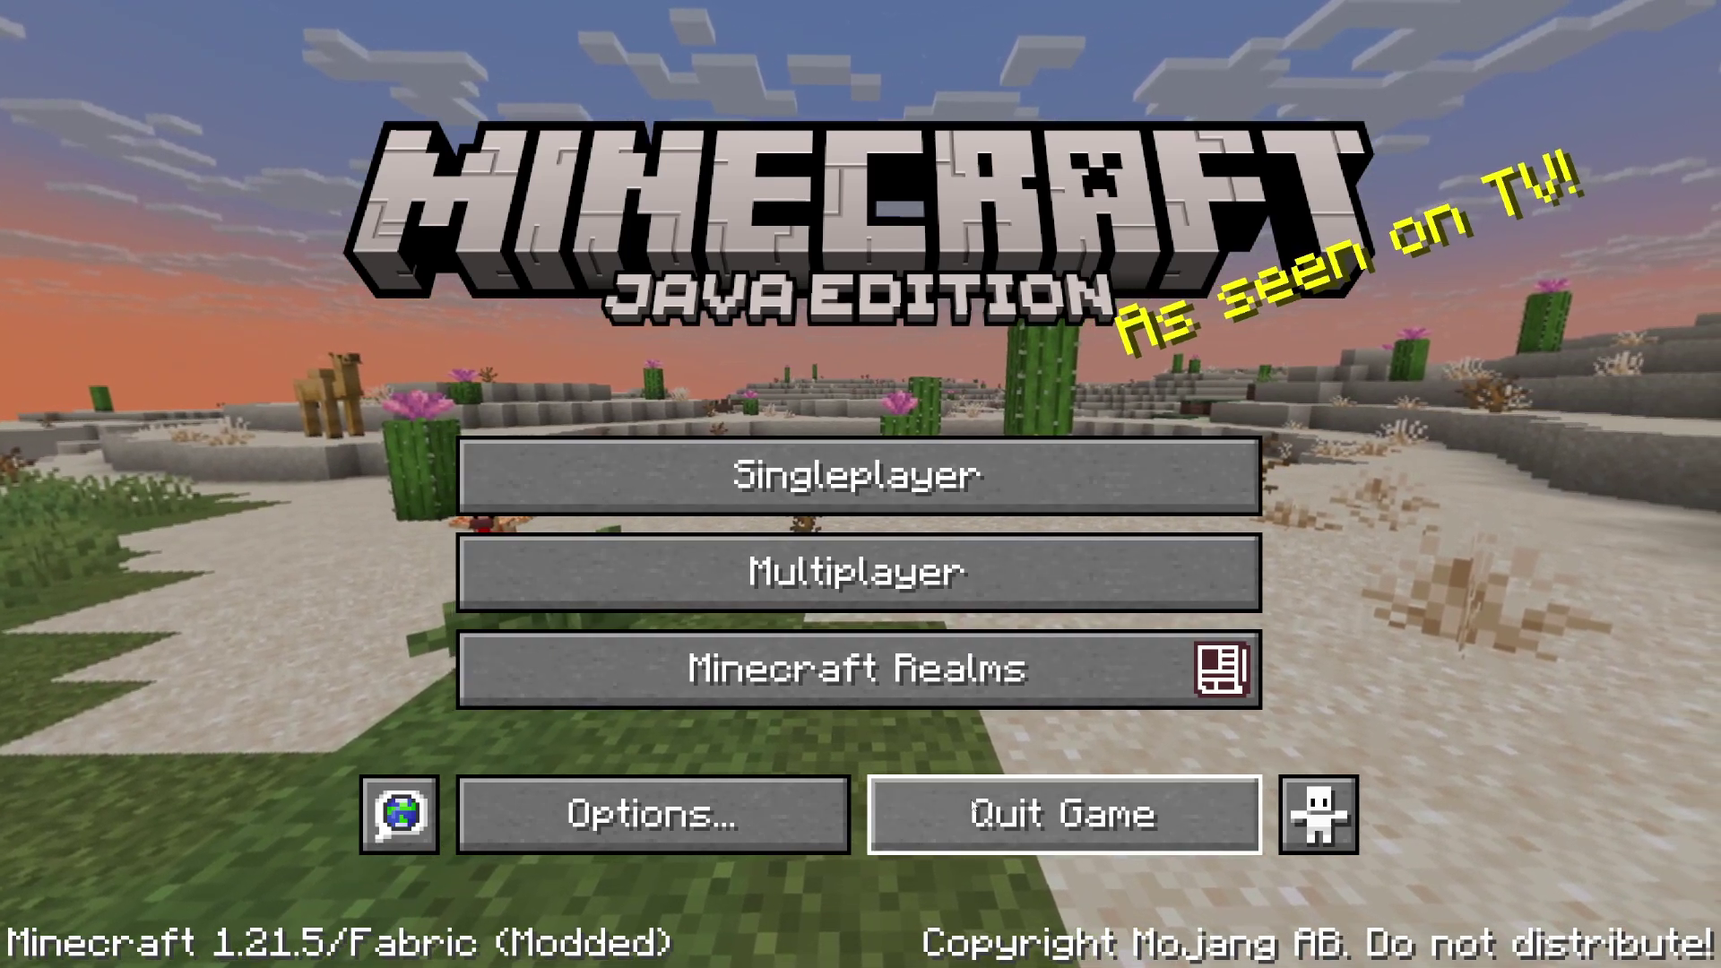
# Quit Minecraft, search Google in Chrome for "minecraft fabric", and download the Fabric installer for Windows from fabricmc.net.
pyautogui.click(975, 806)
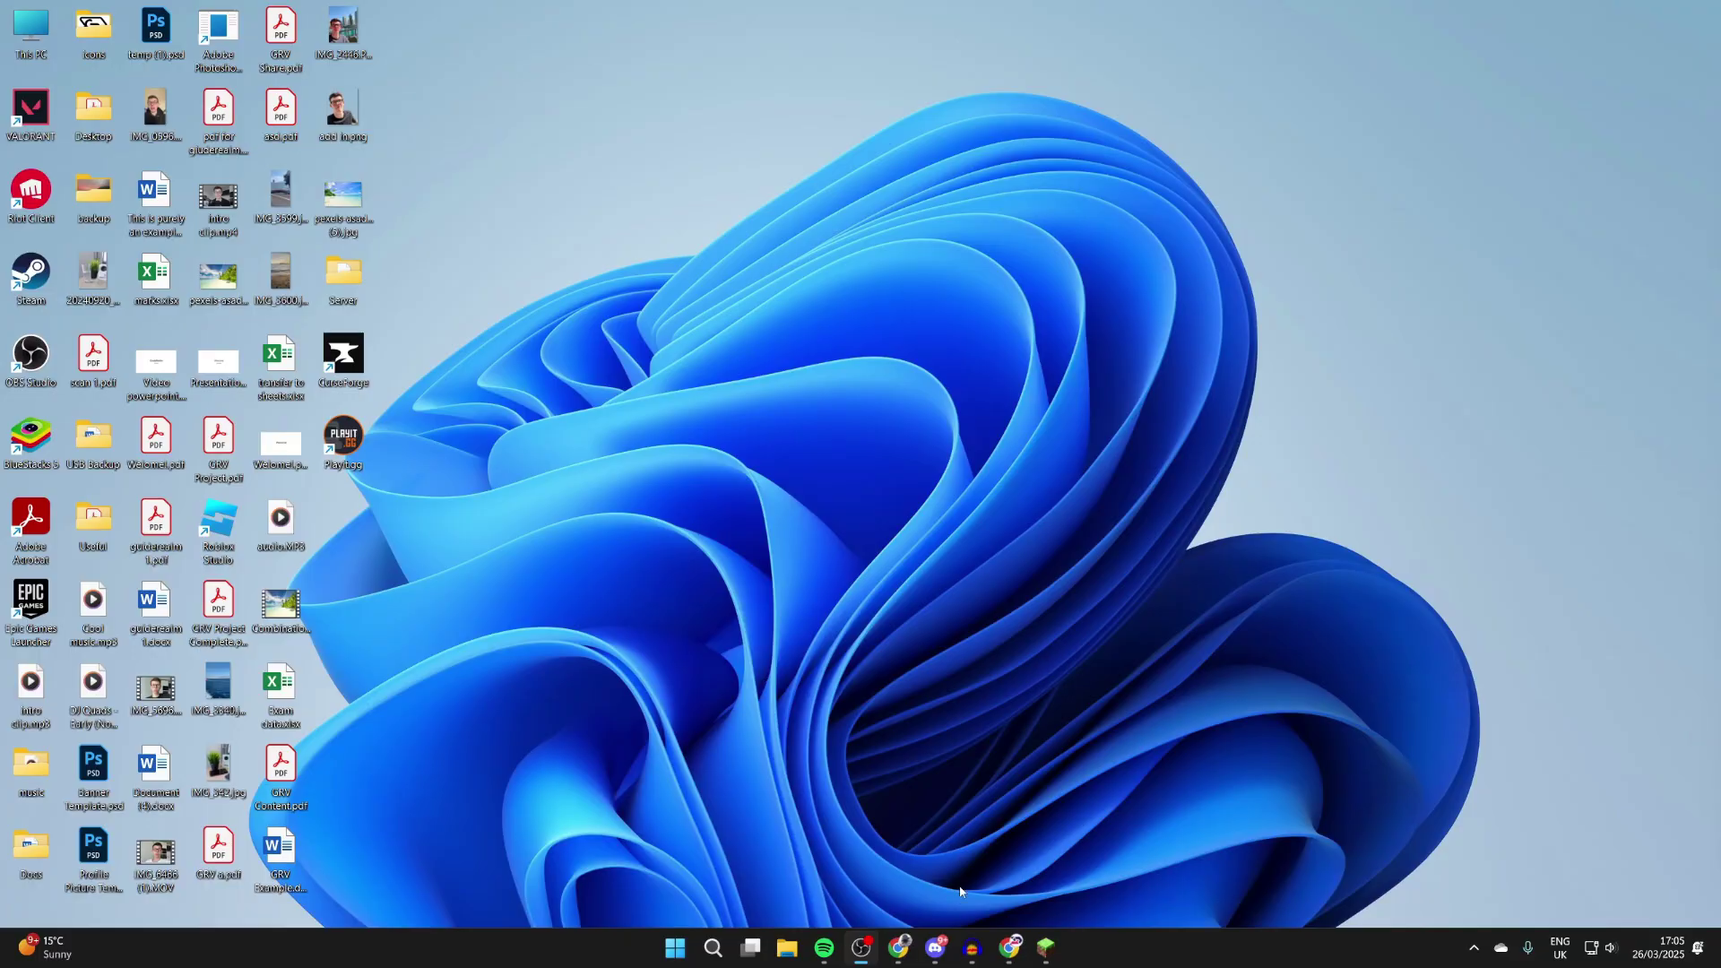
pyautogui.click(1008, 943)
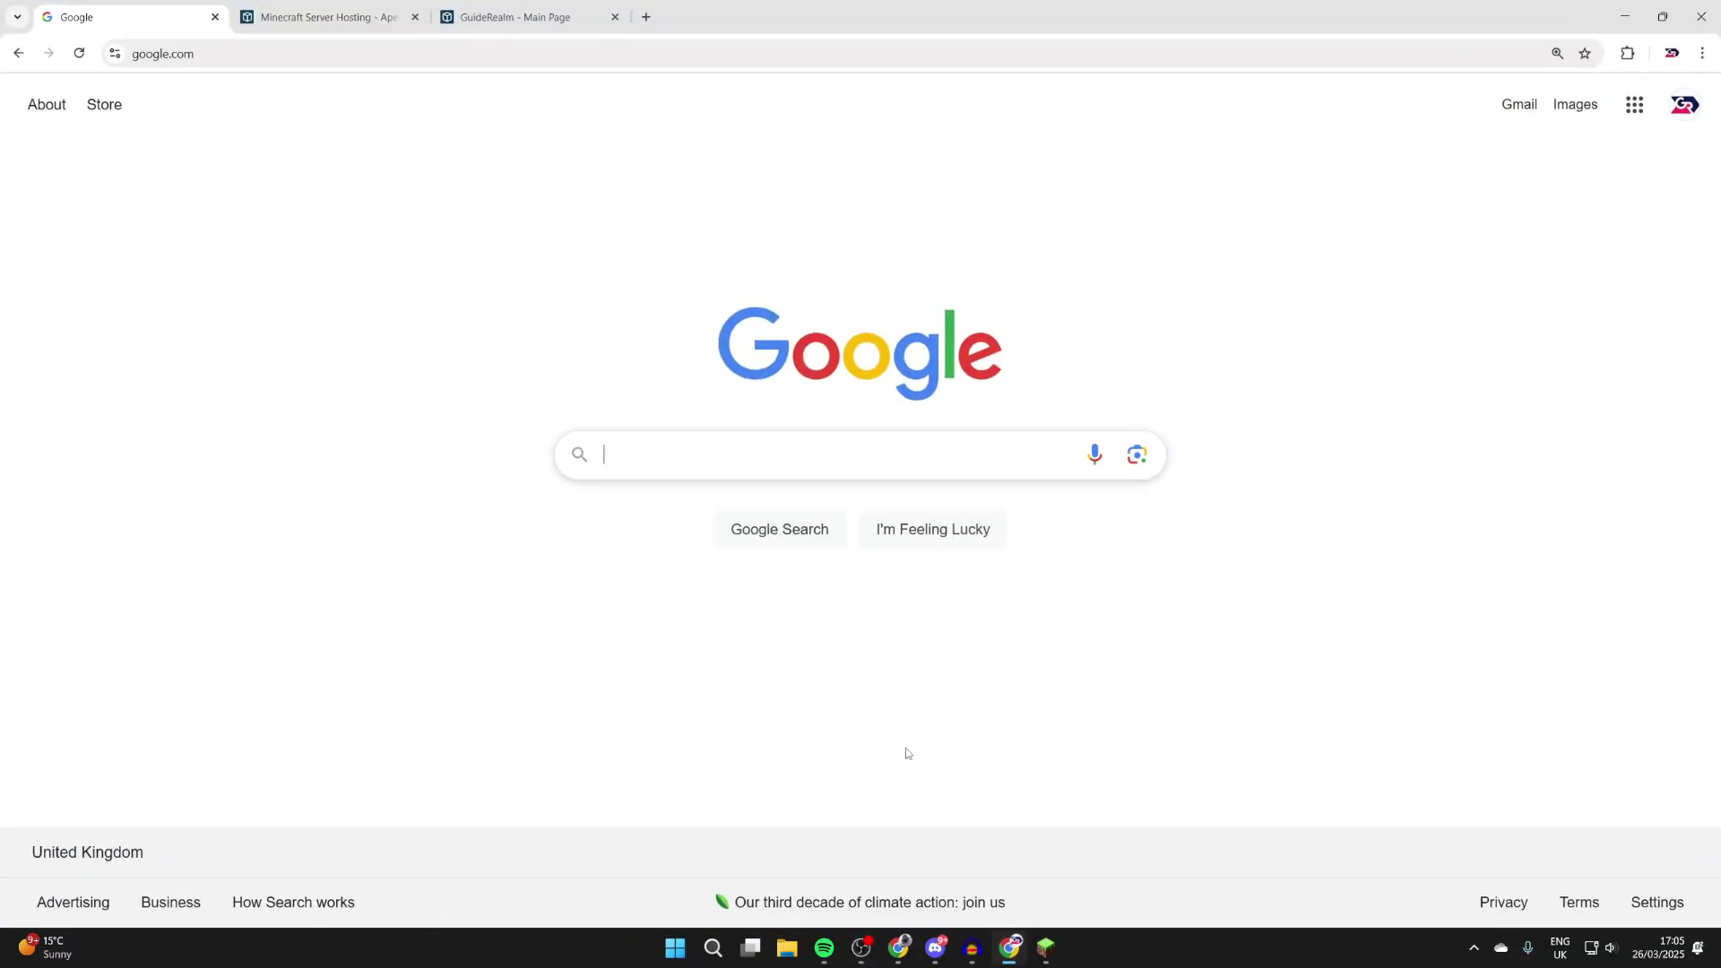
pyautogui.write('minecraft fabric')
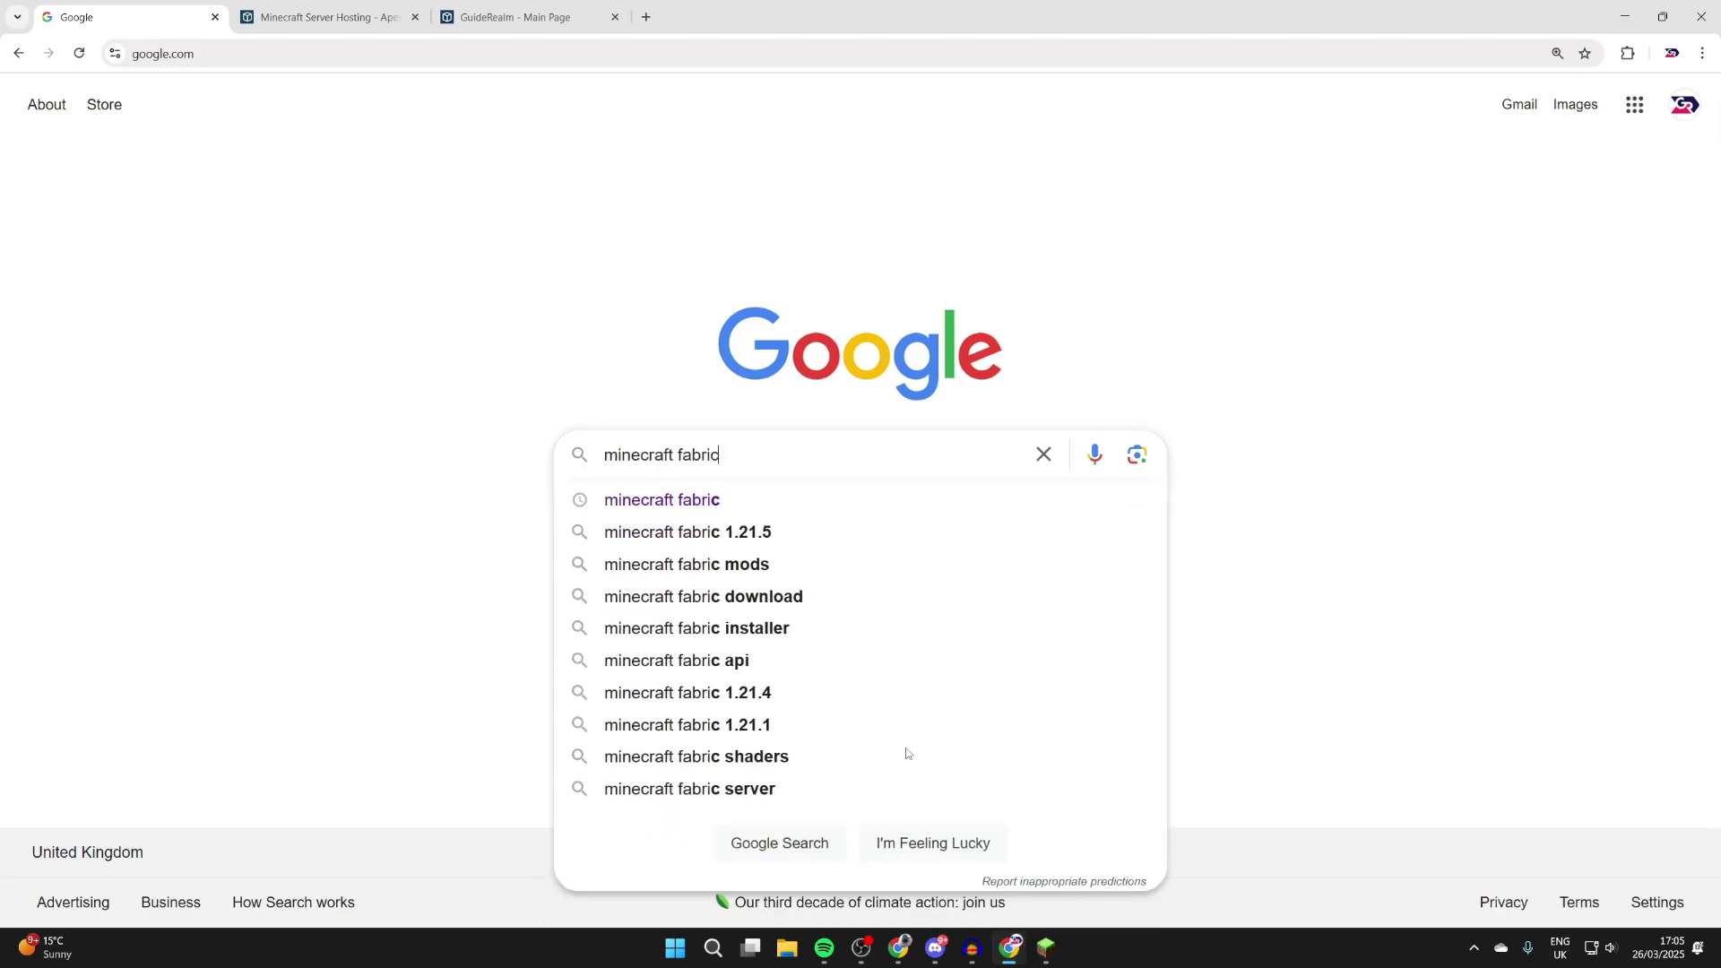
pyautogui.press('Return')
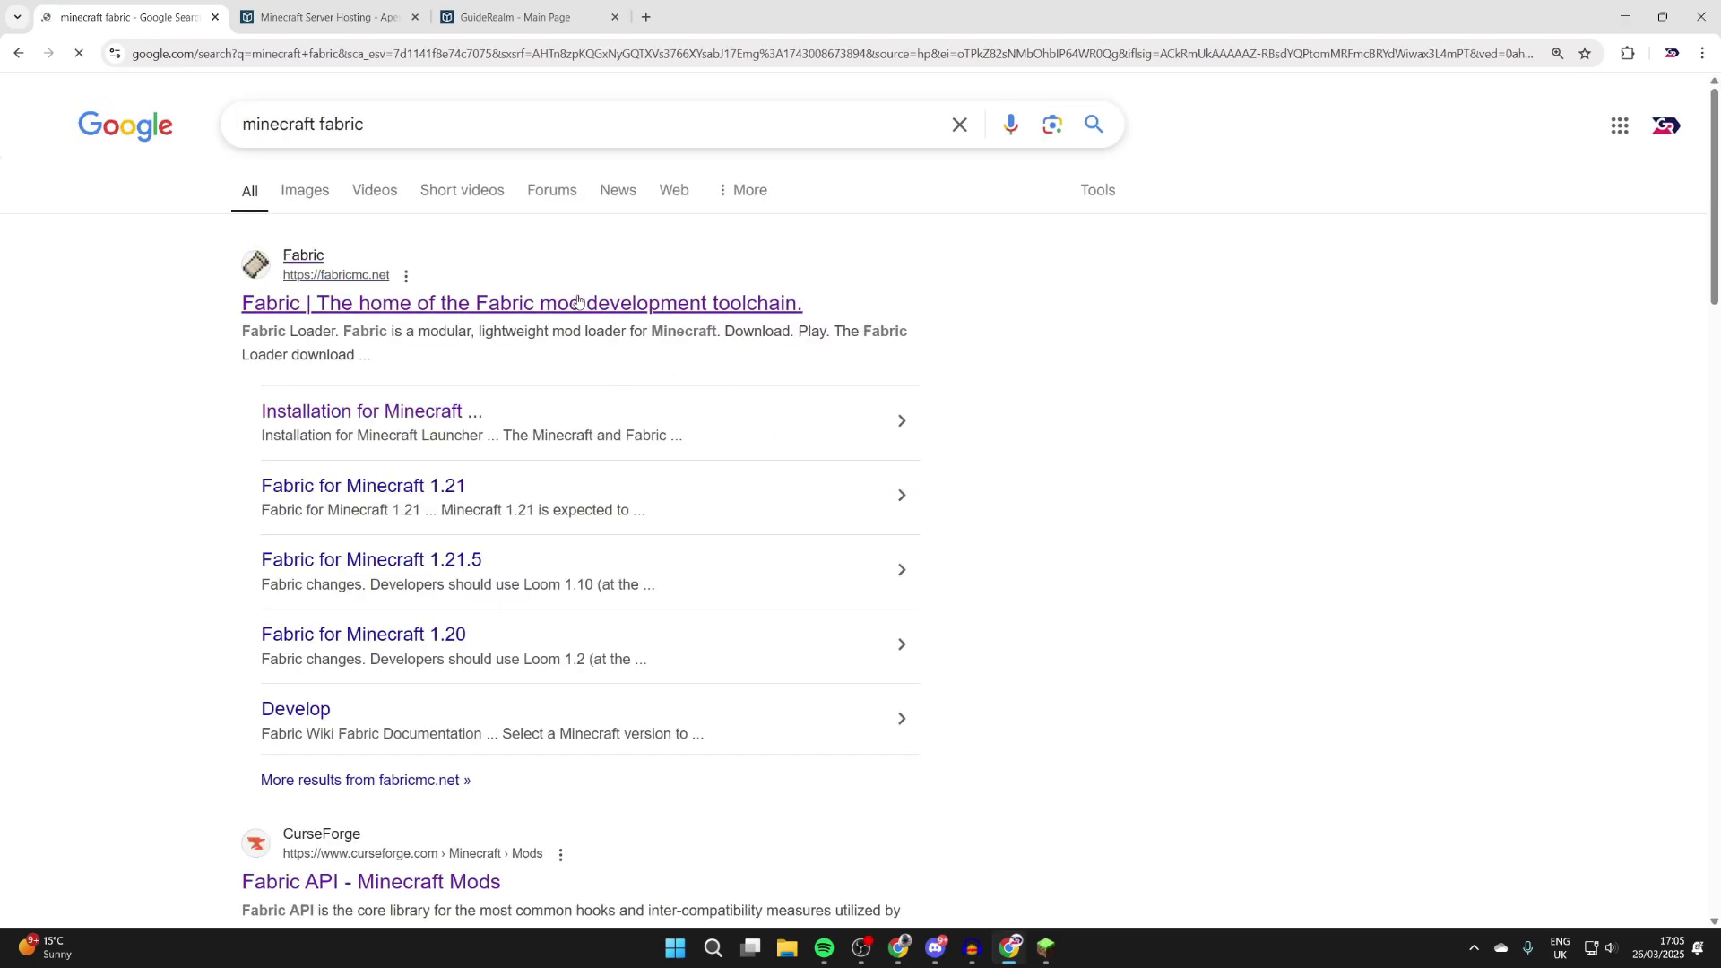
pyautogui.click(578, 302)
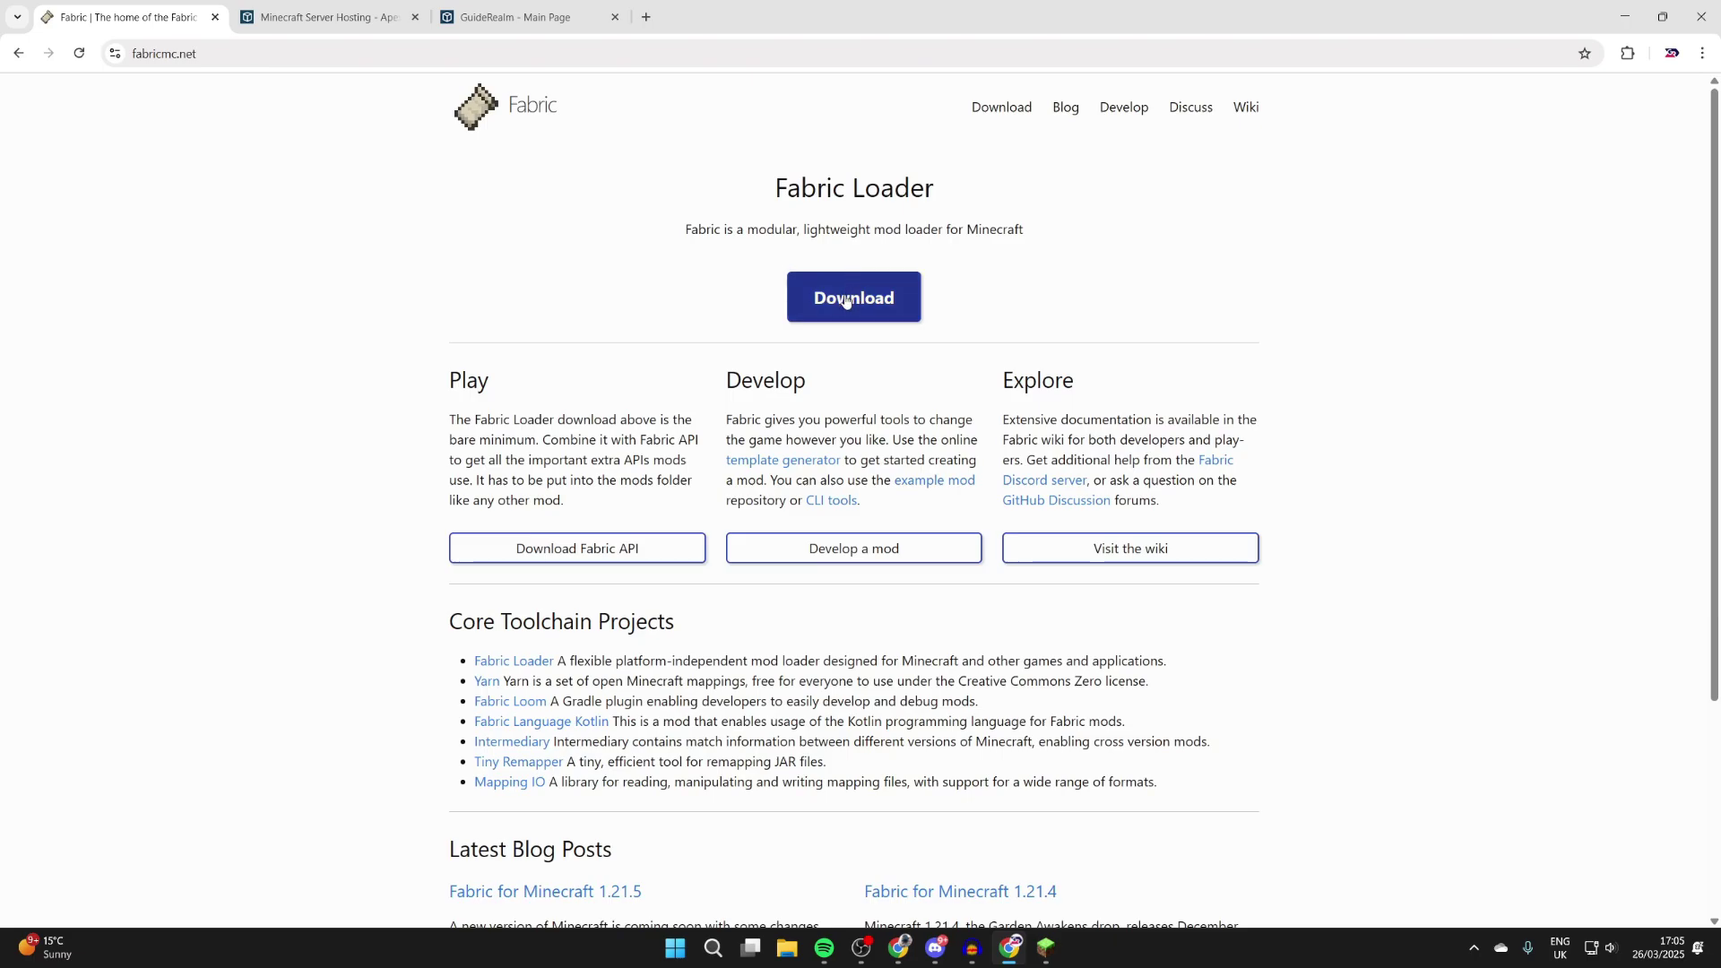
pyautogui.click(847, 296)
pyautogui.click(847, 287)
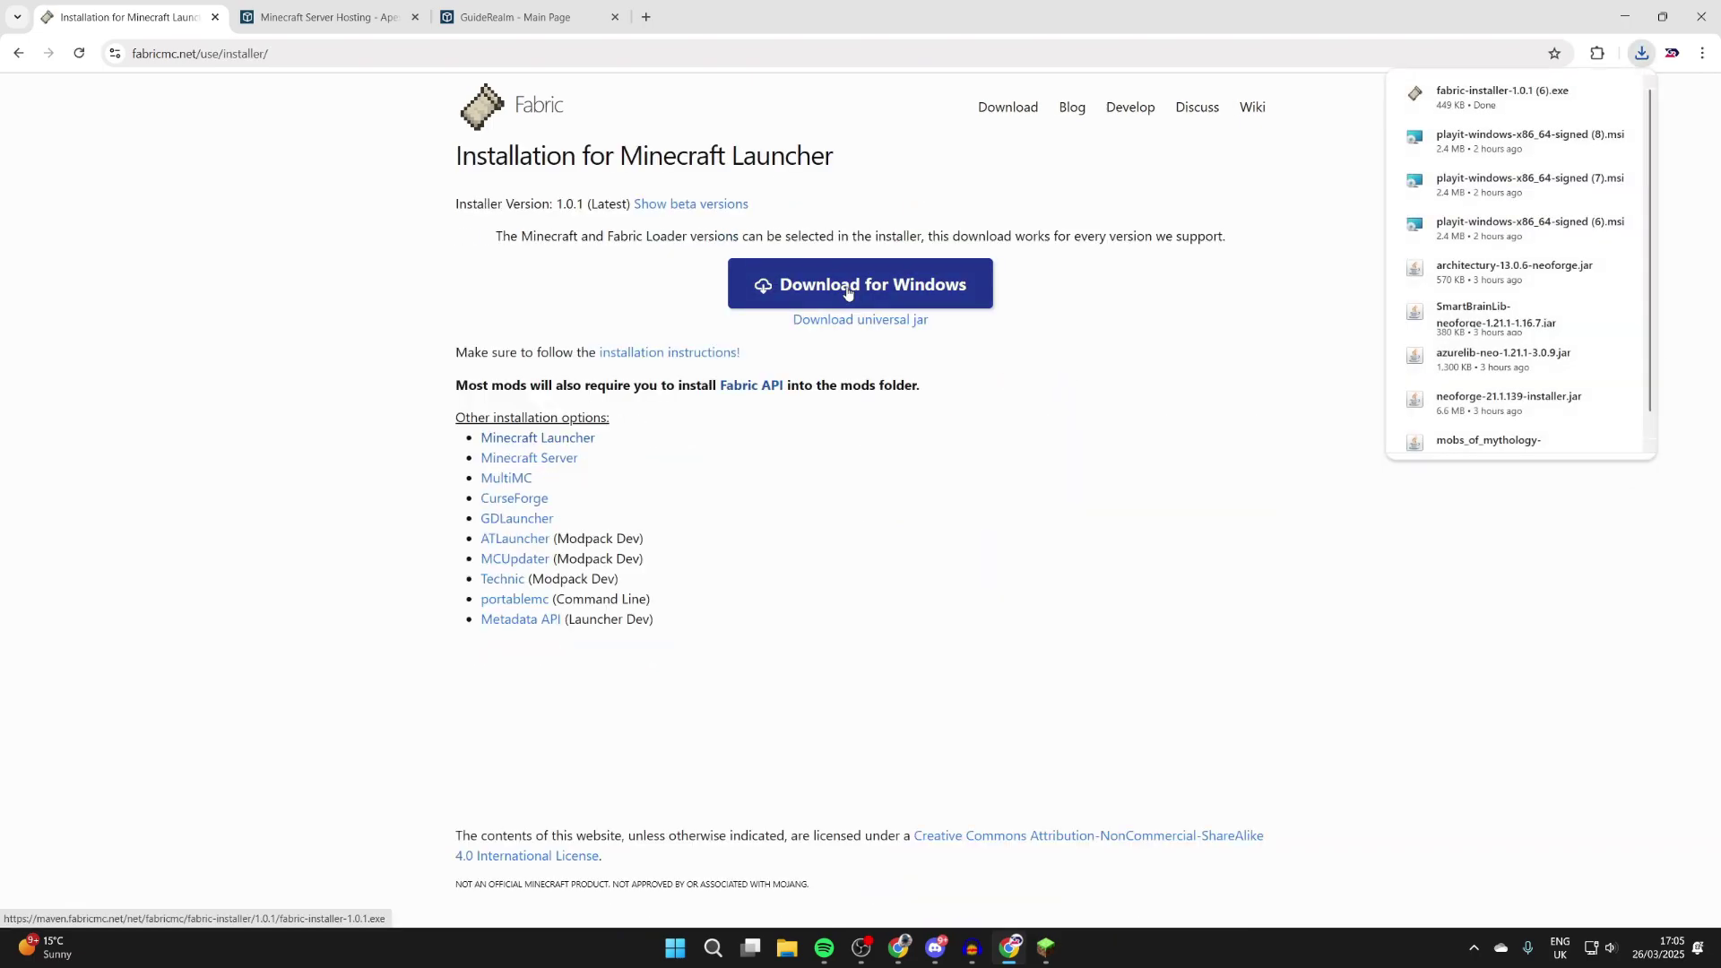
# Open the Fabric API project on CurseForge and download the [1.21.5] Fabric API 0.119.5+1.21.5 file.
pyautogui.click(740, 394)
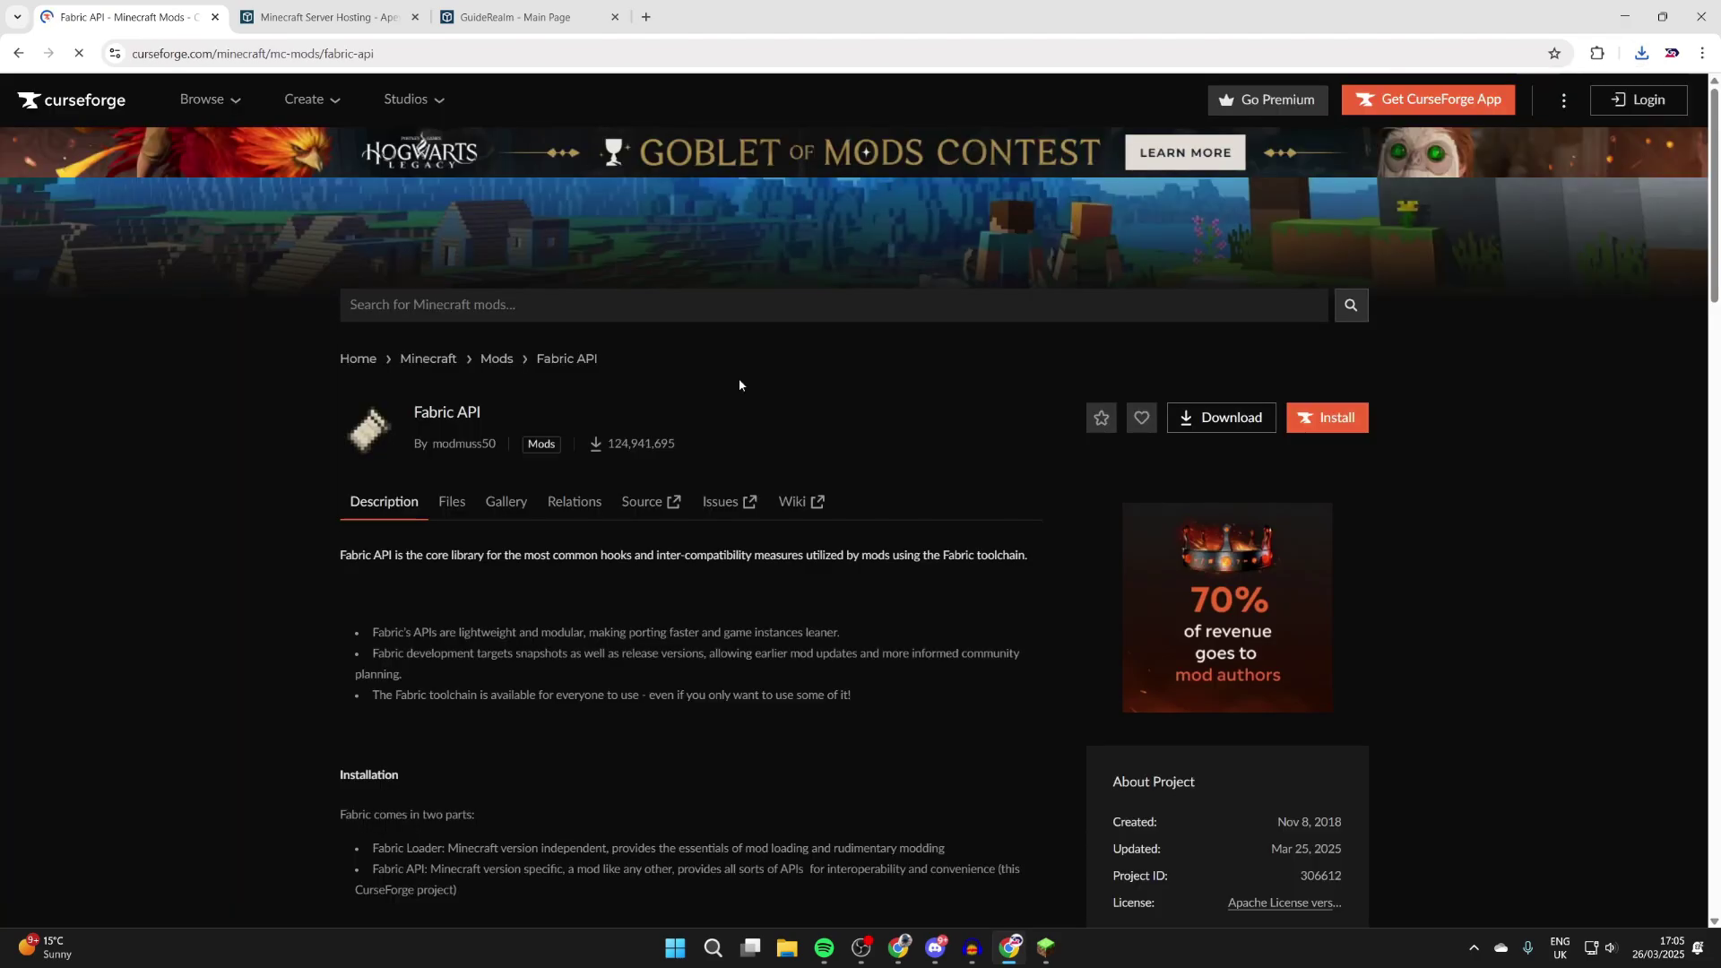
pyautogui.click(453, 501)
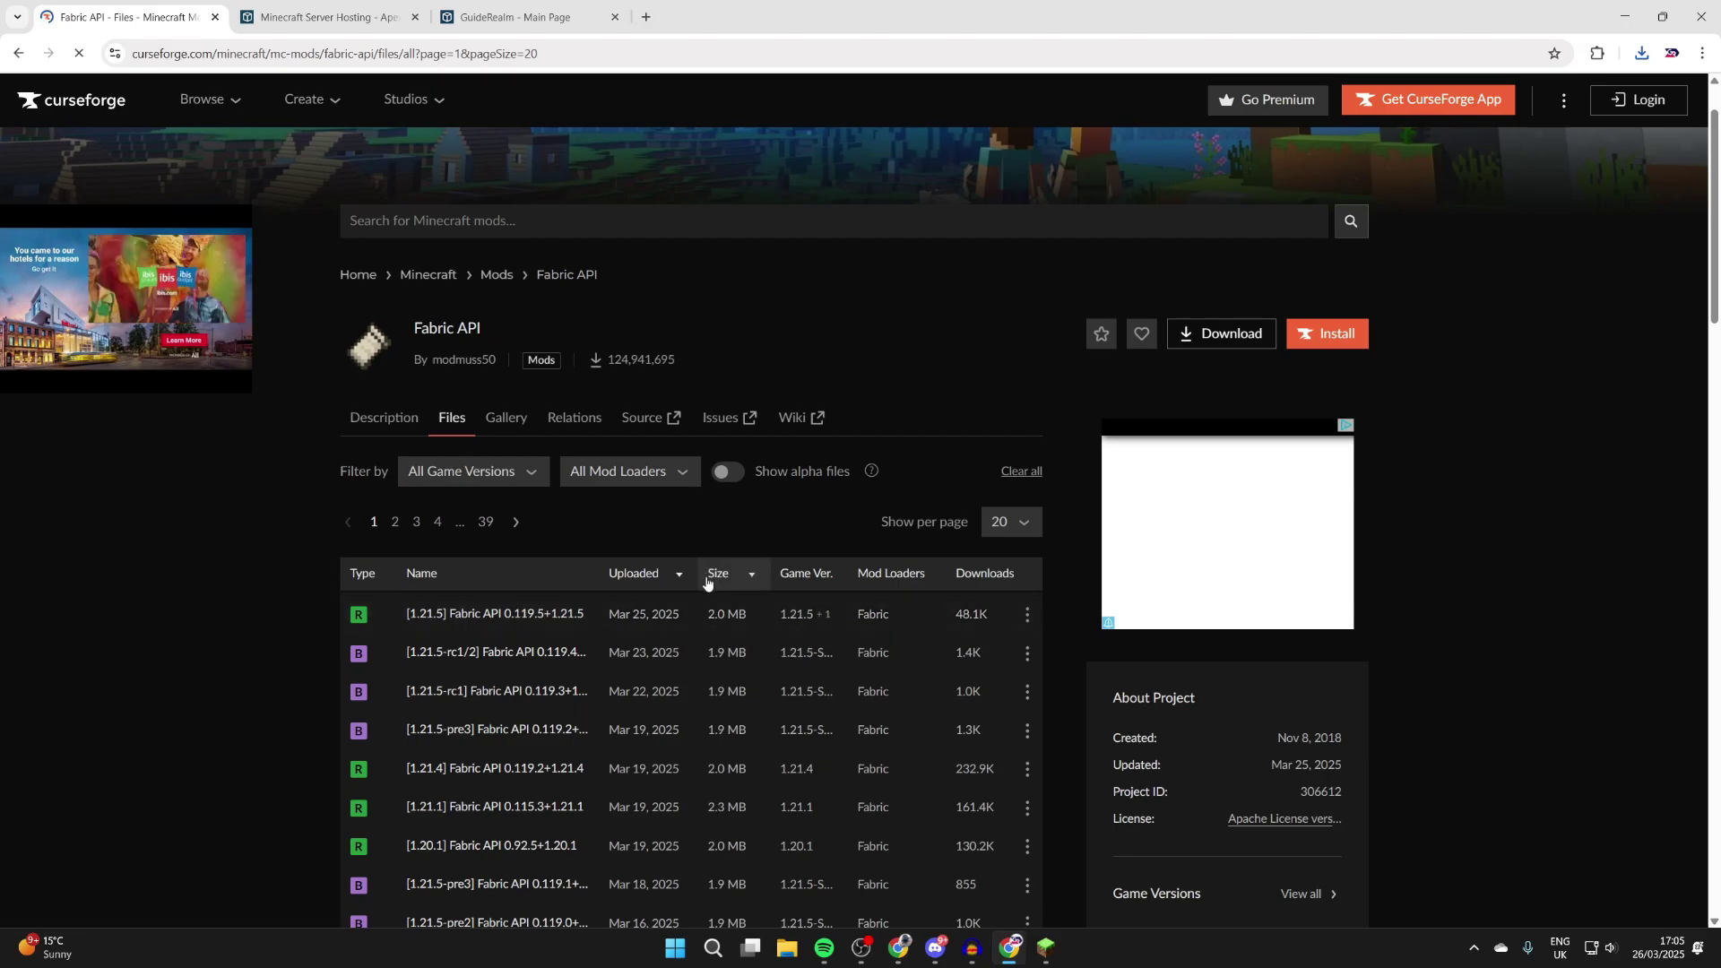
pyautogui.click(1033, 618)
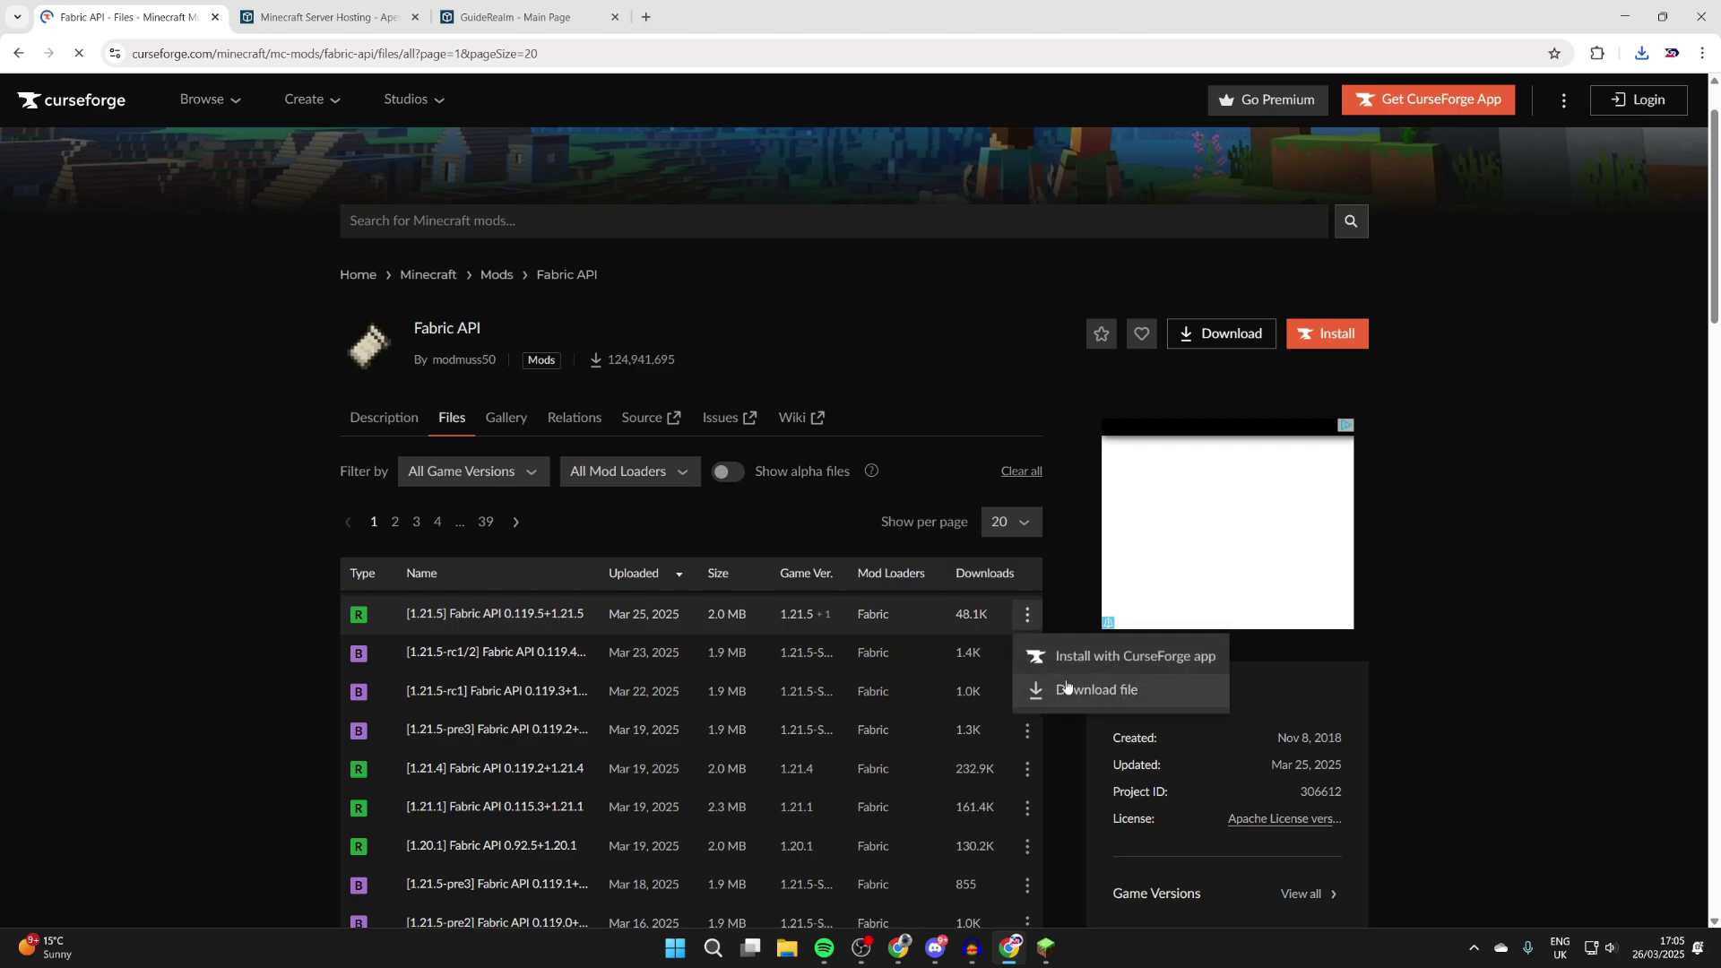
pyautogui.click(1091, 690)
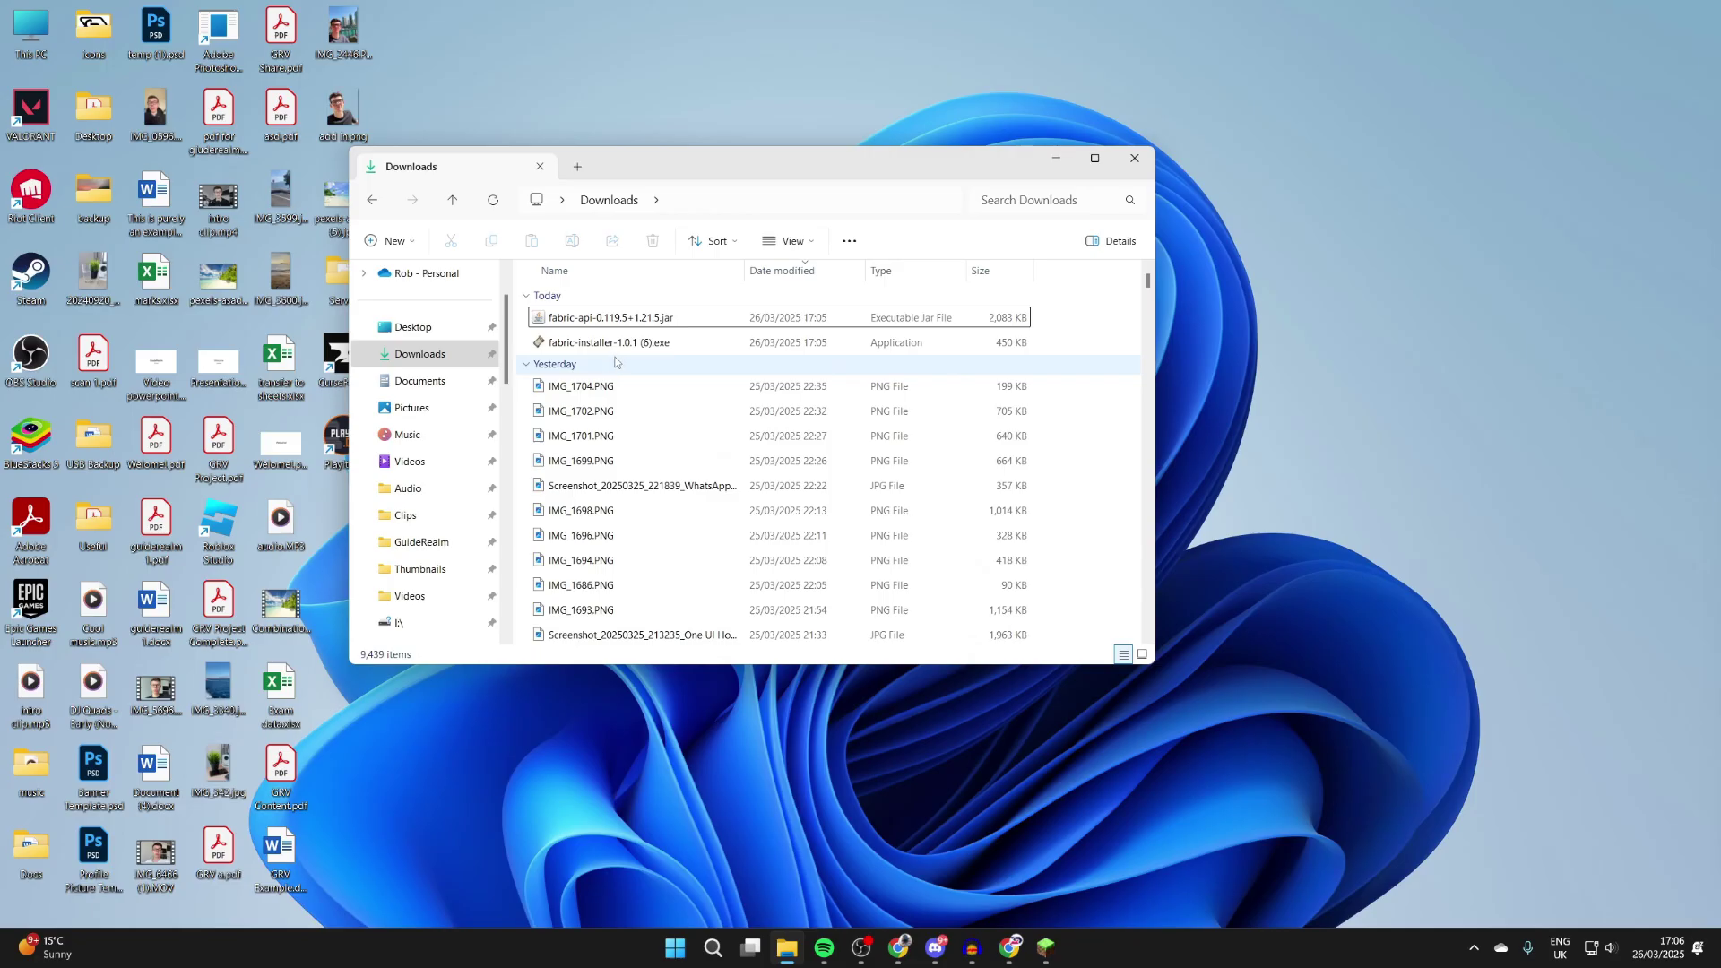
# Run fabric-installer-1.0.1 (6).exe from the Downloads folder and show the installer's server options.
pyautogui.click(624, 344)
pyautogui.doubleClick(625, 344)
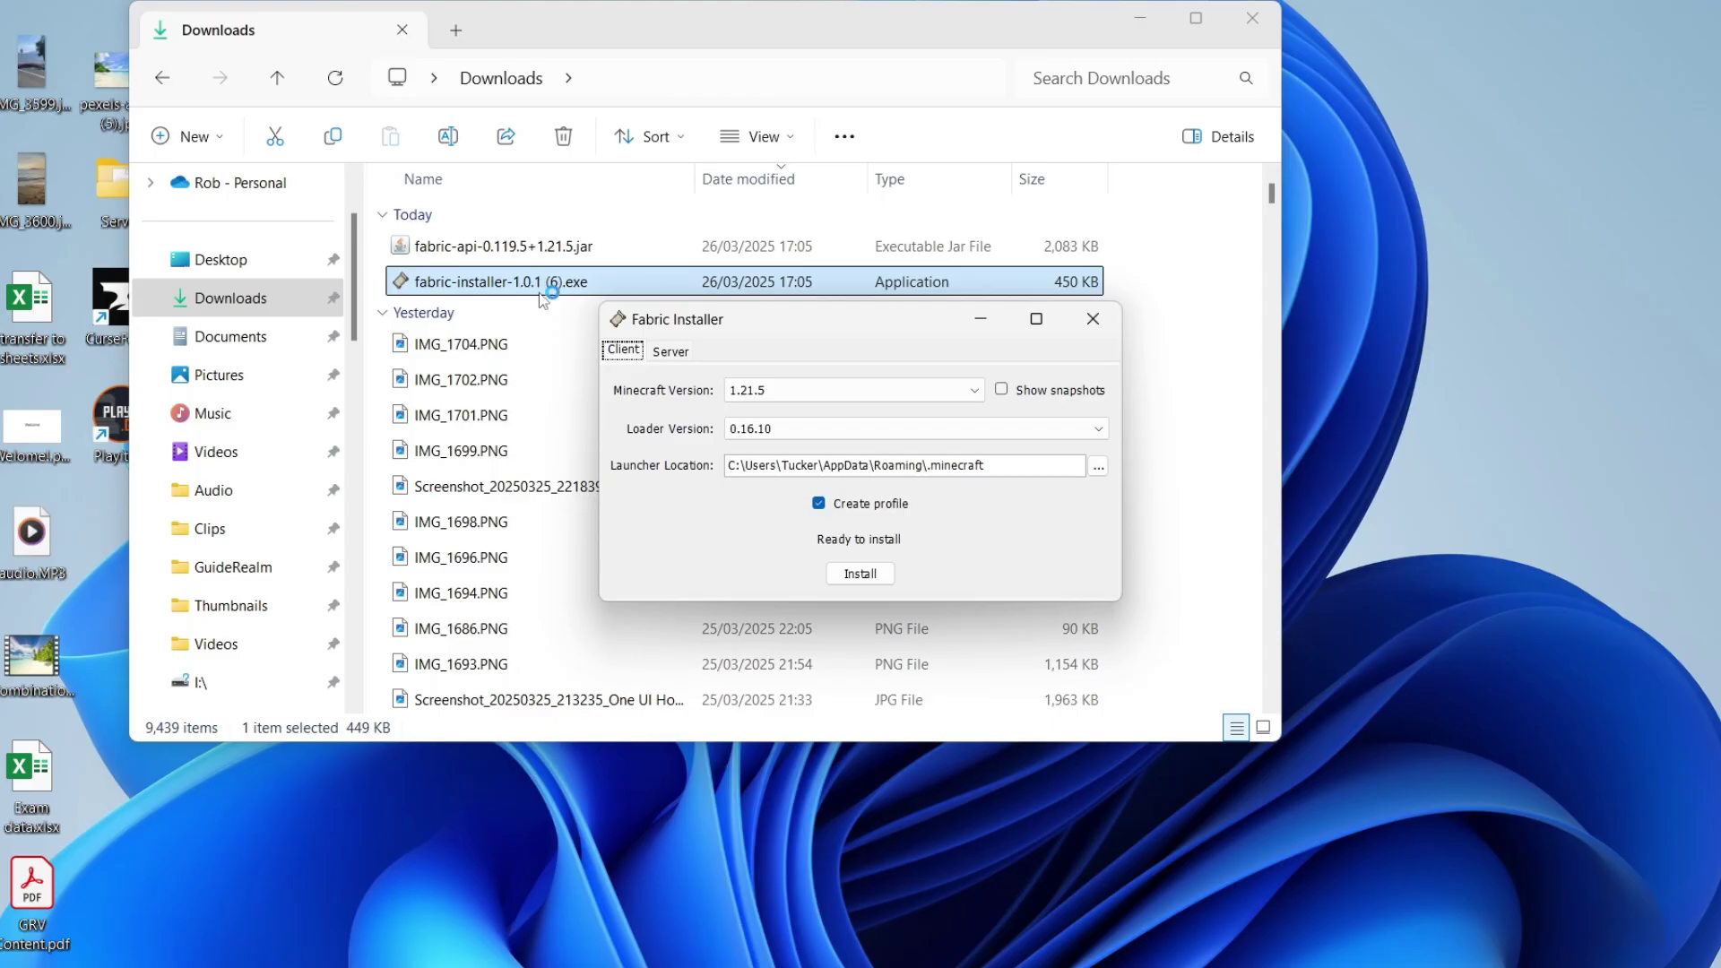
pyautogui.click(665, 351)
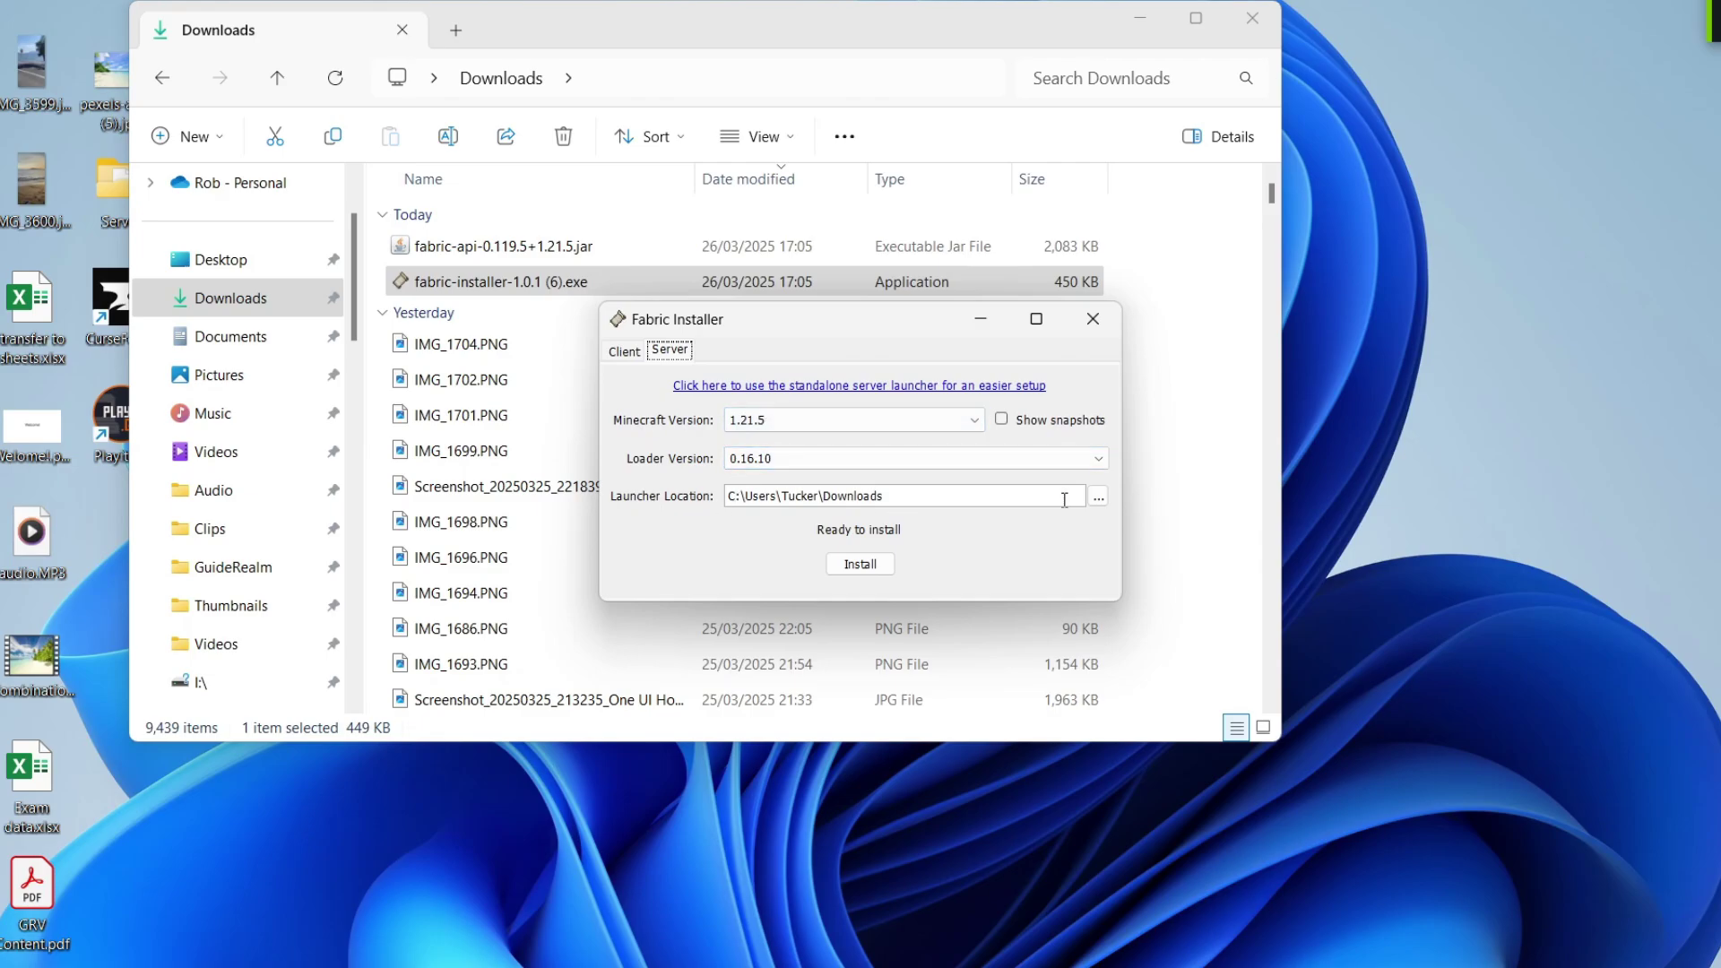
# Create a folder named "Fabric server" on the desktop and set it as the installer's launcher location.
pyautogui.click(1098, 498)
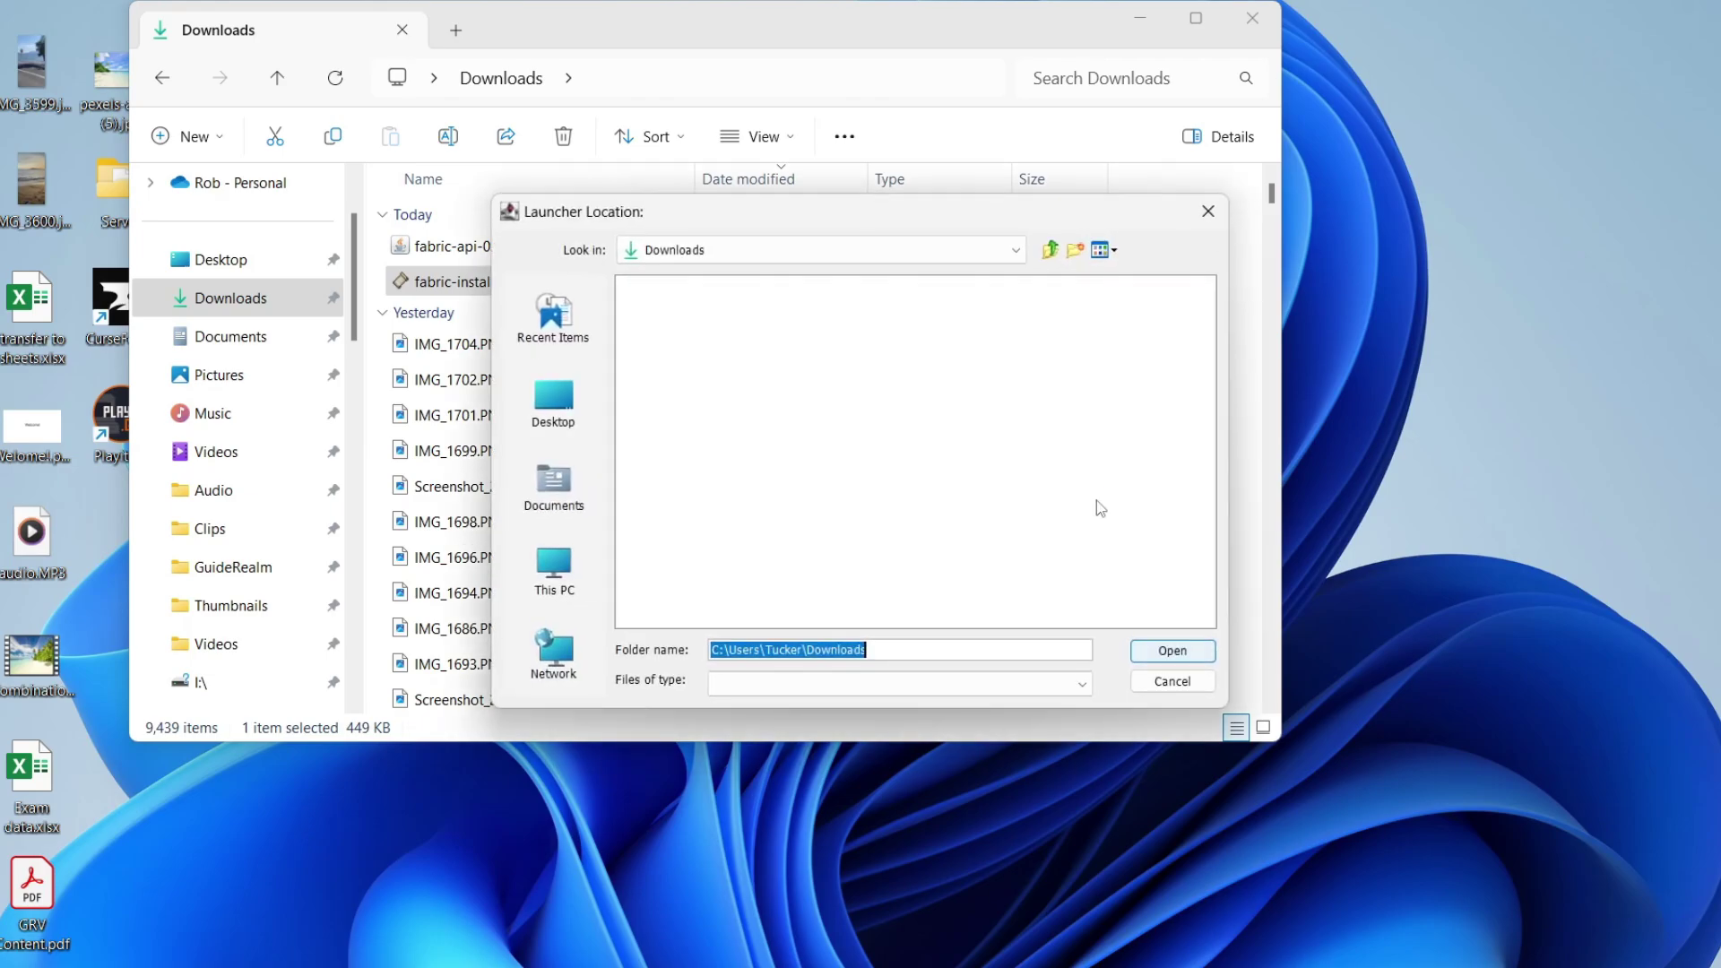
pyautogui.click(554, 419)
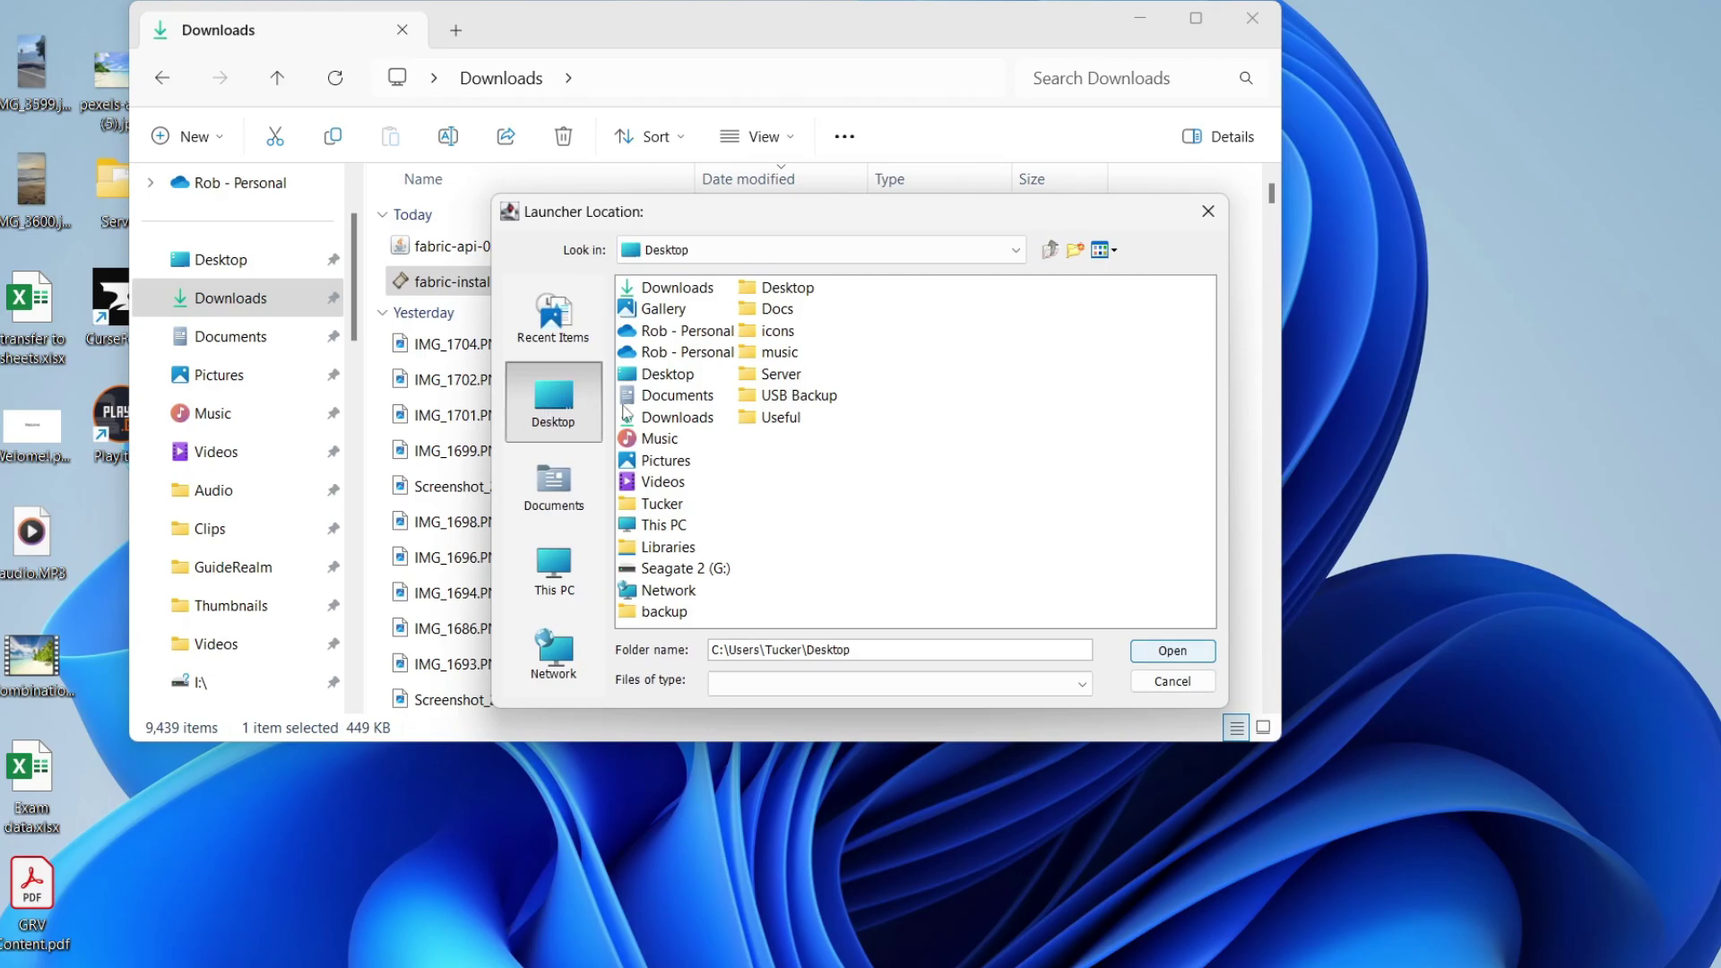
pyautogui.click(1076, 252)
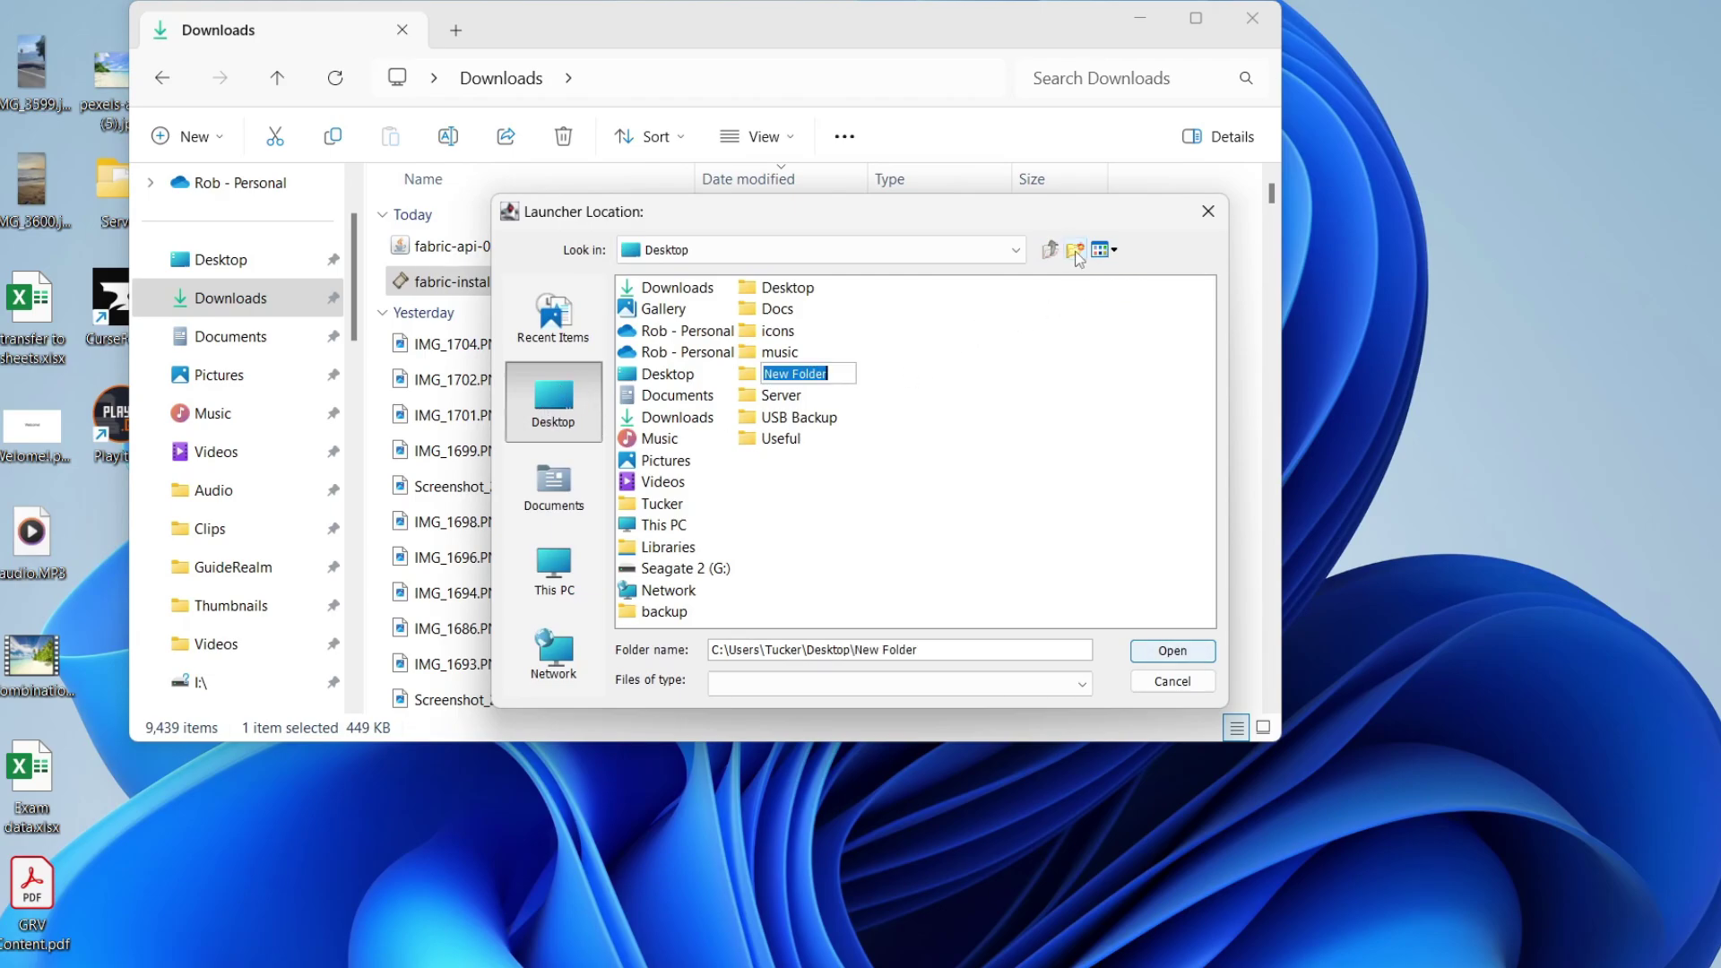
pyautogui.write('FAbr')
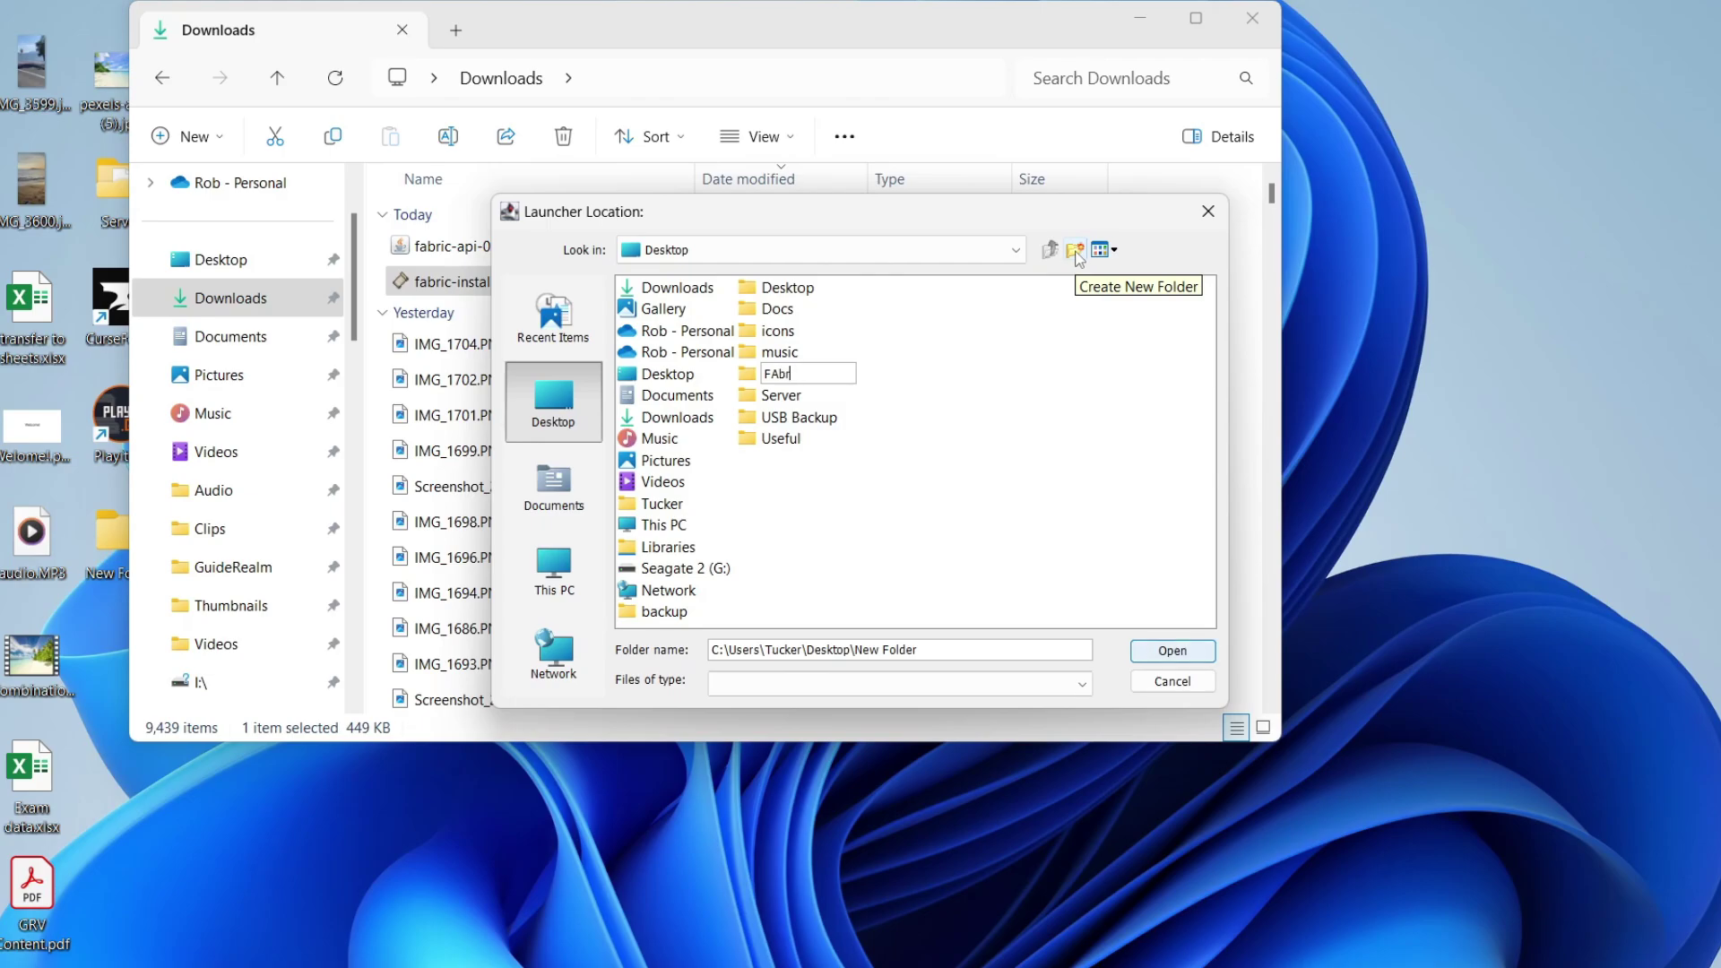
pyautogui.write('abric server')
pyautogui.press('Return')
pyautogui.click(1170, 650)
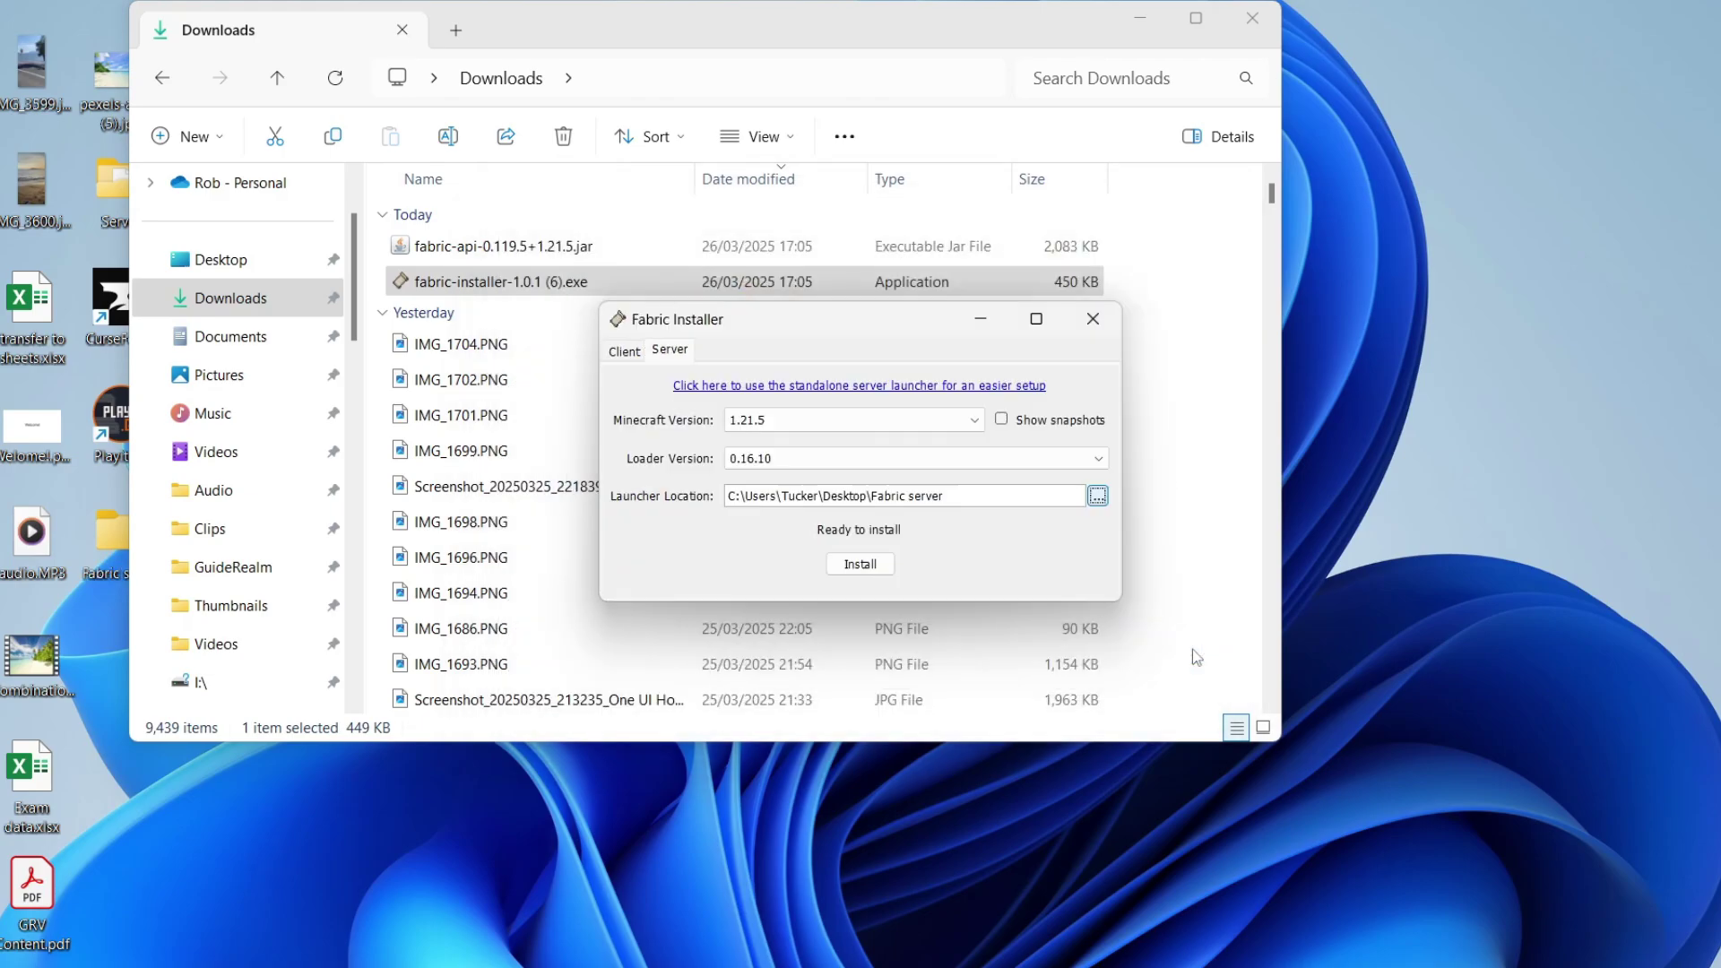
# Install the Fabric server with the official server jar and generated launch scripts, and close the installer and Downloads windows.
pyautogui.click(882, 567)
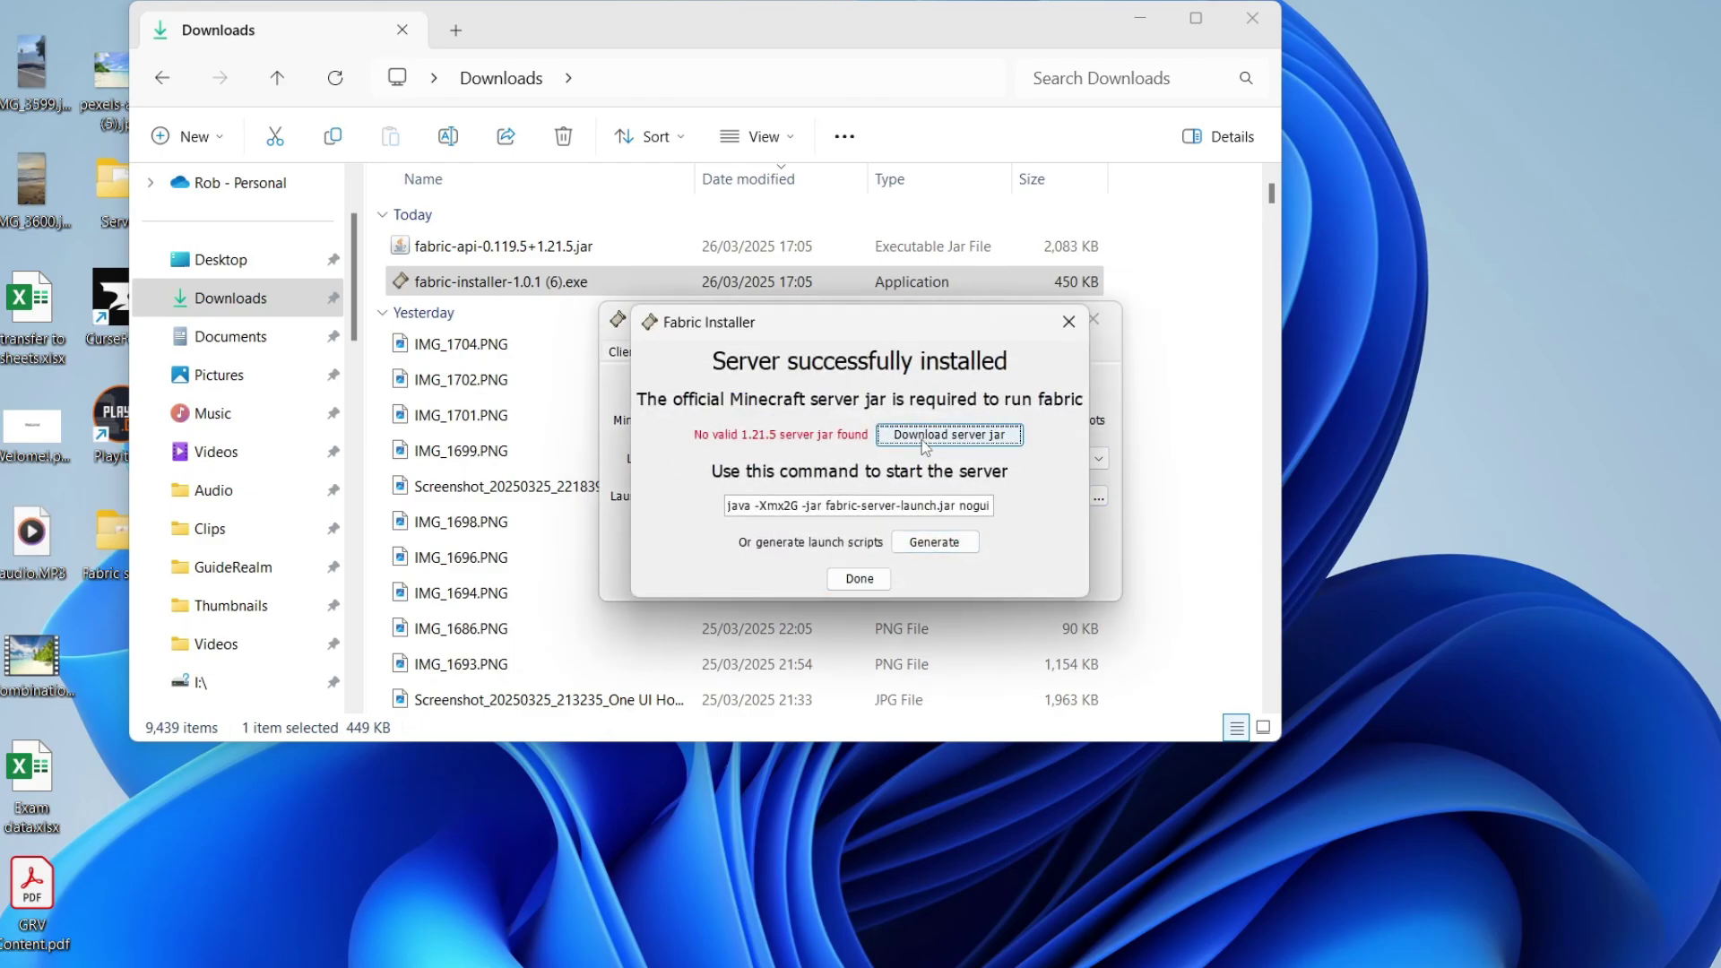
pyautogui.click(924, 438)
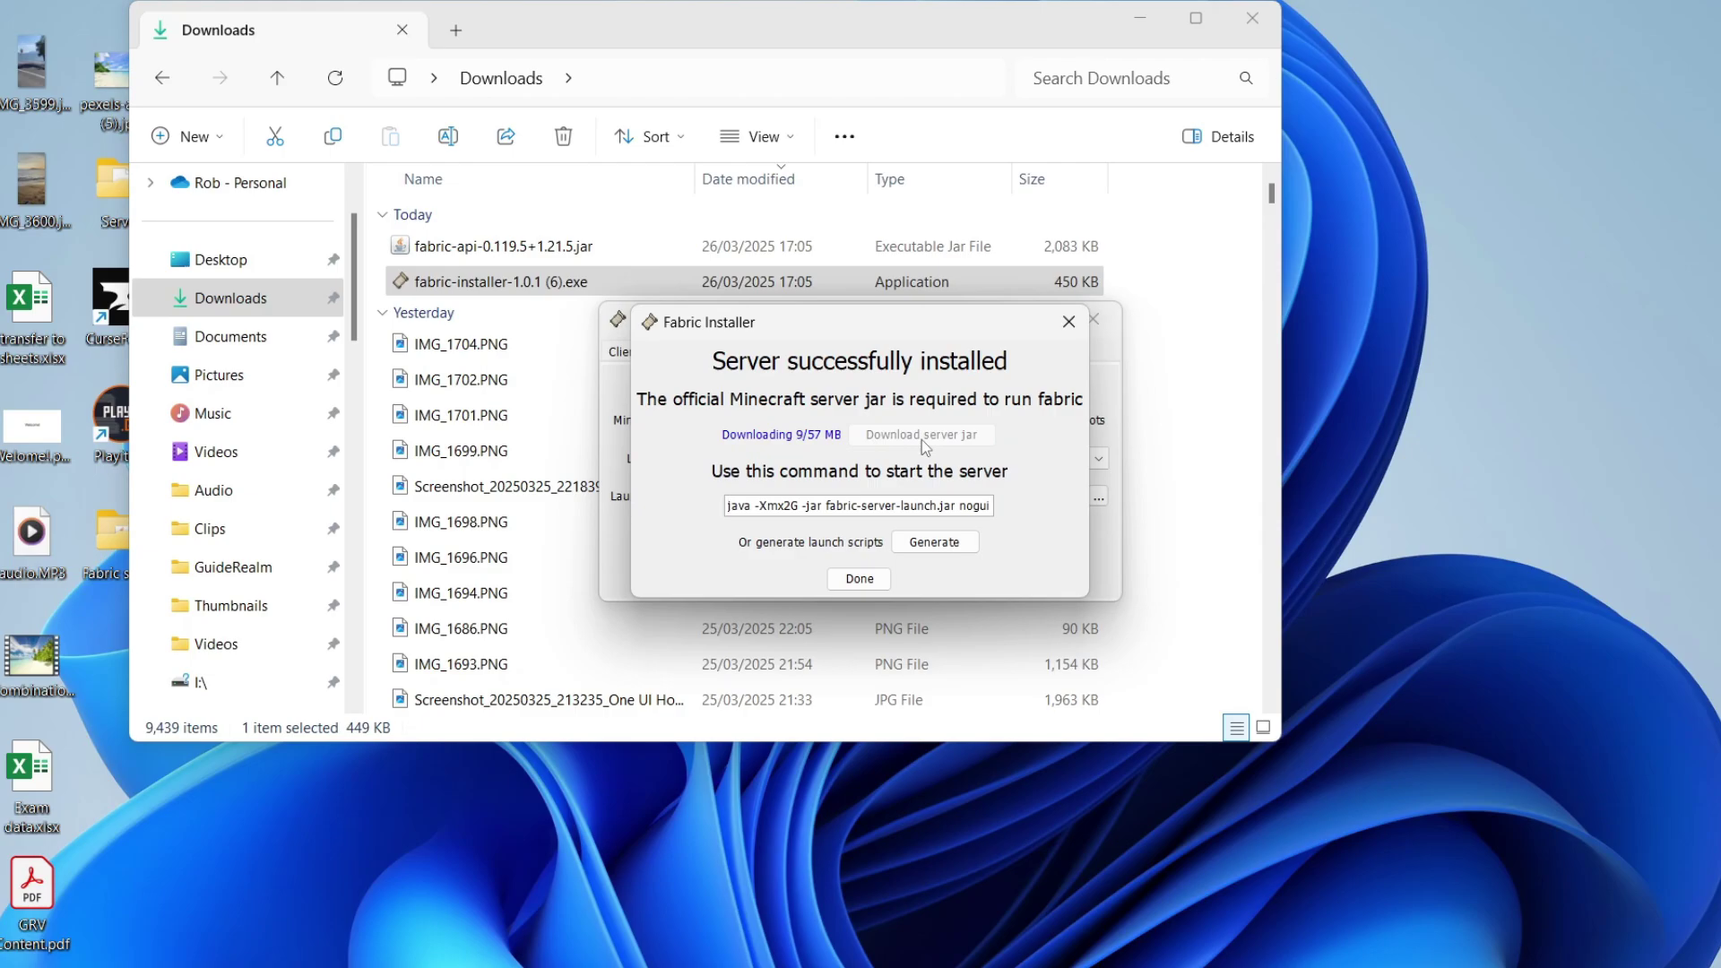
pyautogui.click(912, 544)
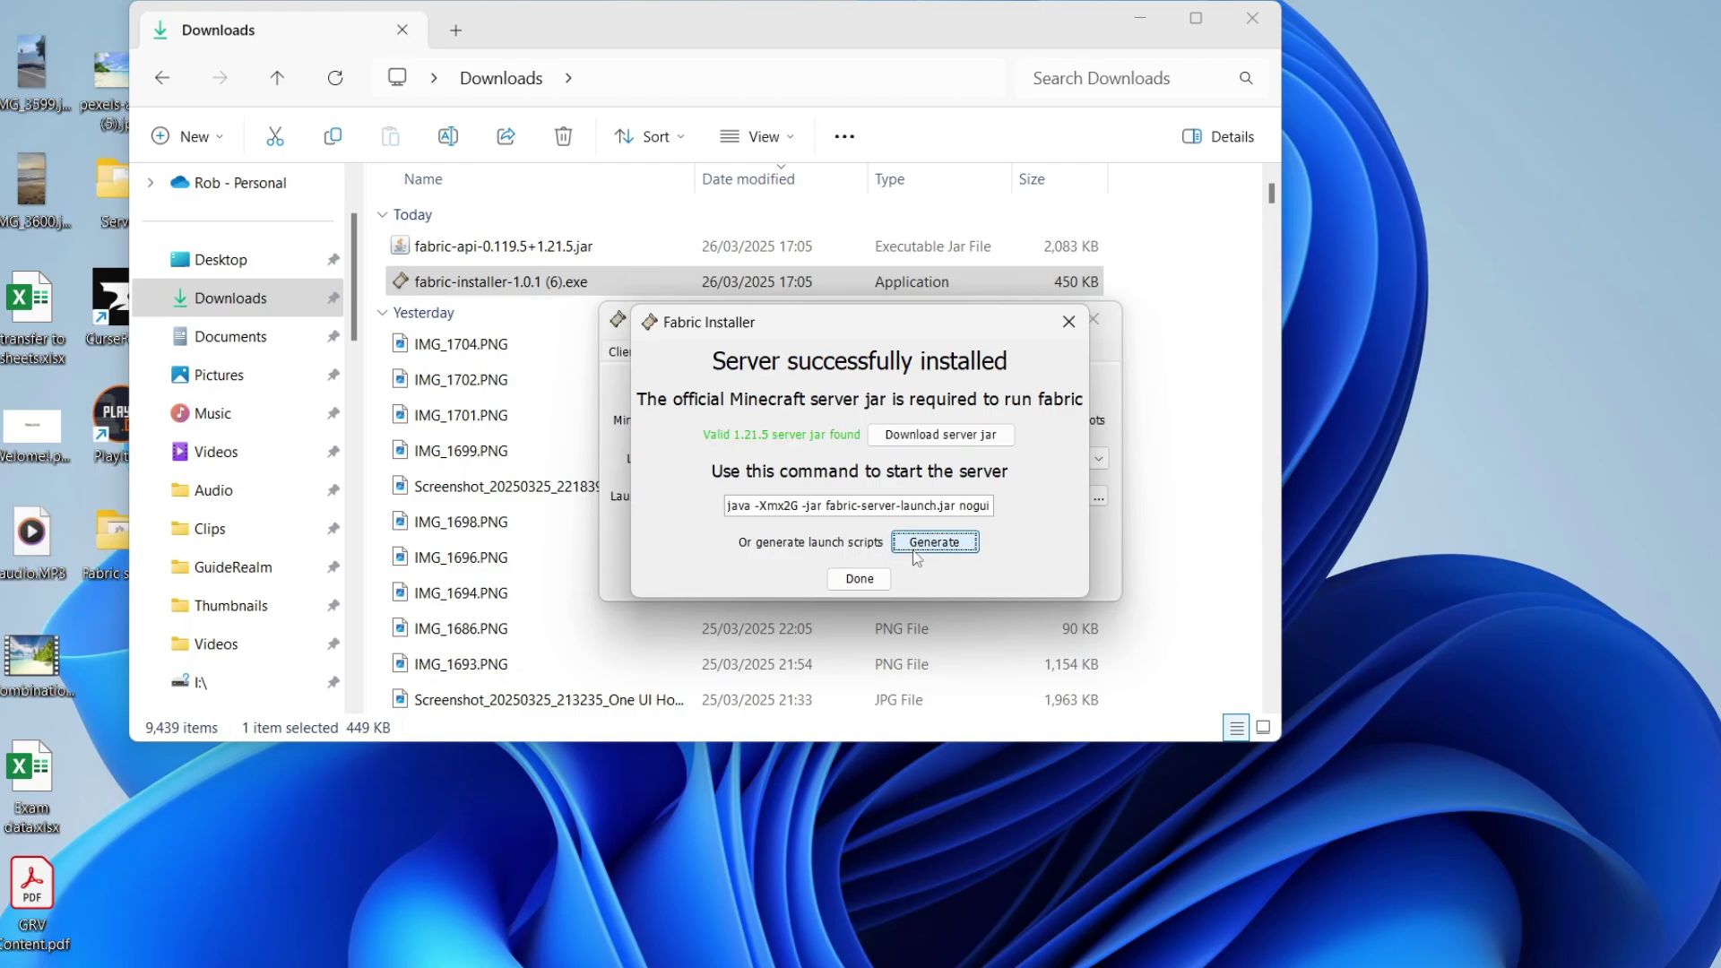
pyautogui.click(859, 578)
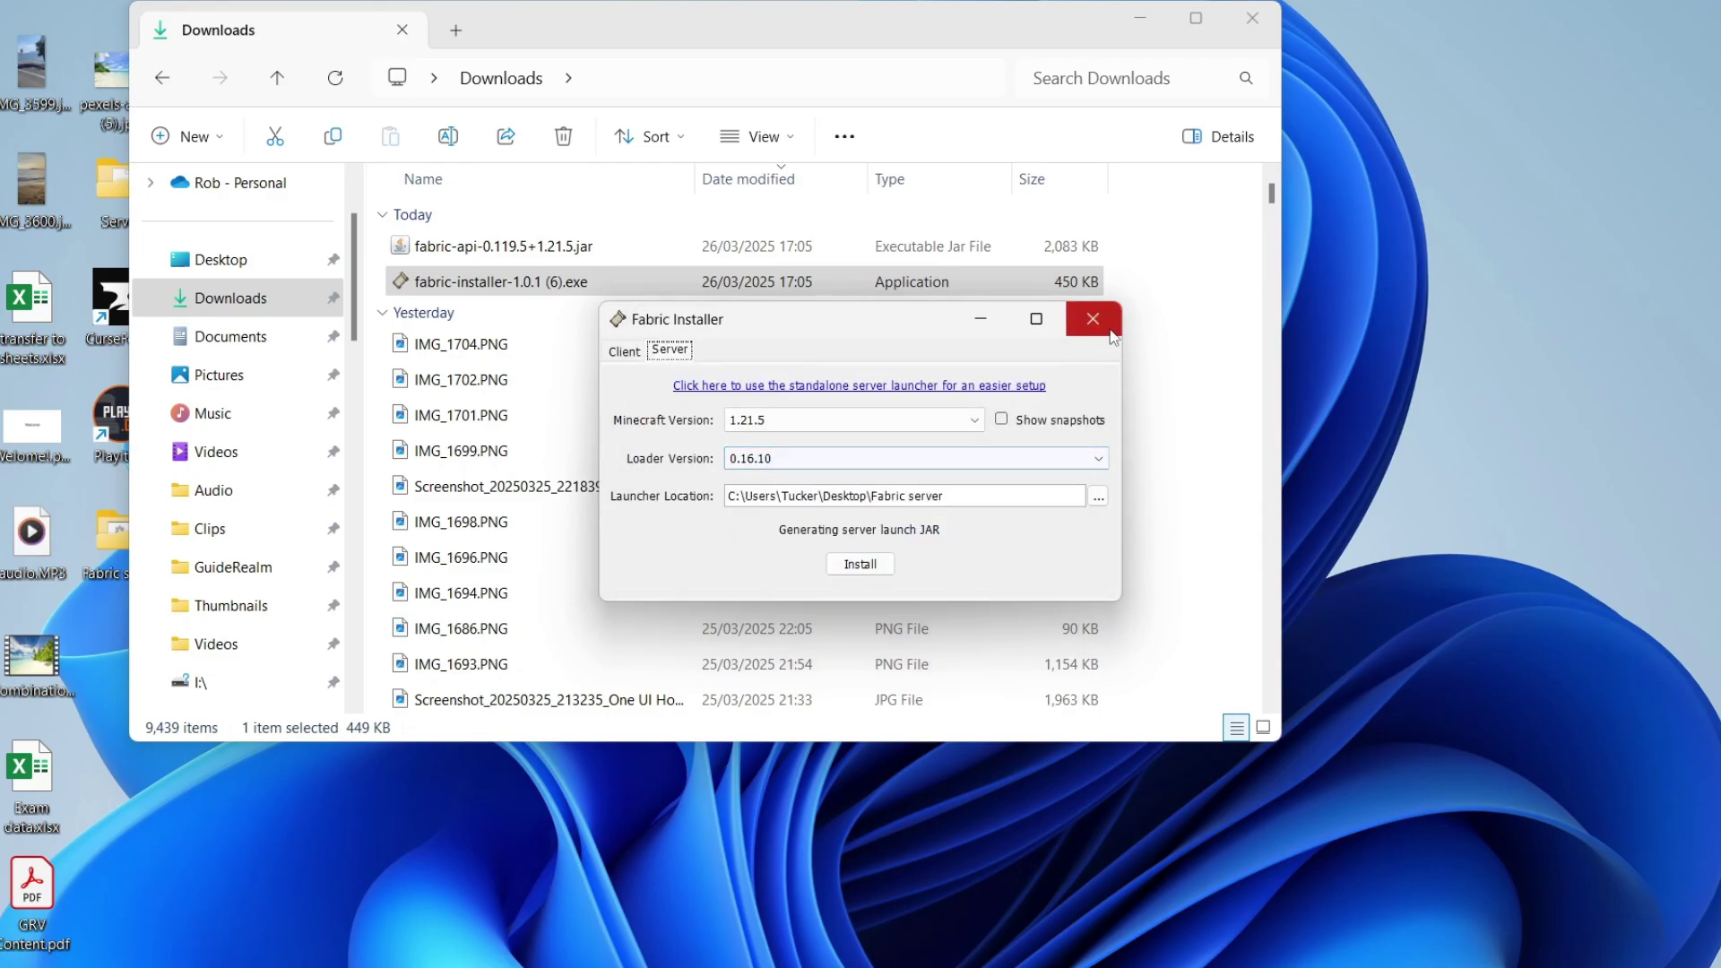
pyautogui.click(1111, 333)
pyautogui.click(1252, 18)
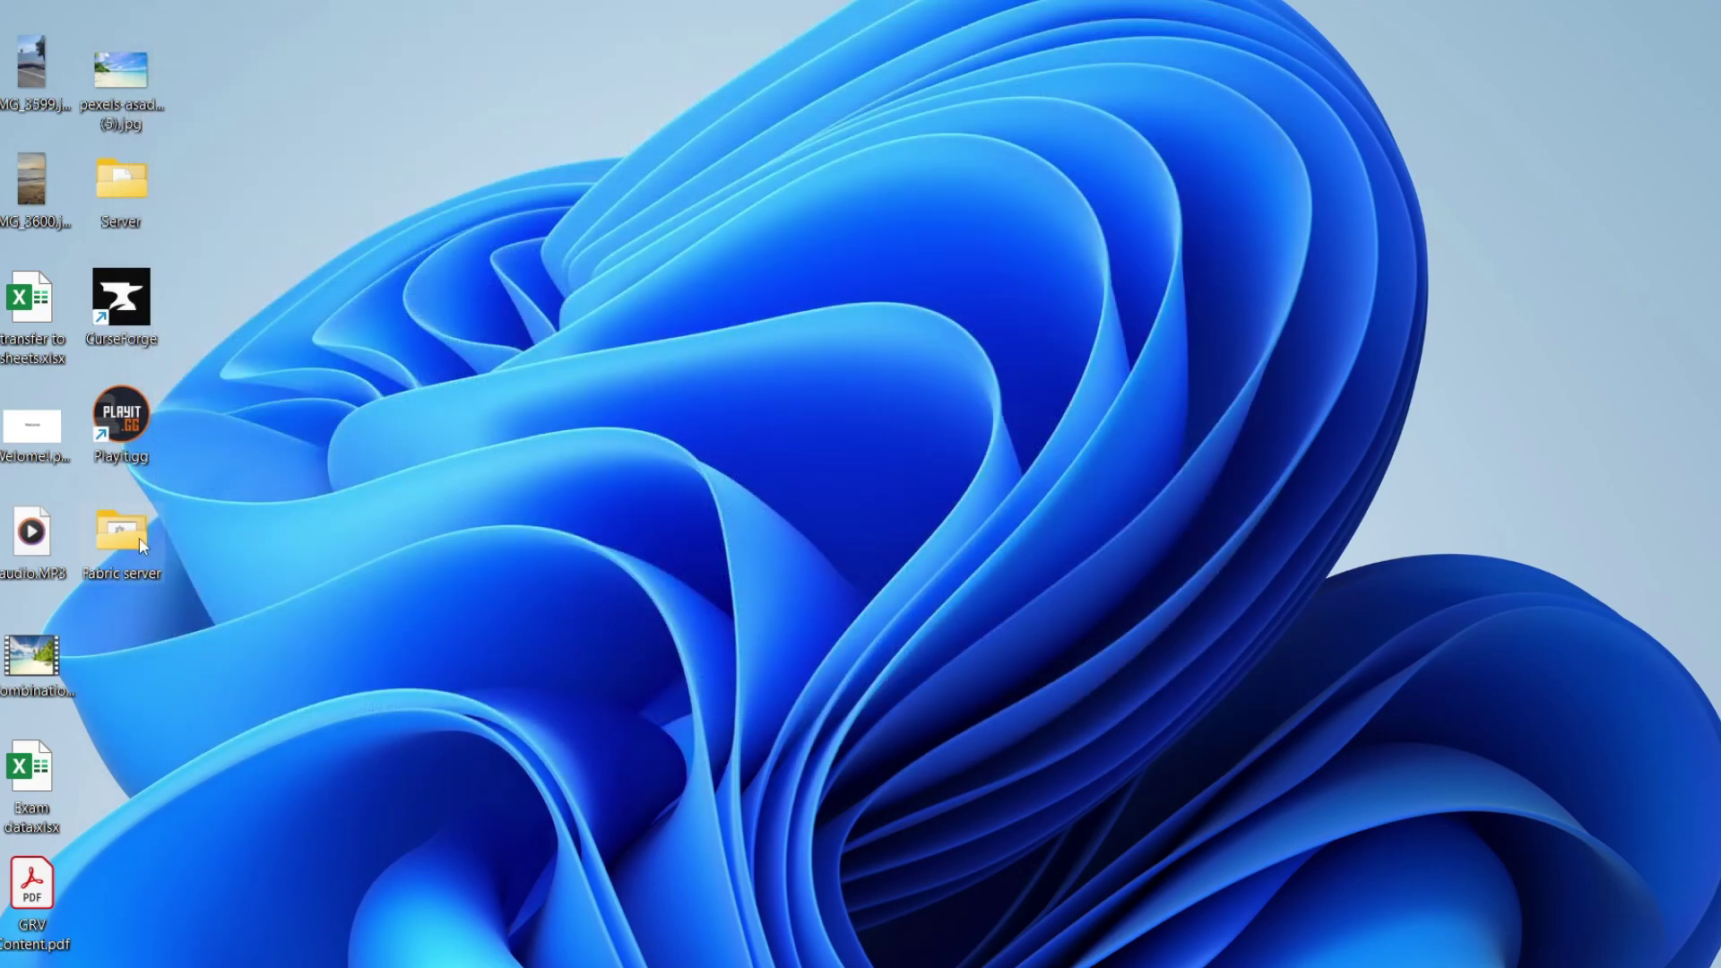
# Move the Fabric server folder to the middle of the desktop and open it.
pyautogui.moveTo(137, 546); pyautogui.dragTo(859, 426)
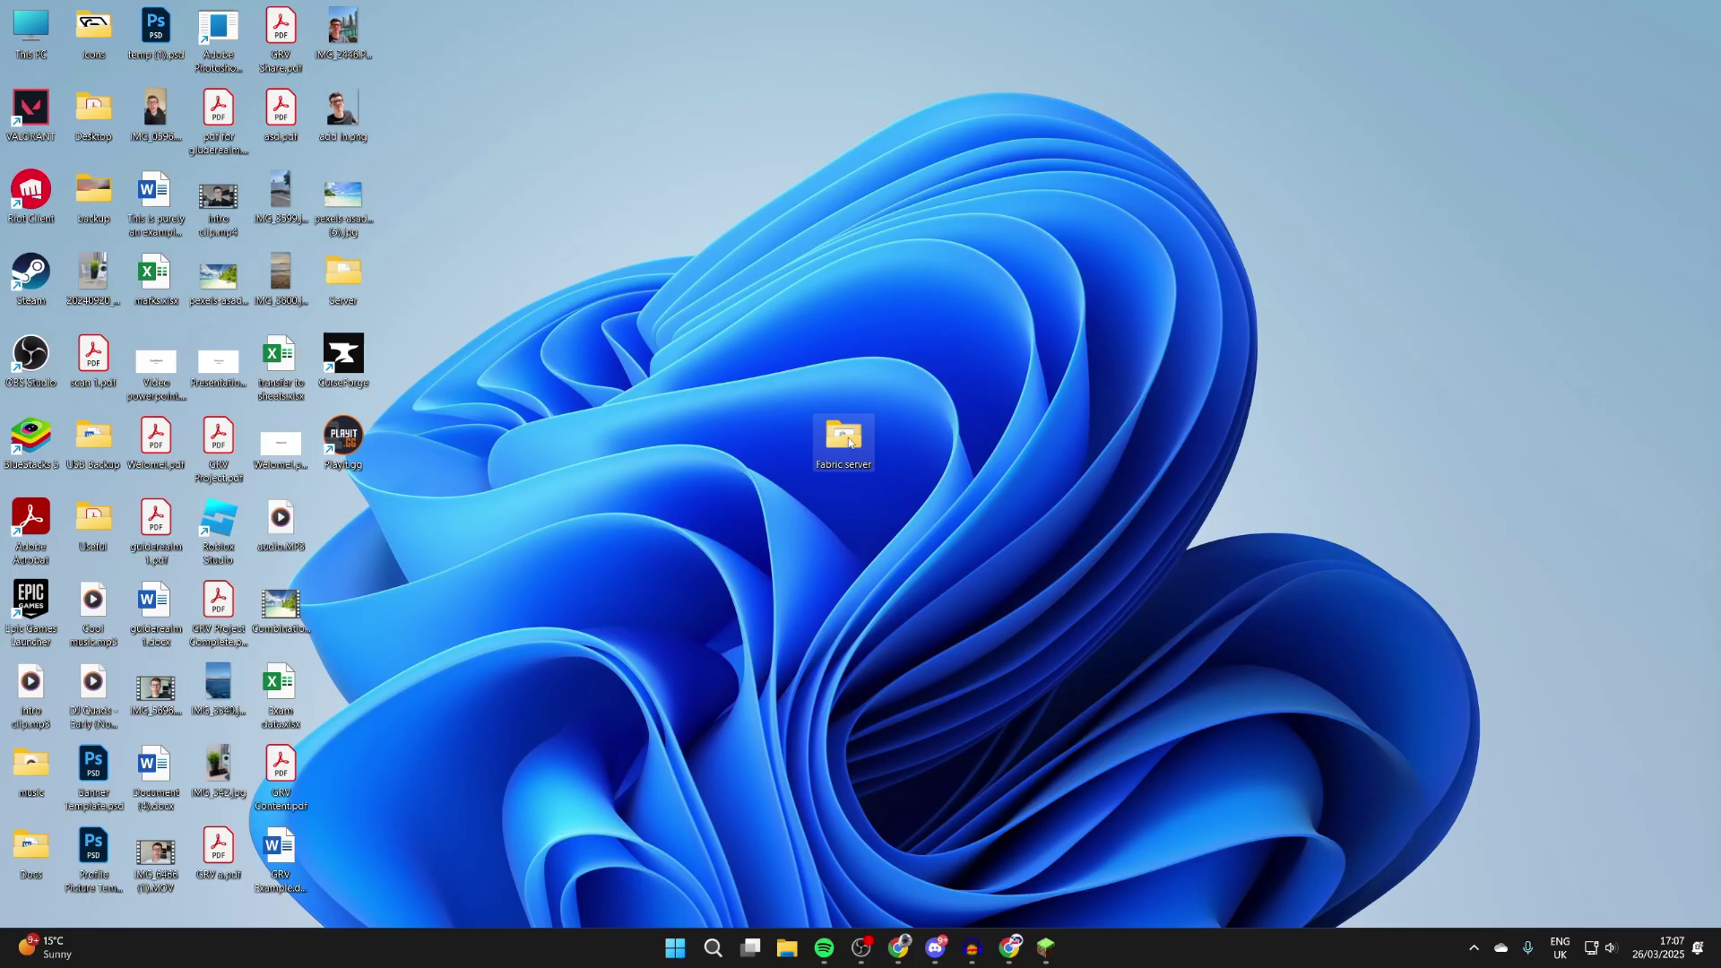
pyautogui.doubleClick(836, 414)
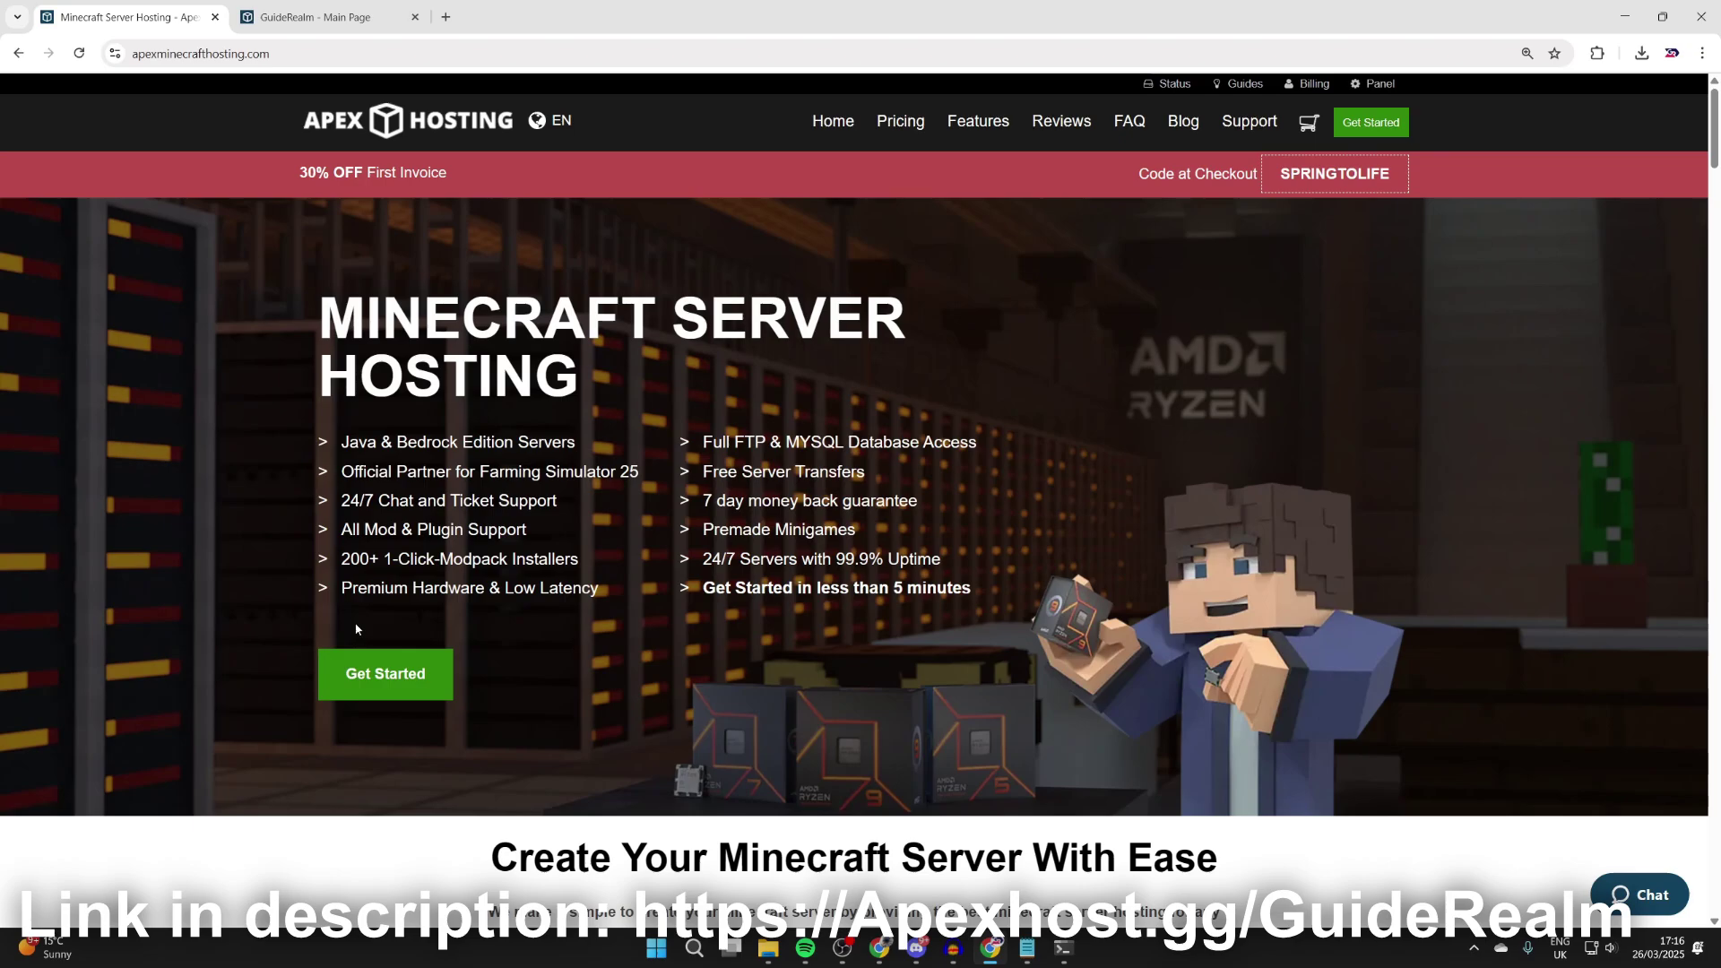
# Examine the hosting features and the first-invoice discount on the Apex Hosting home page.
pyautogui.scroll(-5, 386, 610)
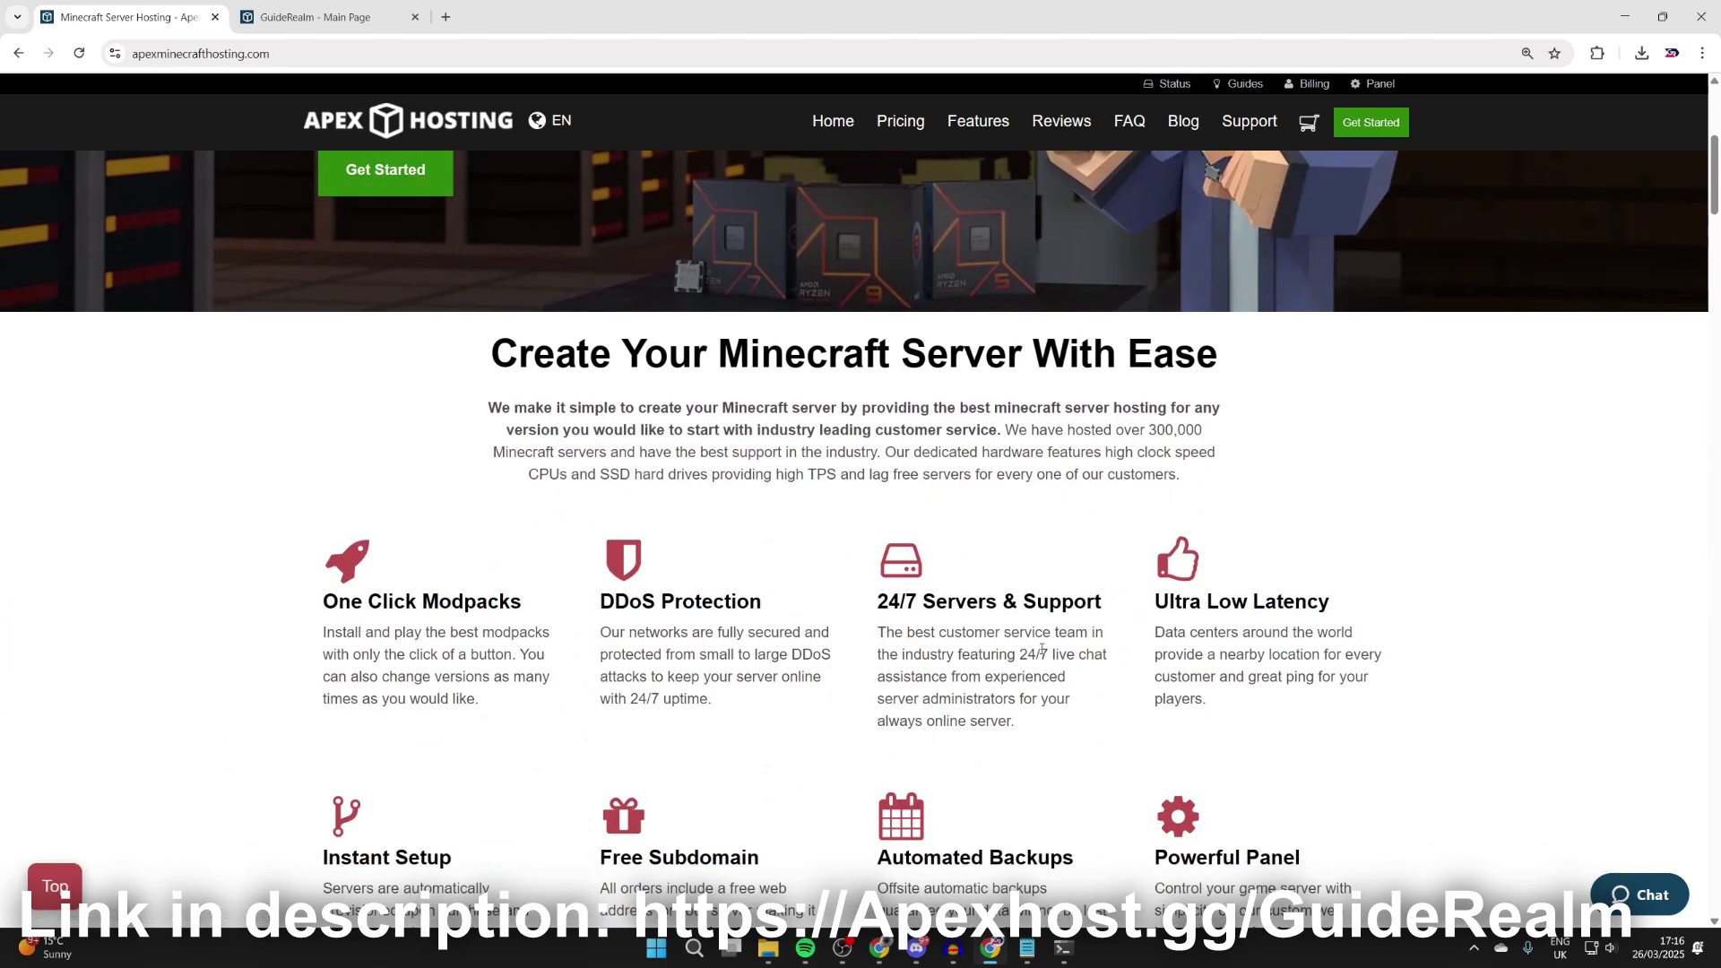
pyautogui.scroll(-1, 1036, 655)
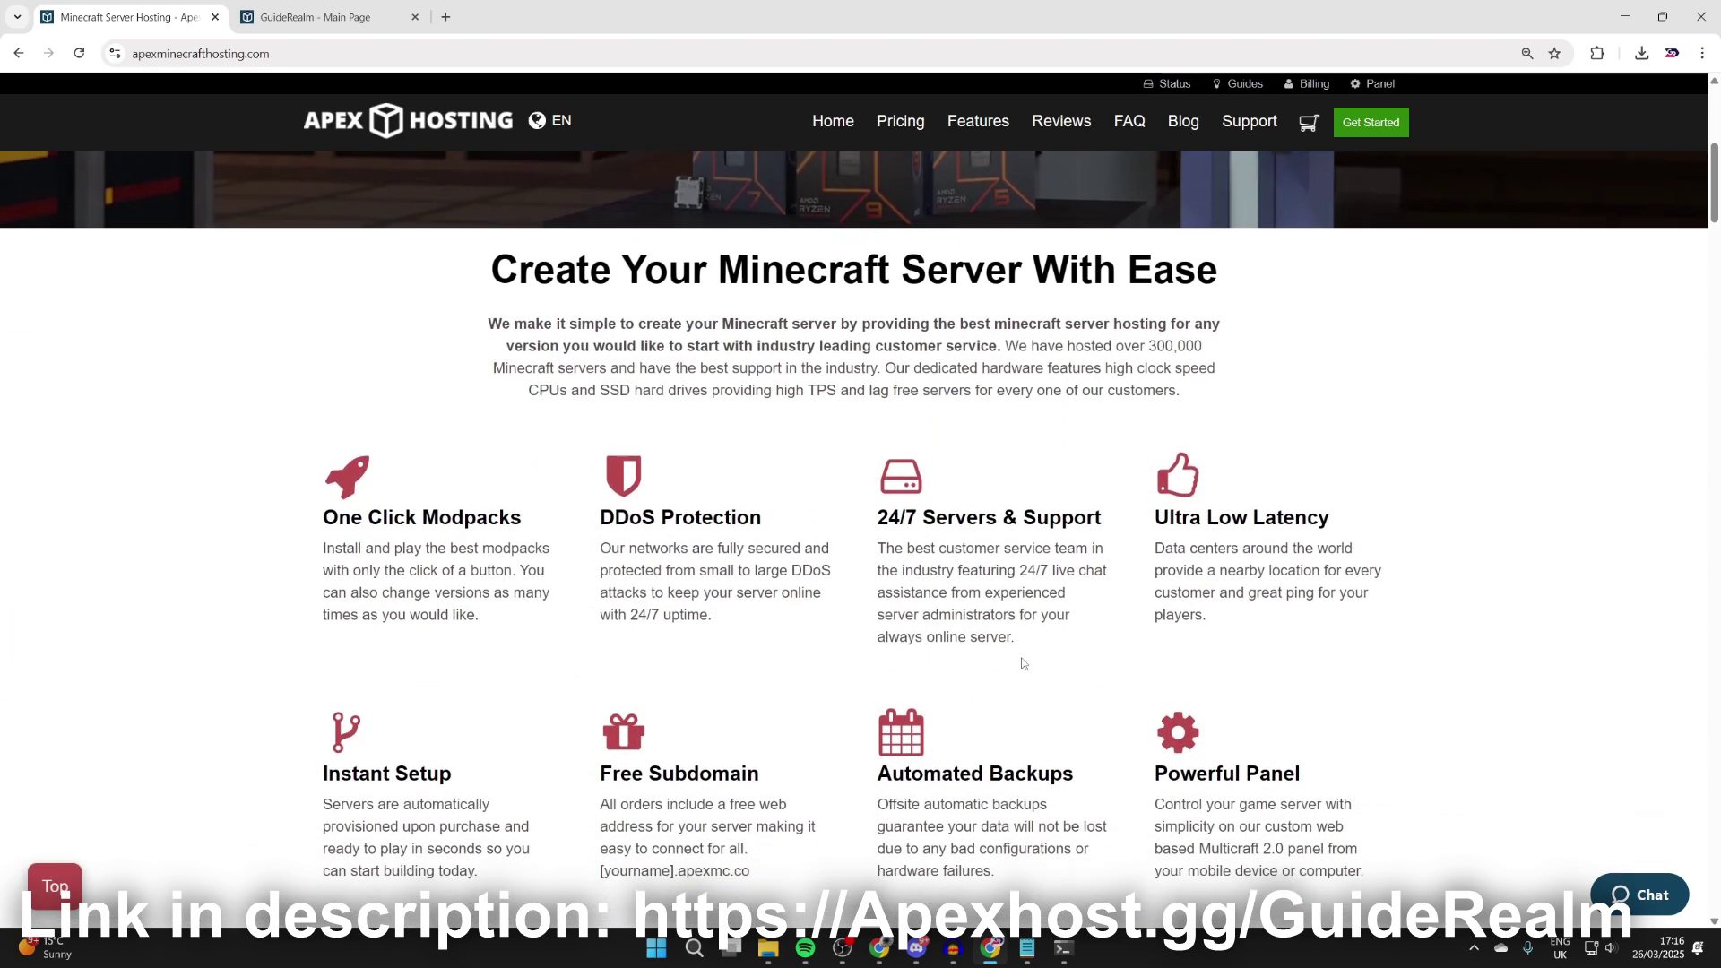
pyautogui.scroll(-1, 1024, 663)
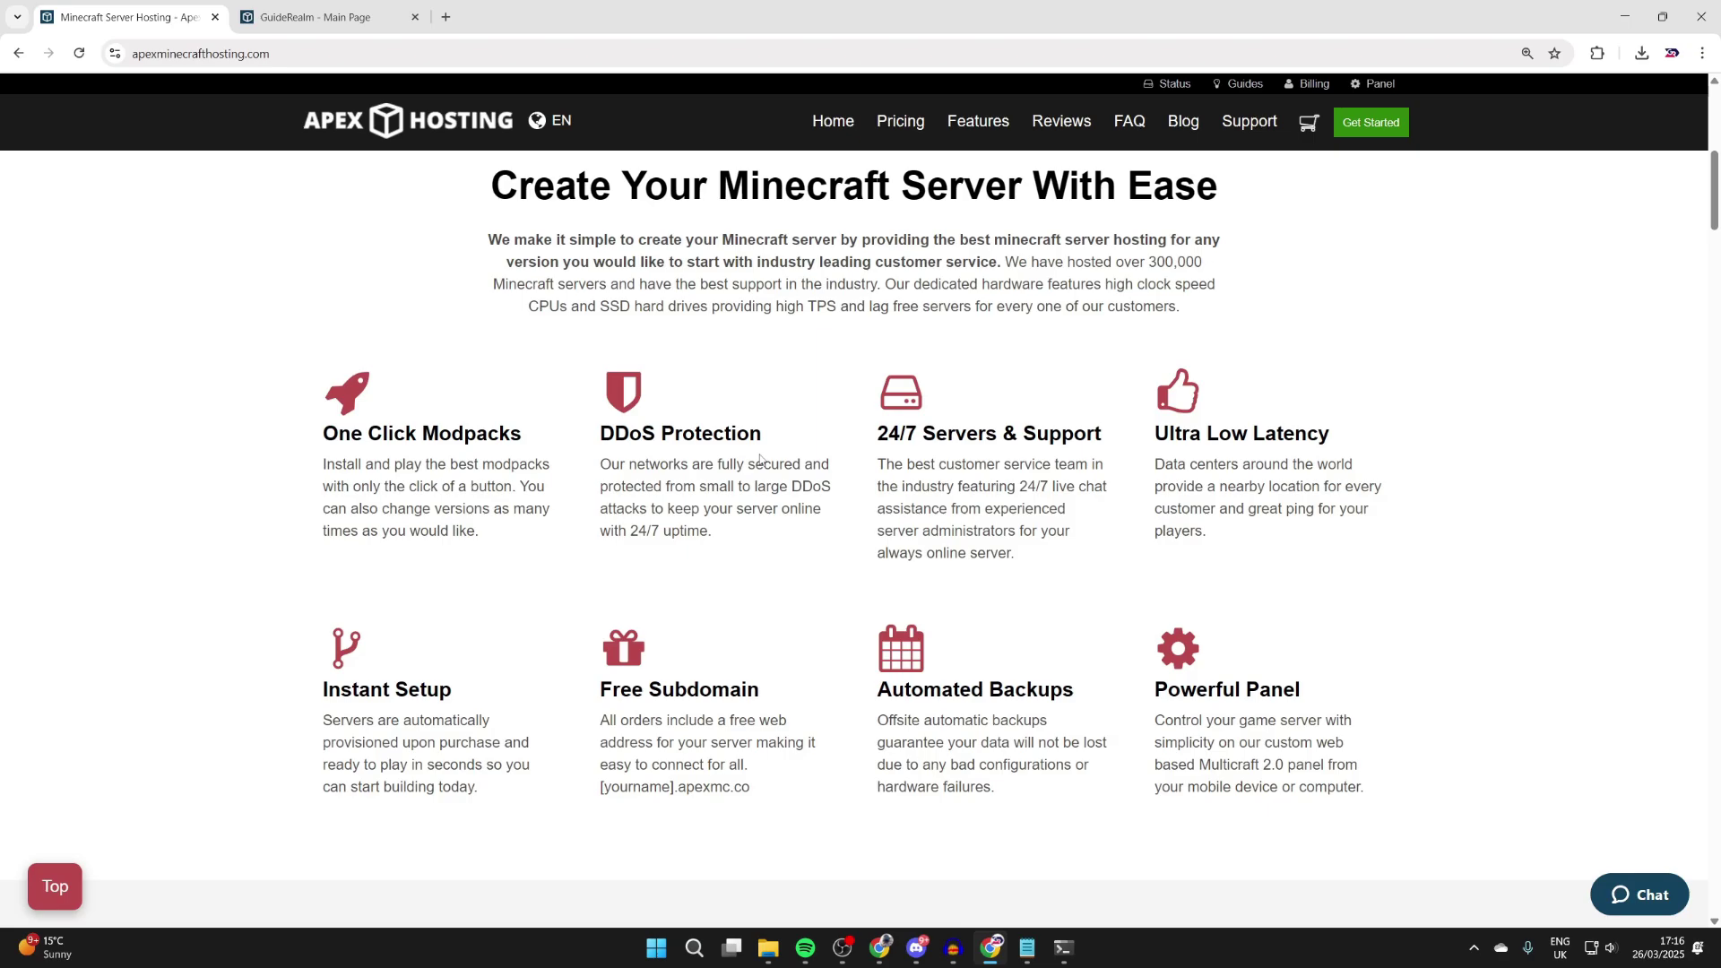
pyautogui.scroll(8, 759, 459)
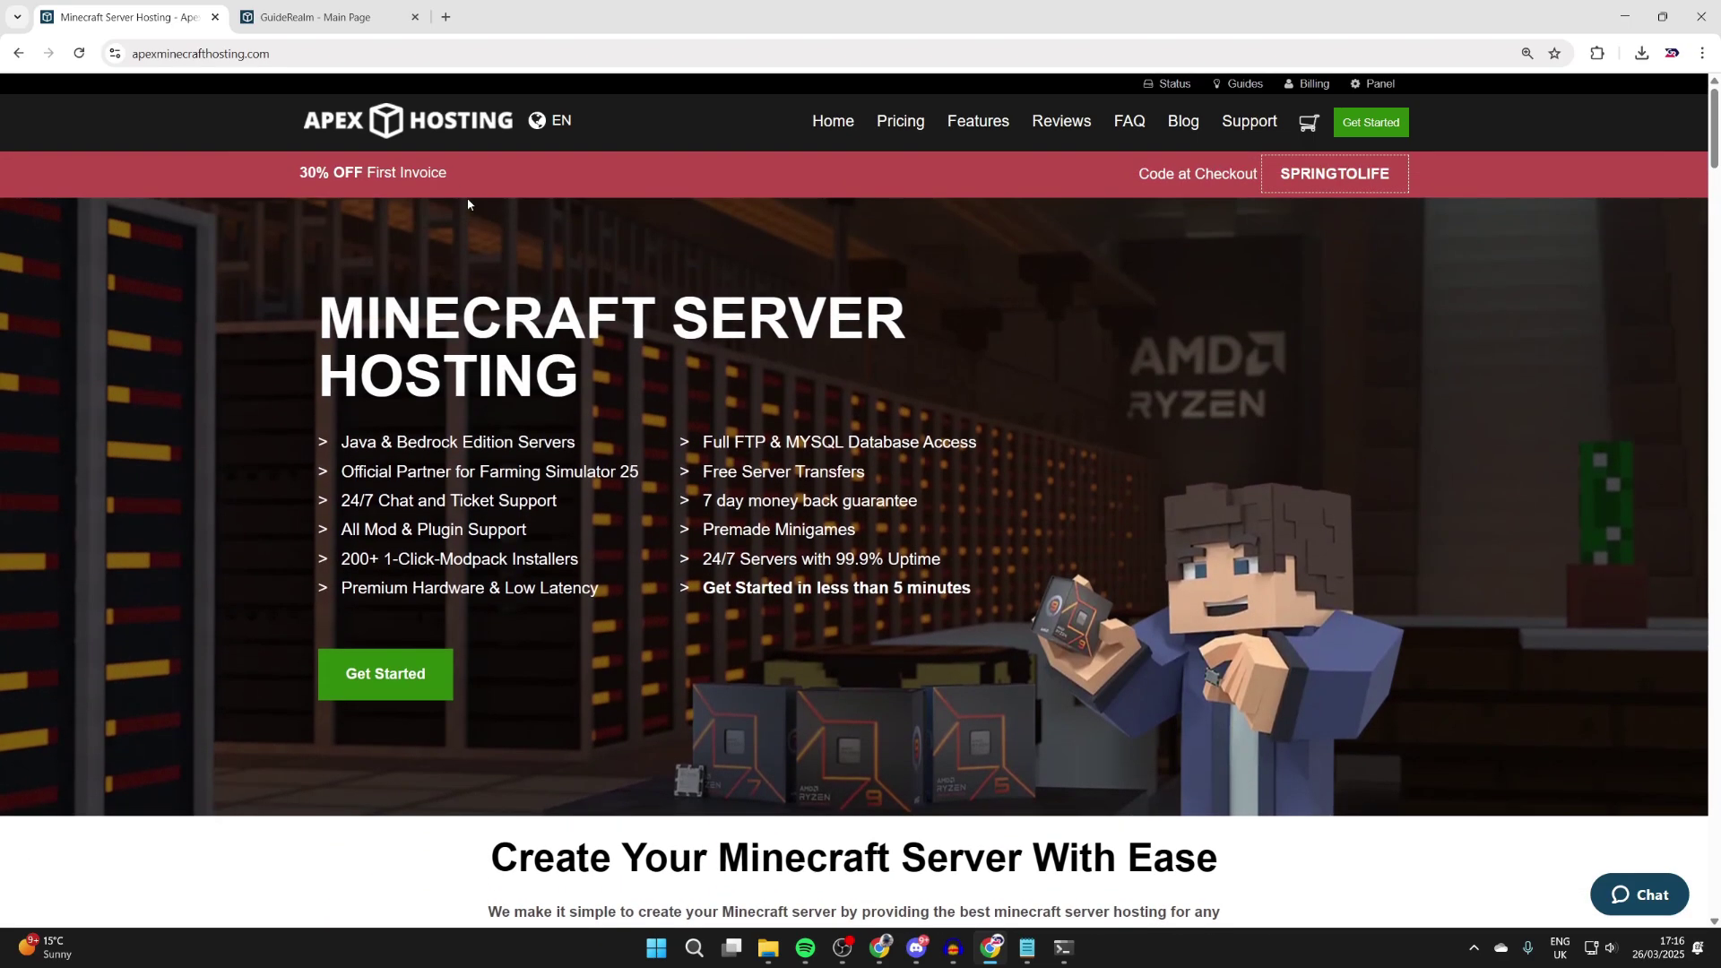
pyautogui.moveTo(459, 183); pyautogui.dragTo(302, 180)
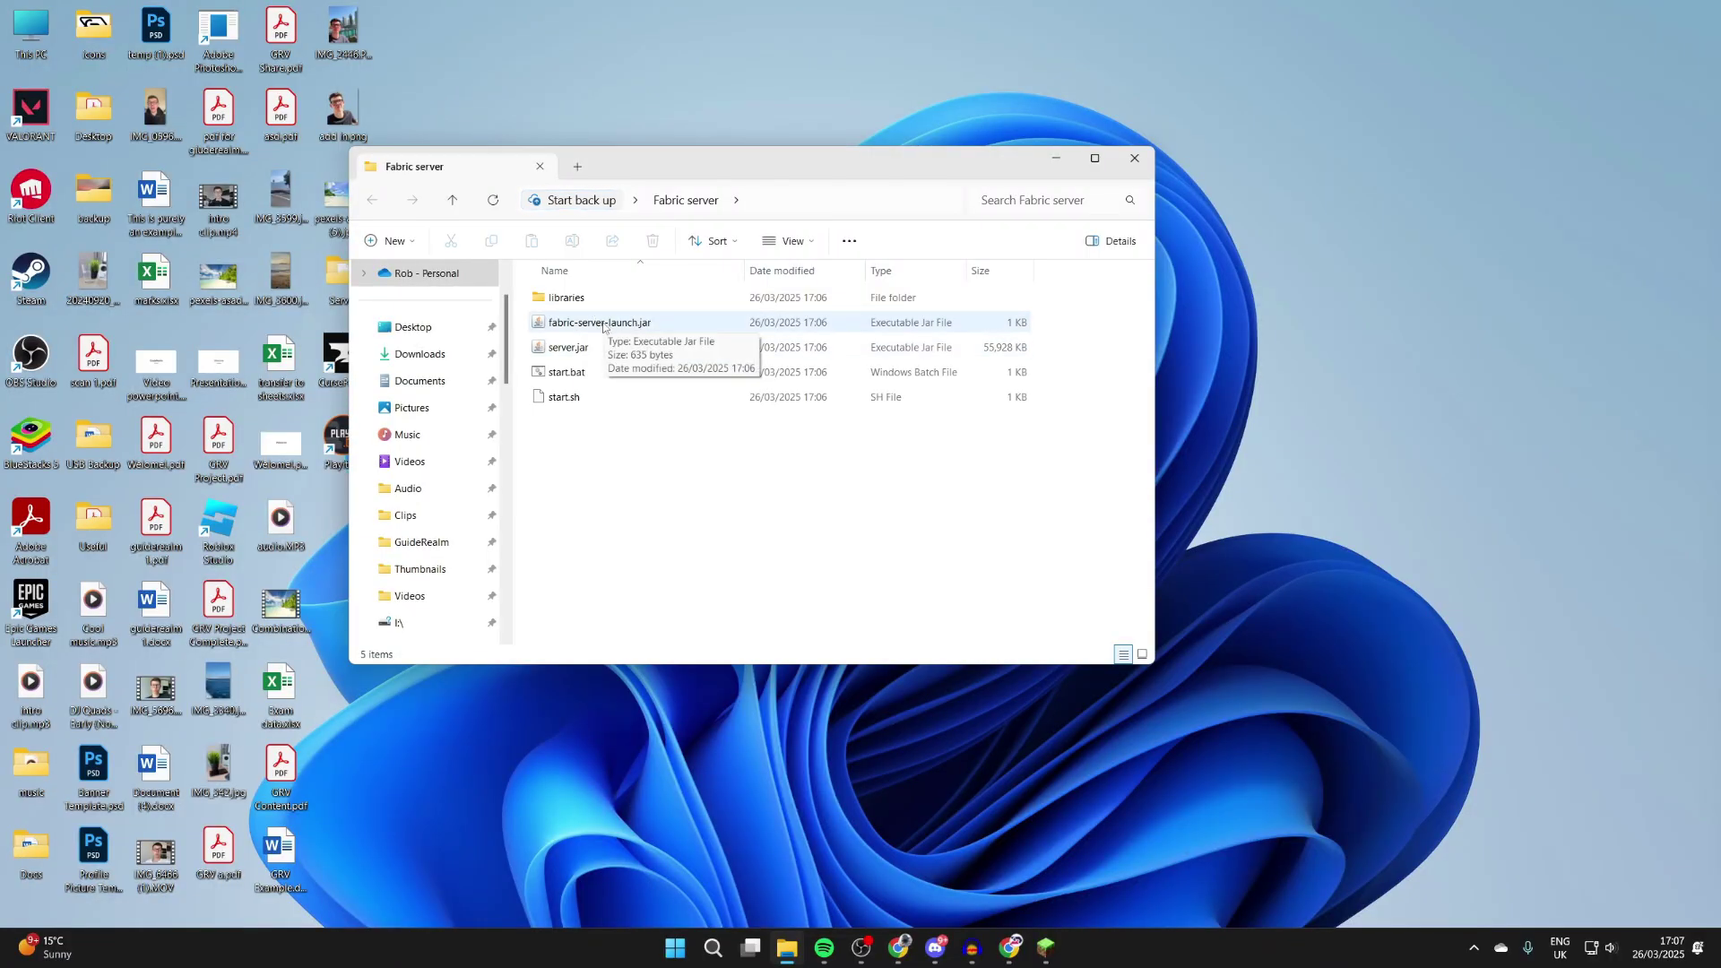
# Run fabric-server-launch.jar in the Fabric server folder to generate the server files.
pyautogui.doubleClick(603, 324)
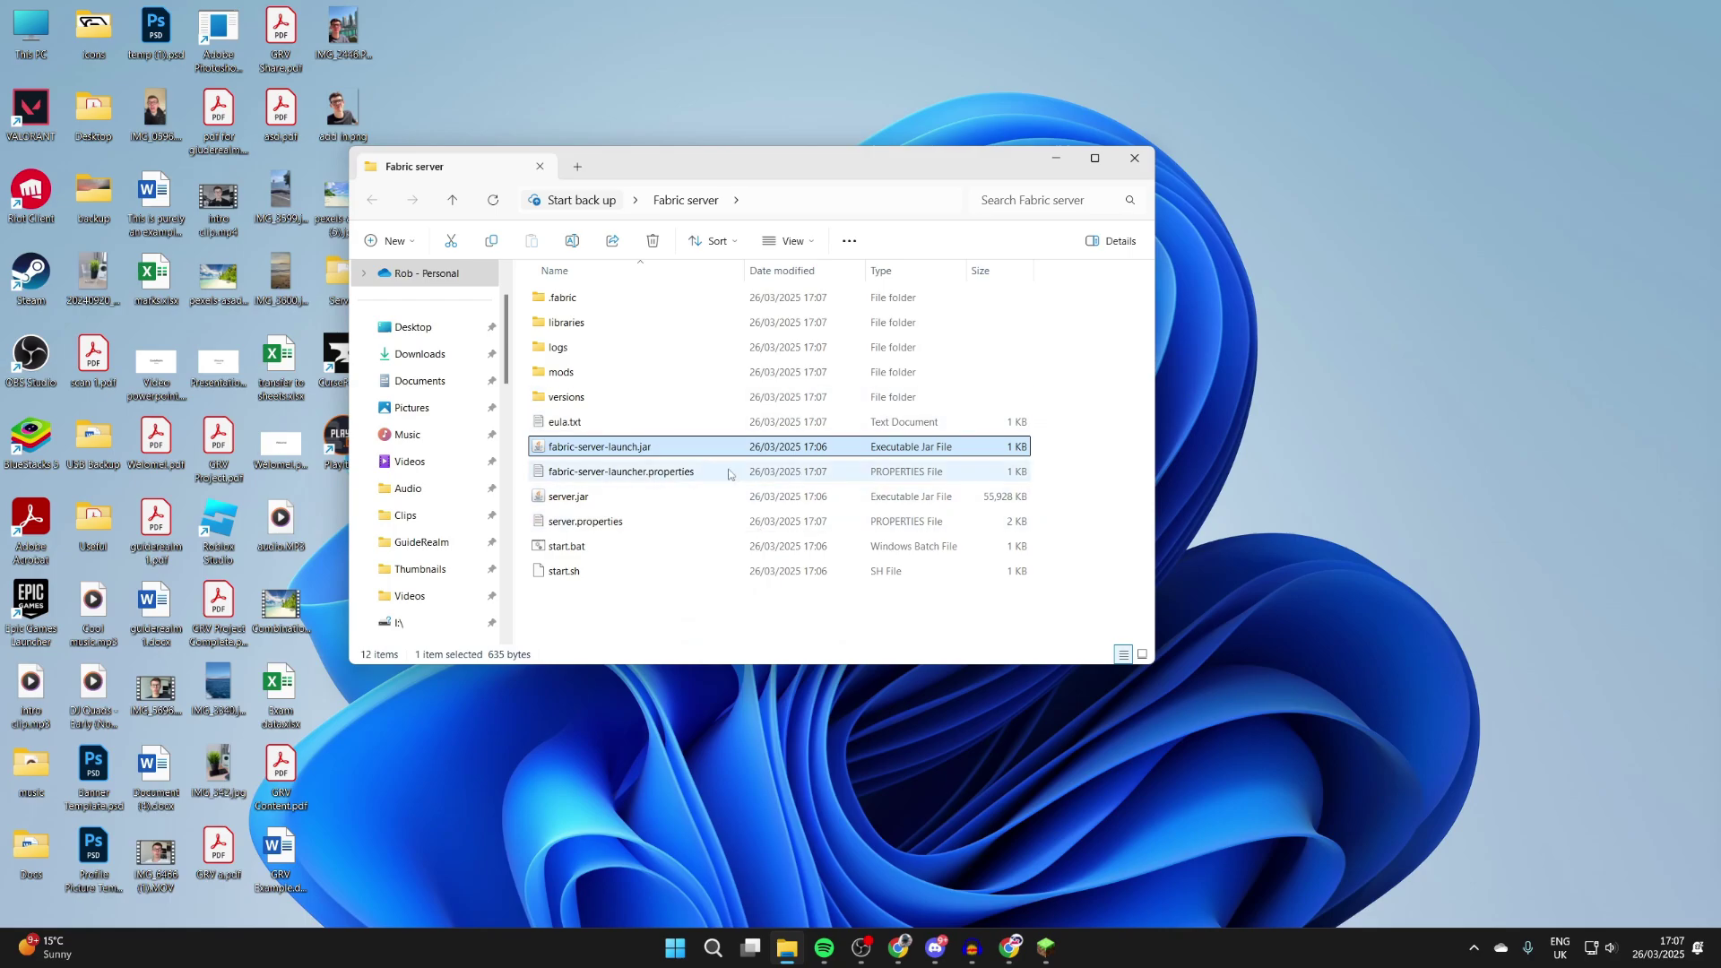
# Visit java.com in Chrome, view the Java for Desktops download page, and return to open Oracle's Developer Downloads.
pyautogui.click(1008, 947)
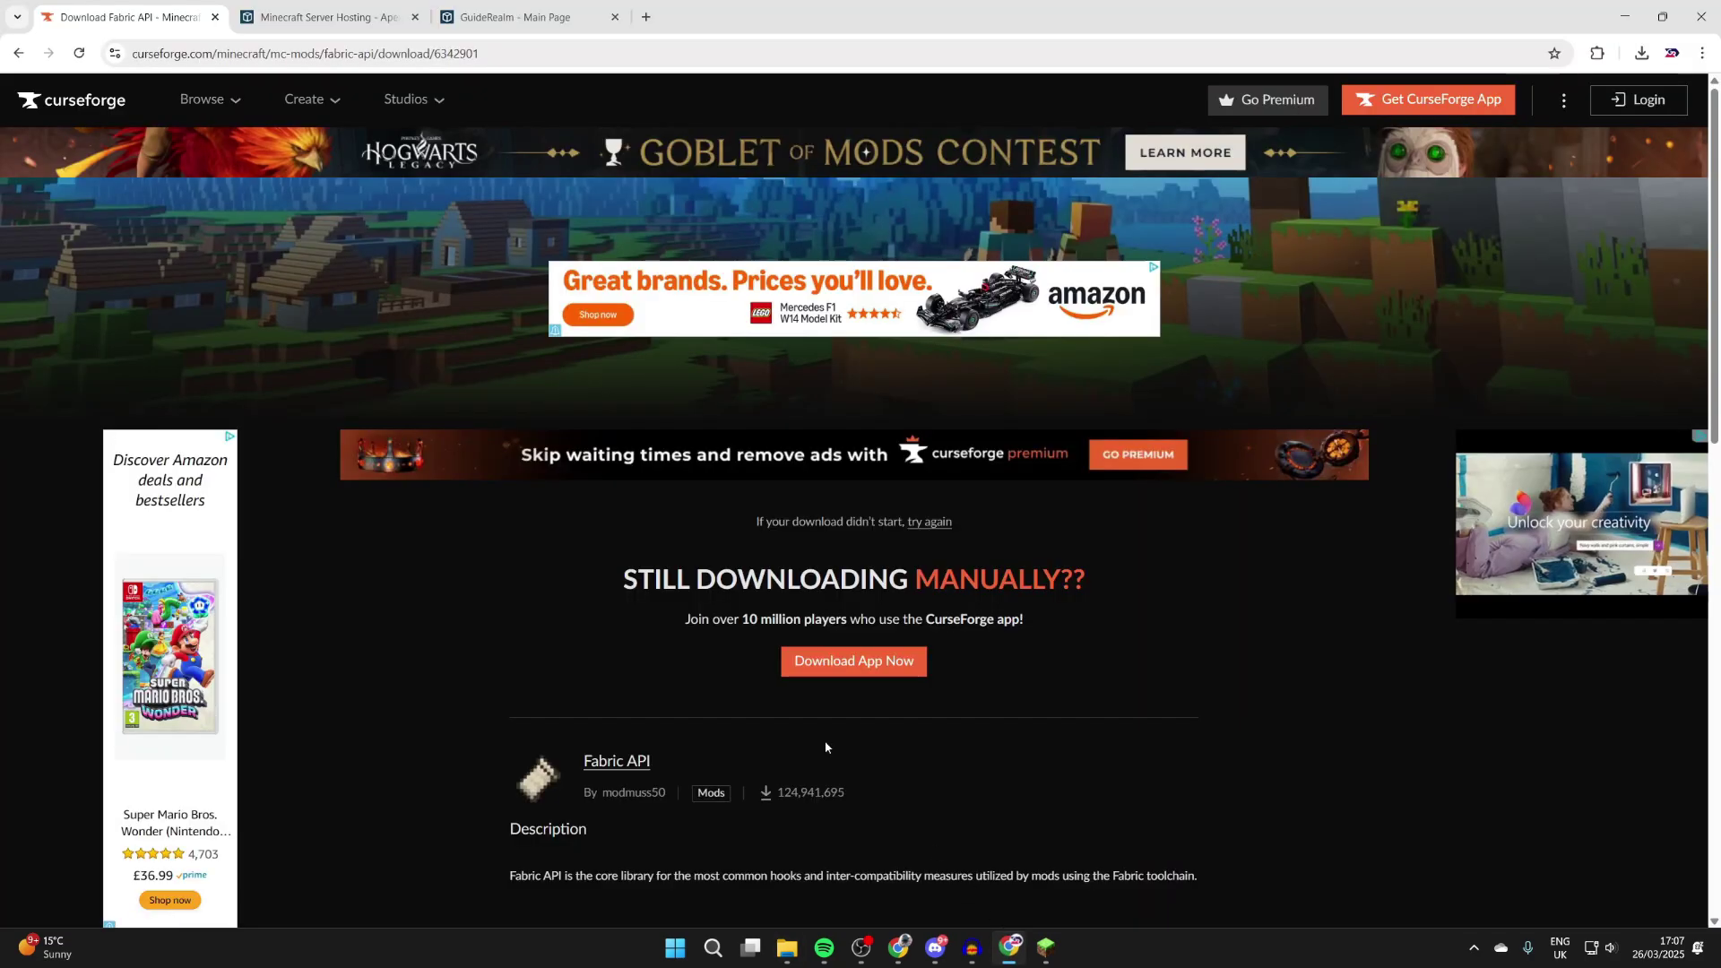
pyautogui.click(363, 56)
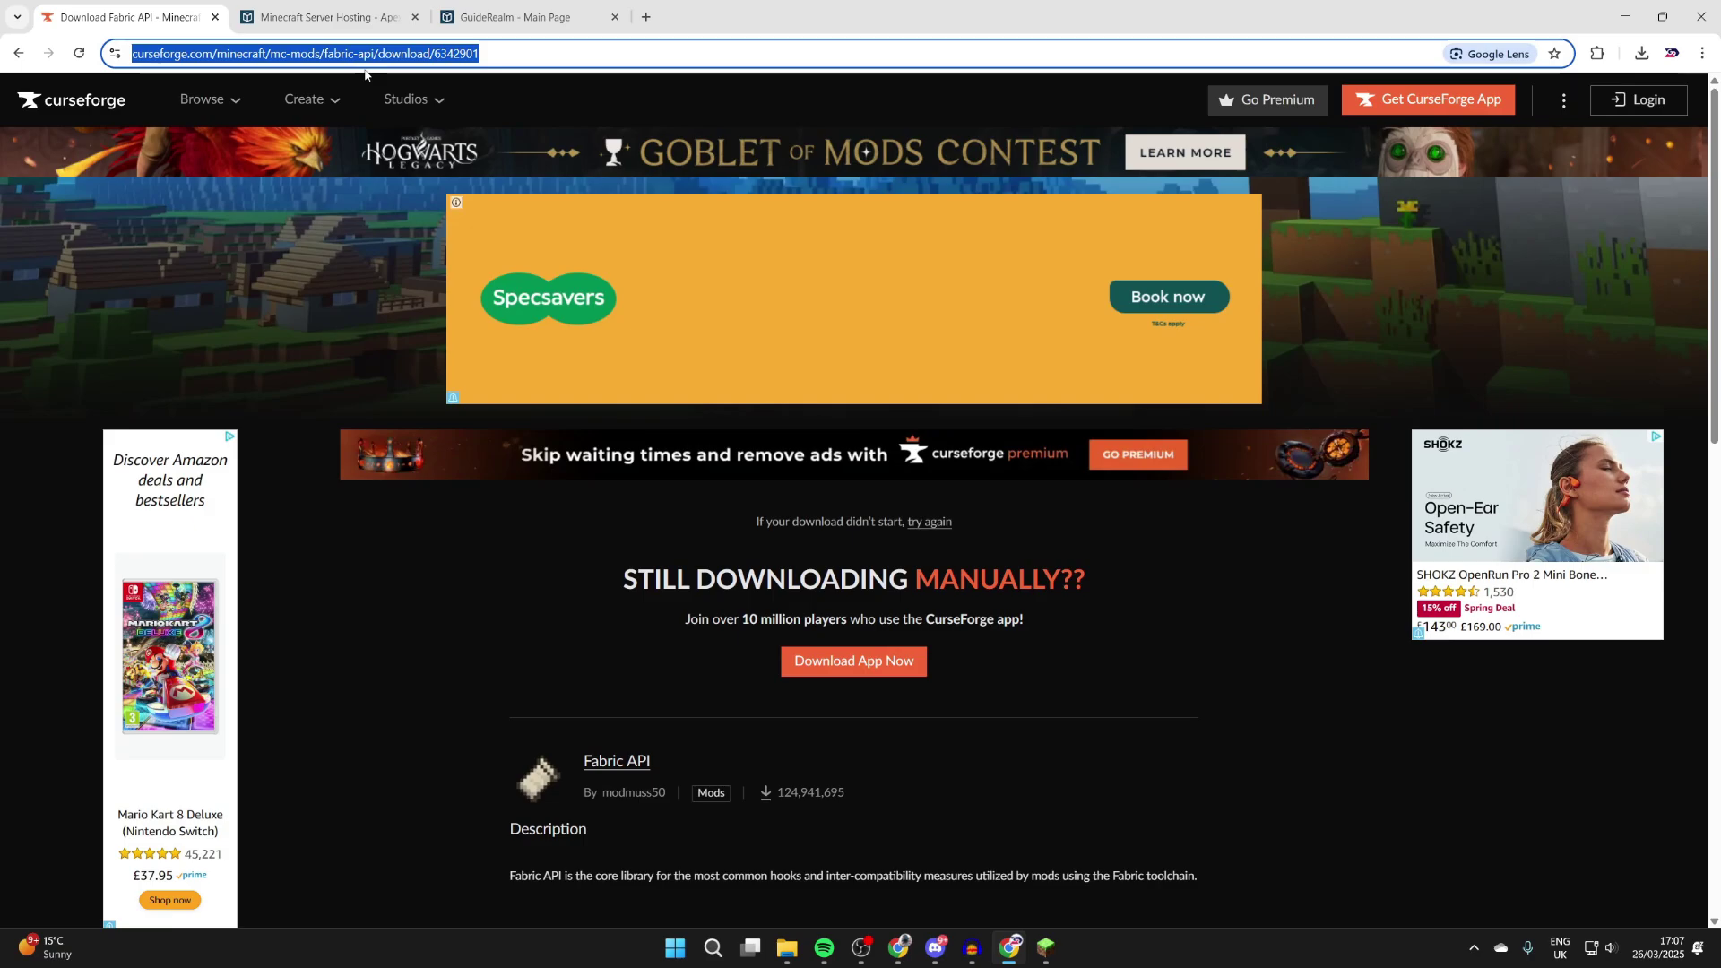
pyautogui.write('java.com')
pyautogui.press('Return')
pyautogui.click(512, 641)
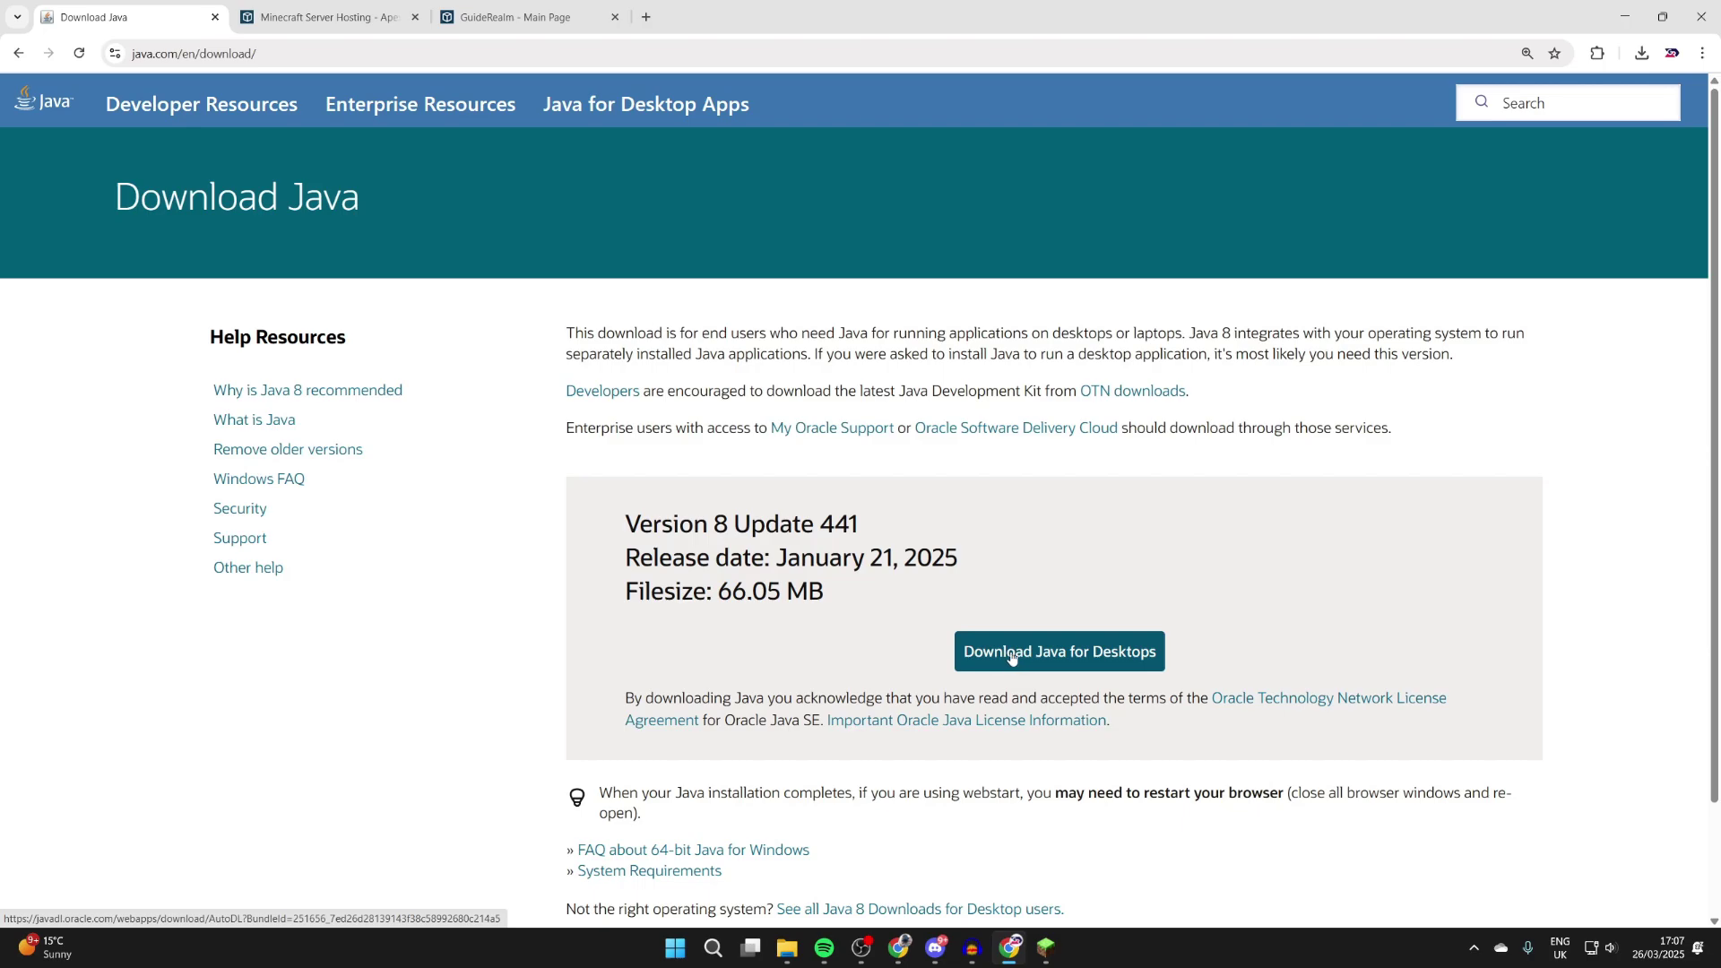
pyautogui.click(19, 53)
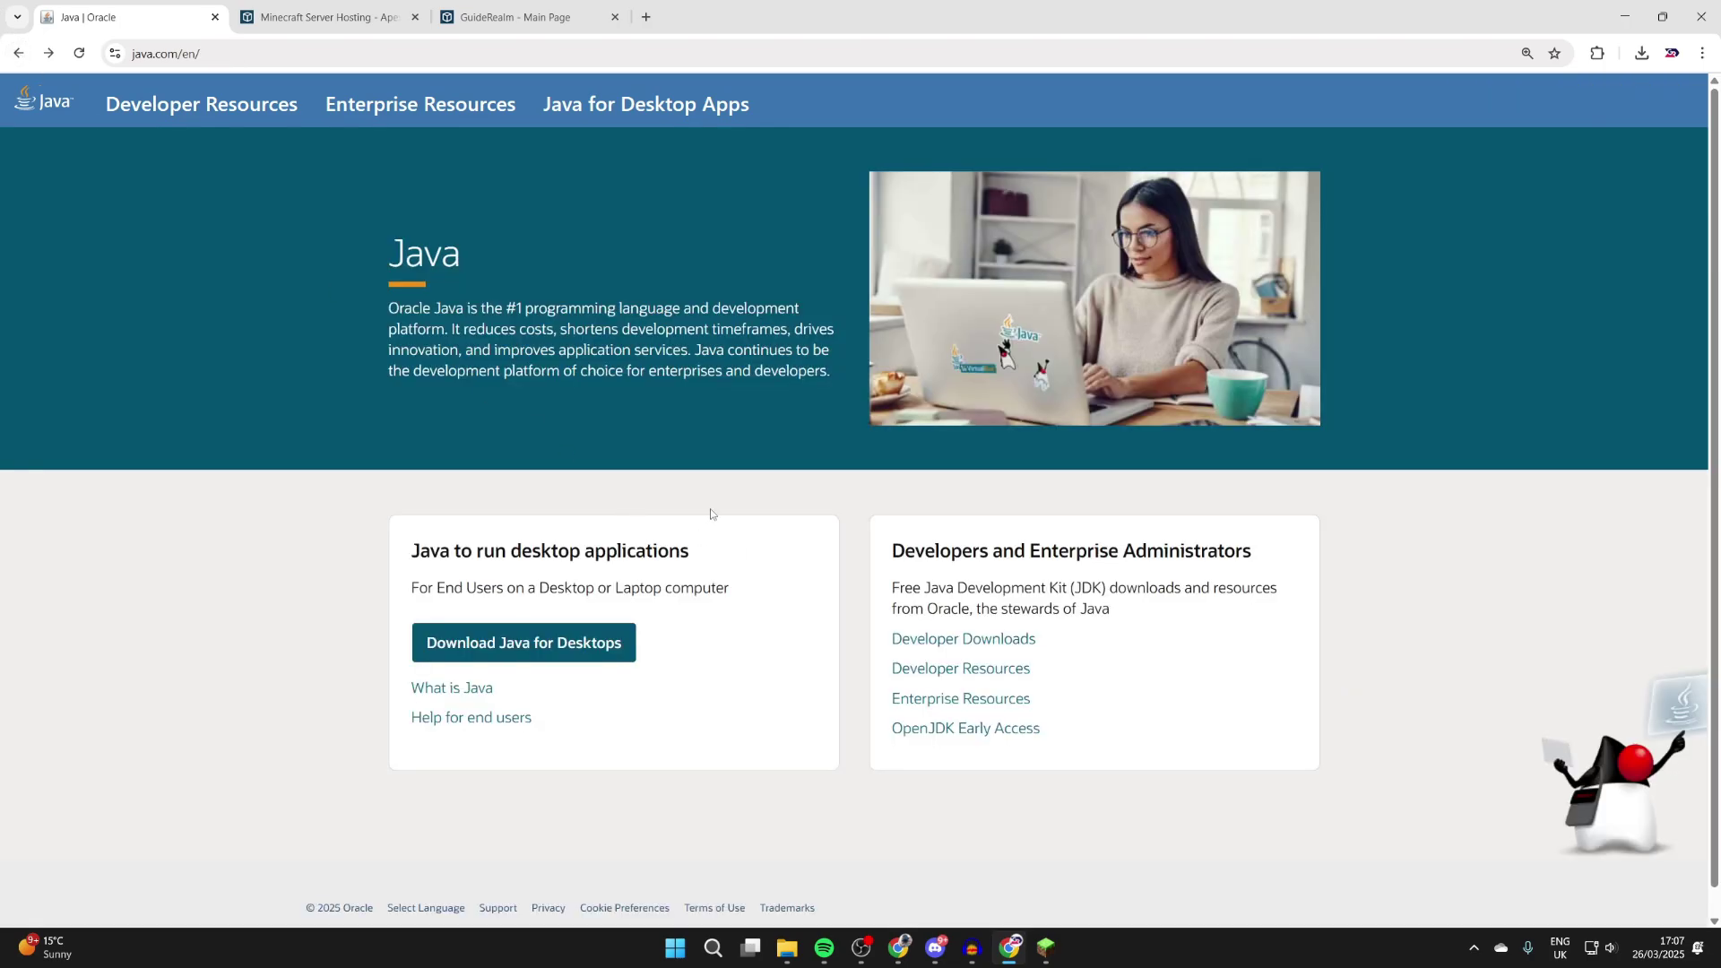
pyautogui.click(933, 642)
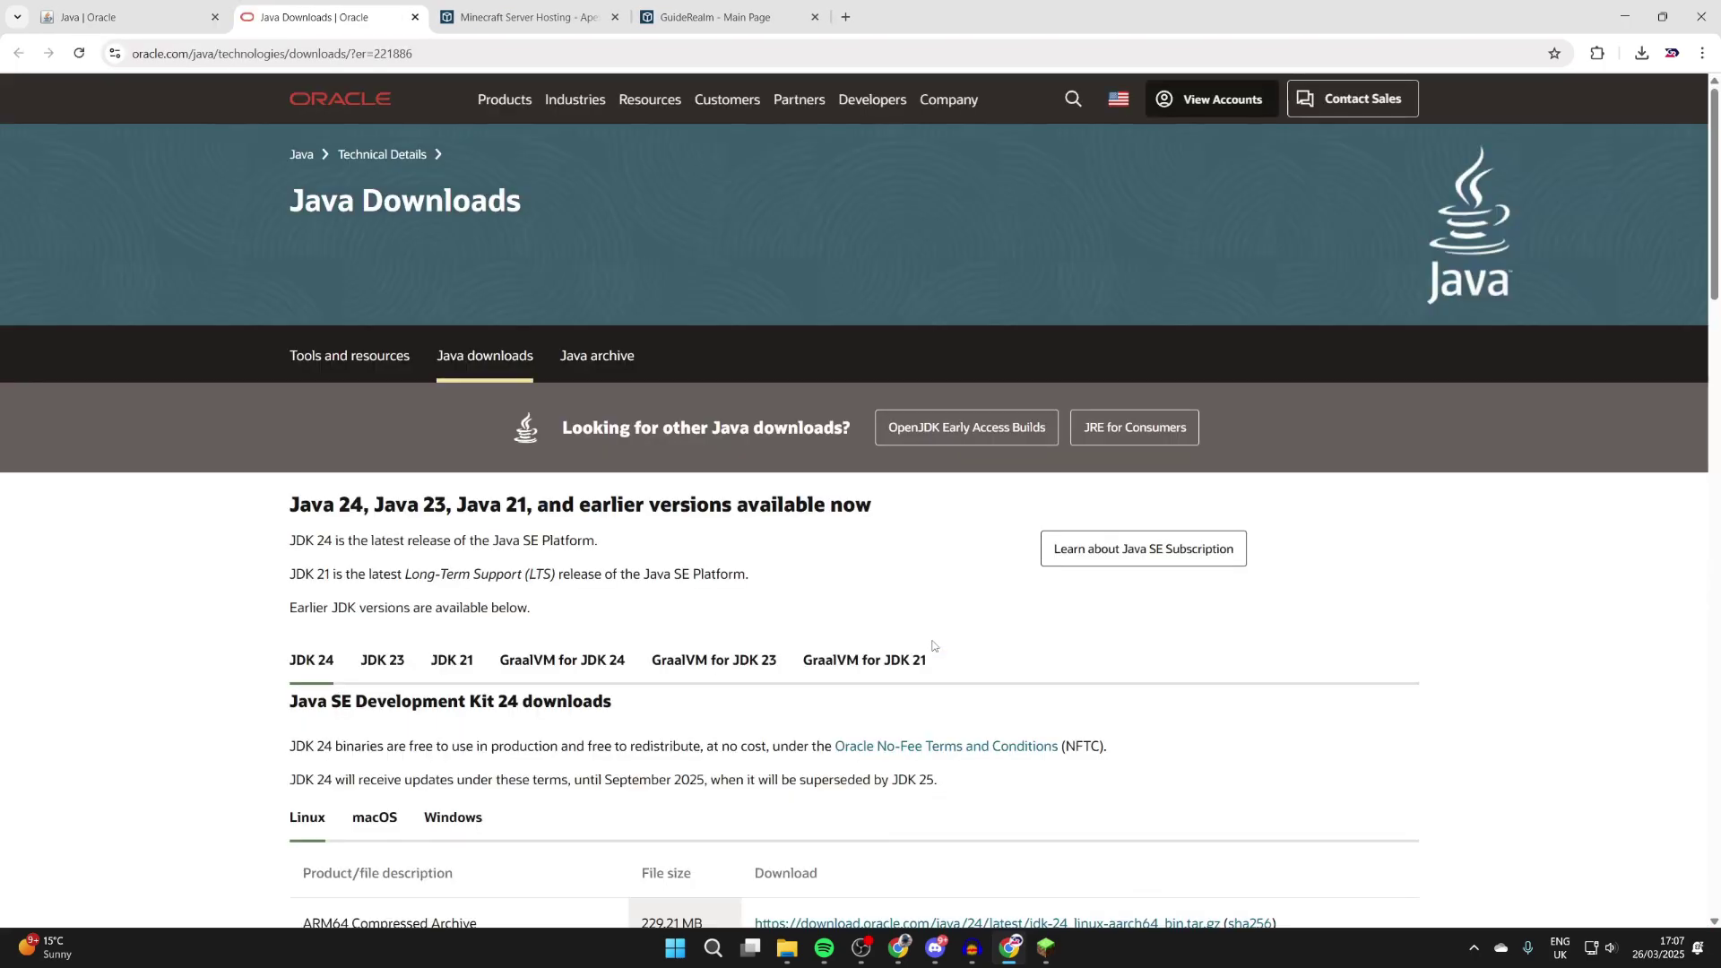
# View the Windows installers for JDK 24 on Oracle's Java Downloads page and return to the Fabric server folder.
pyautogui.scroll(-3, 933, 645)
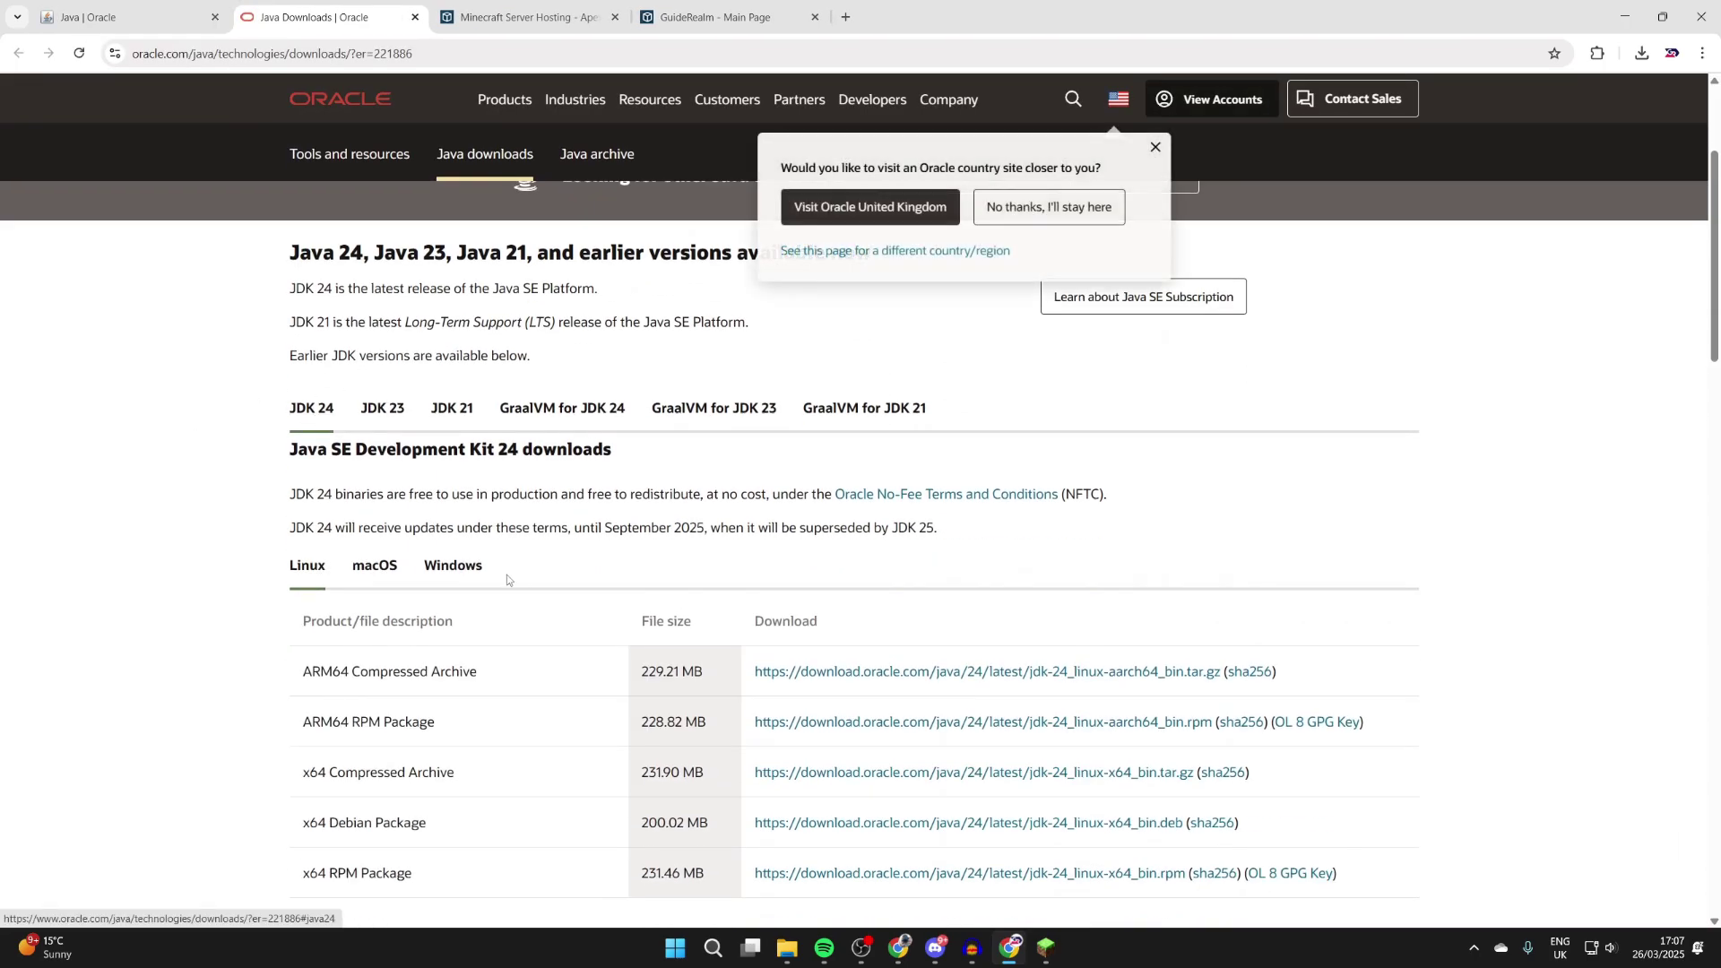
pyautogui.click(452, 566)
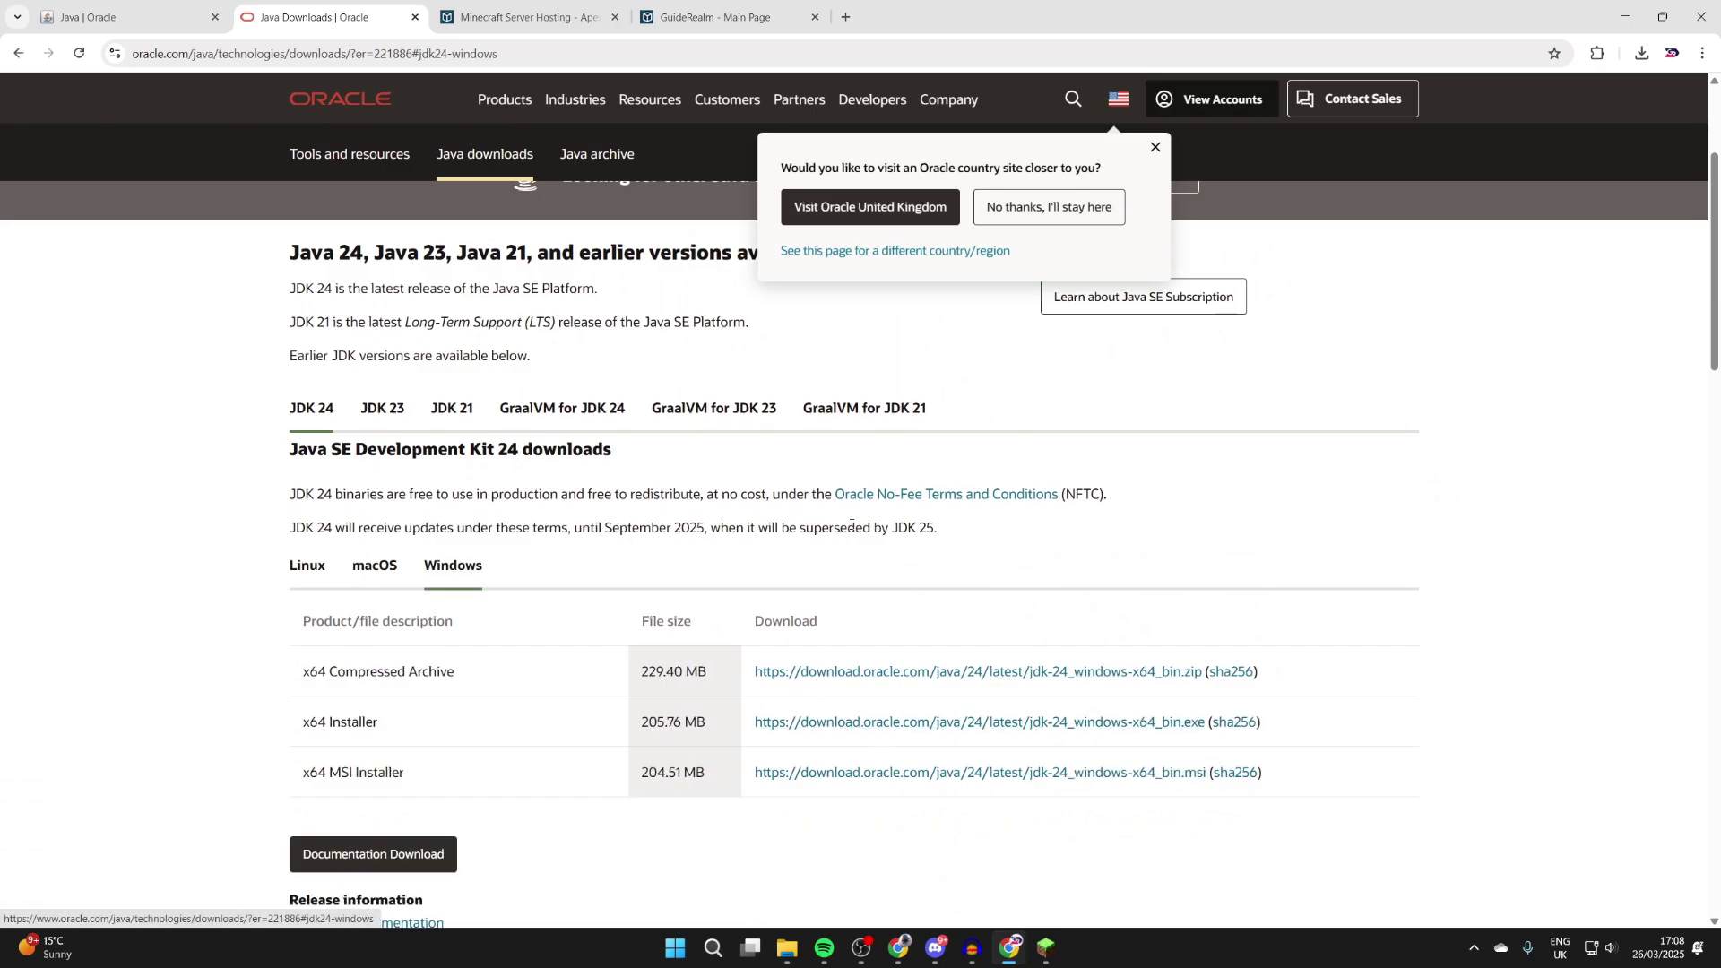
pyautogui.click(1627, 13)
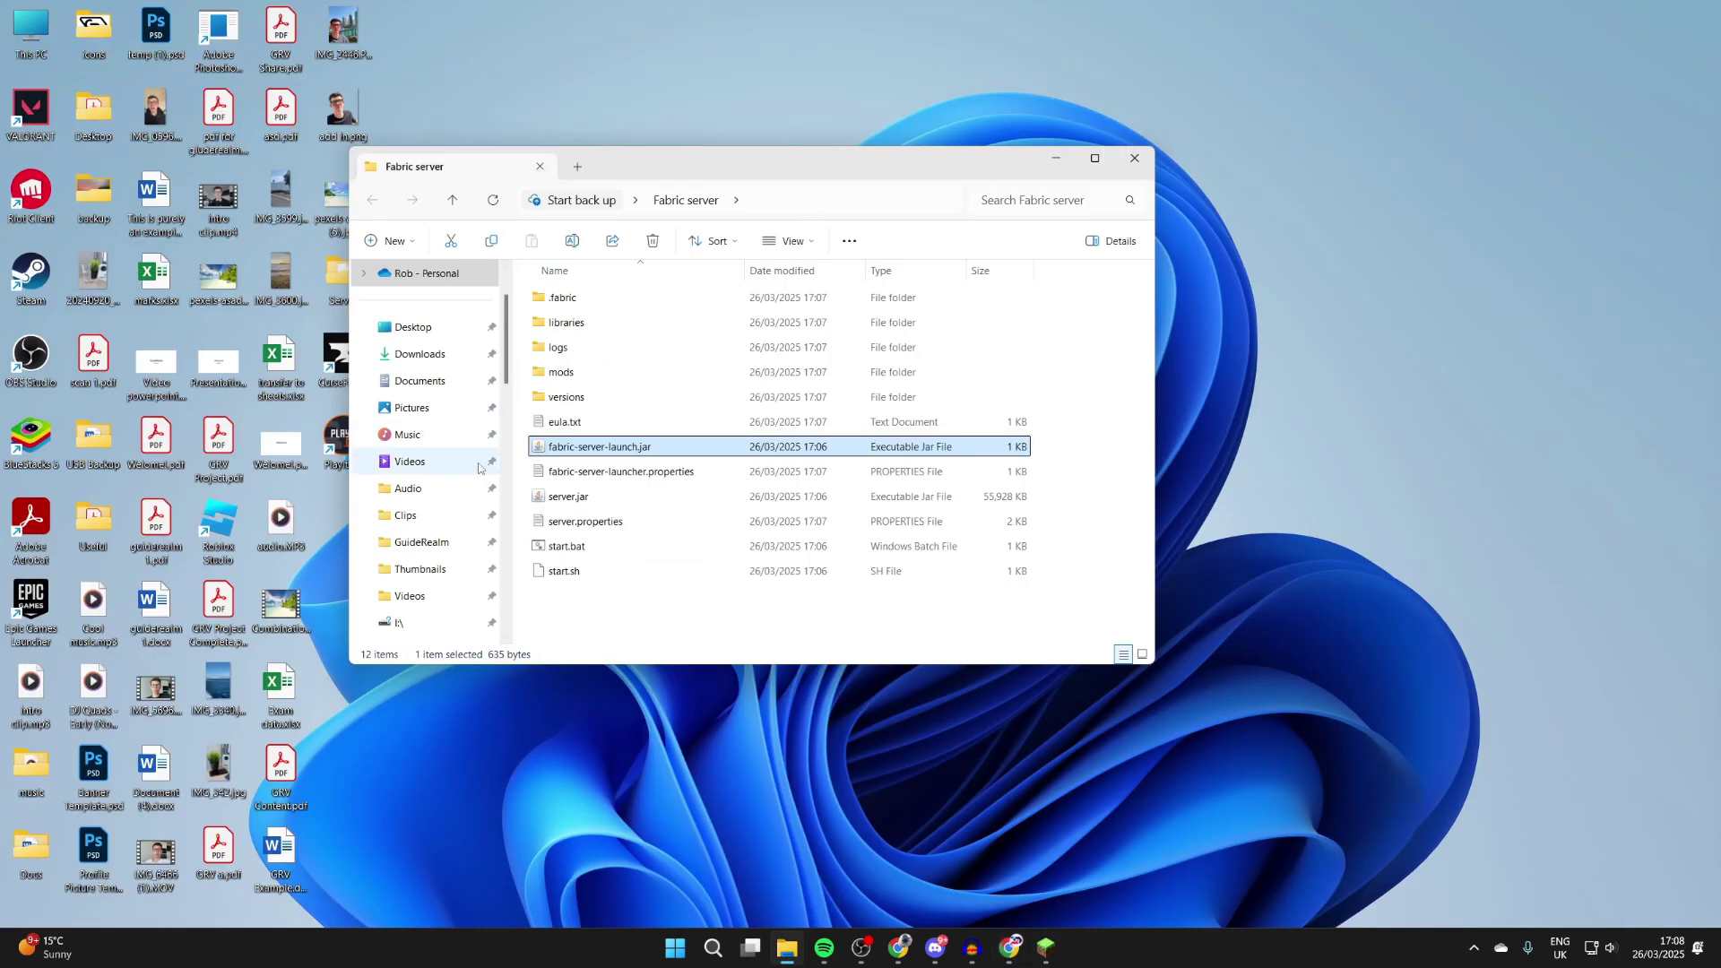
# Check which programs fabric-server-launch.jar can be opened with, and dismiss the options.
pyautogui.rightClick(609, 450)
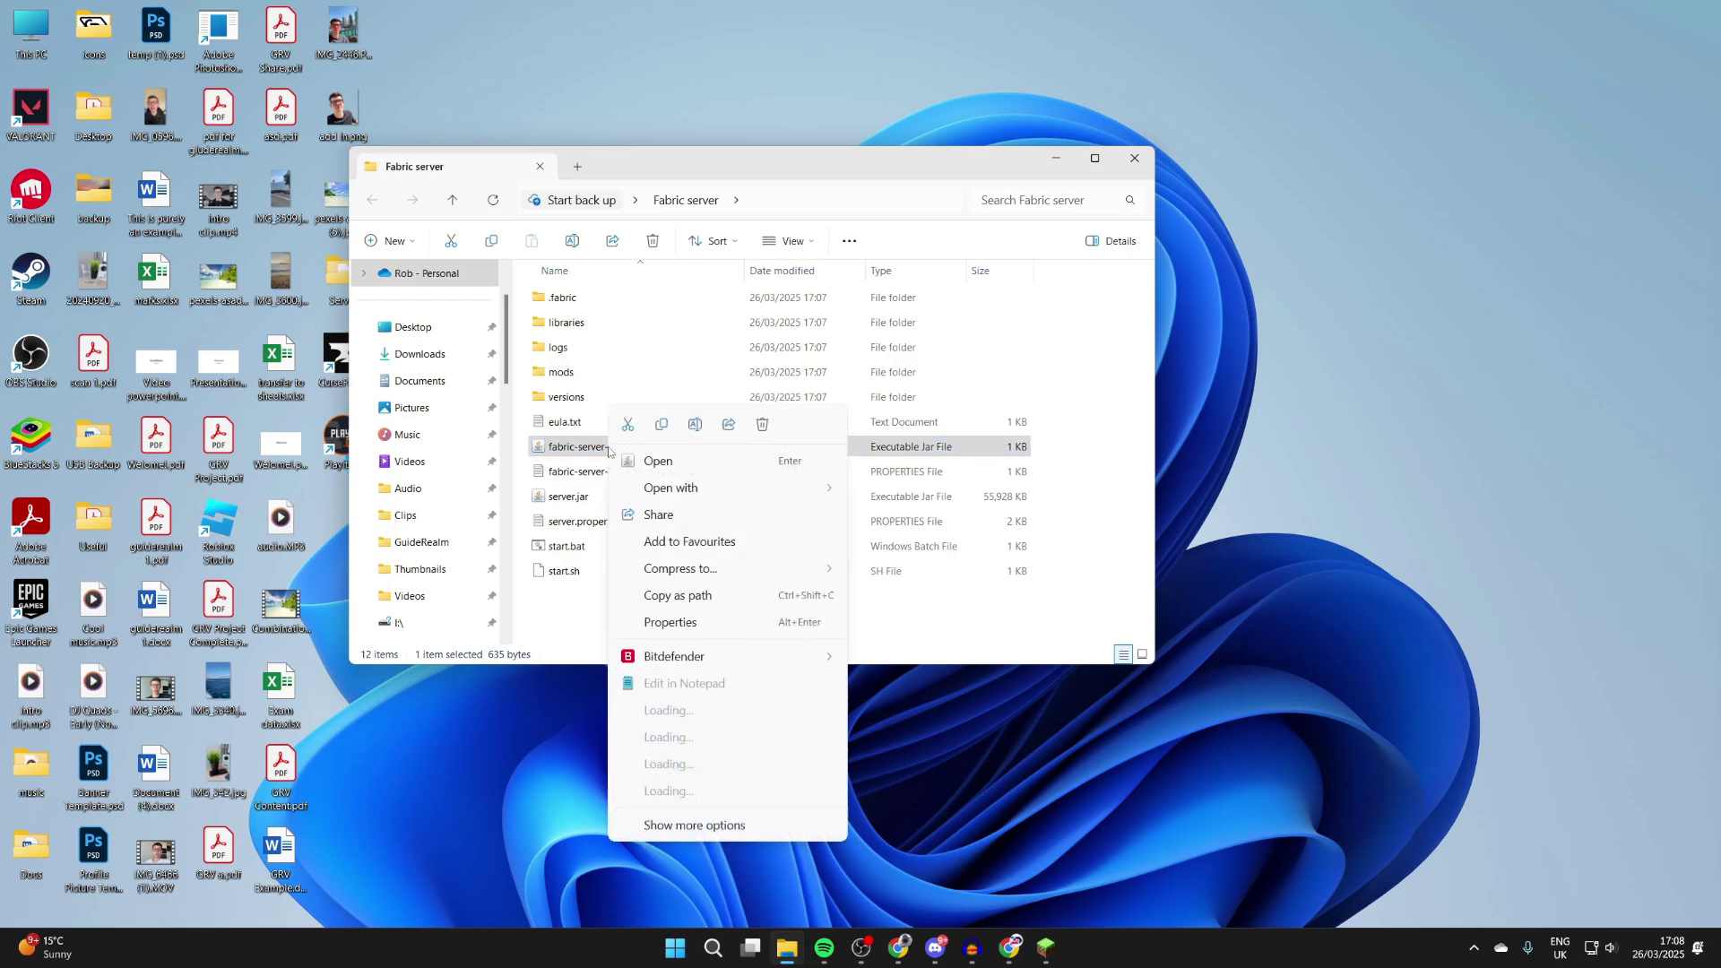
pyautogui.moveTo(696, 499)
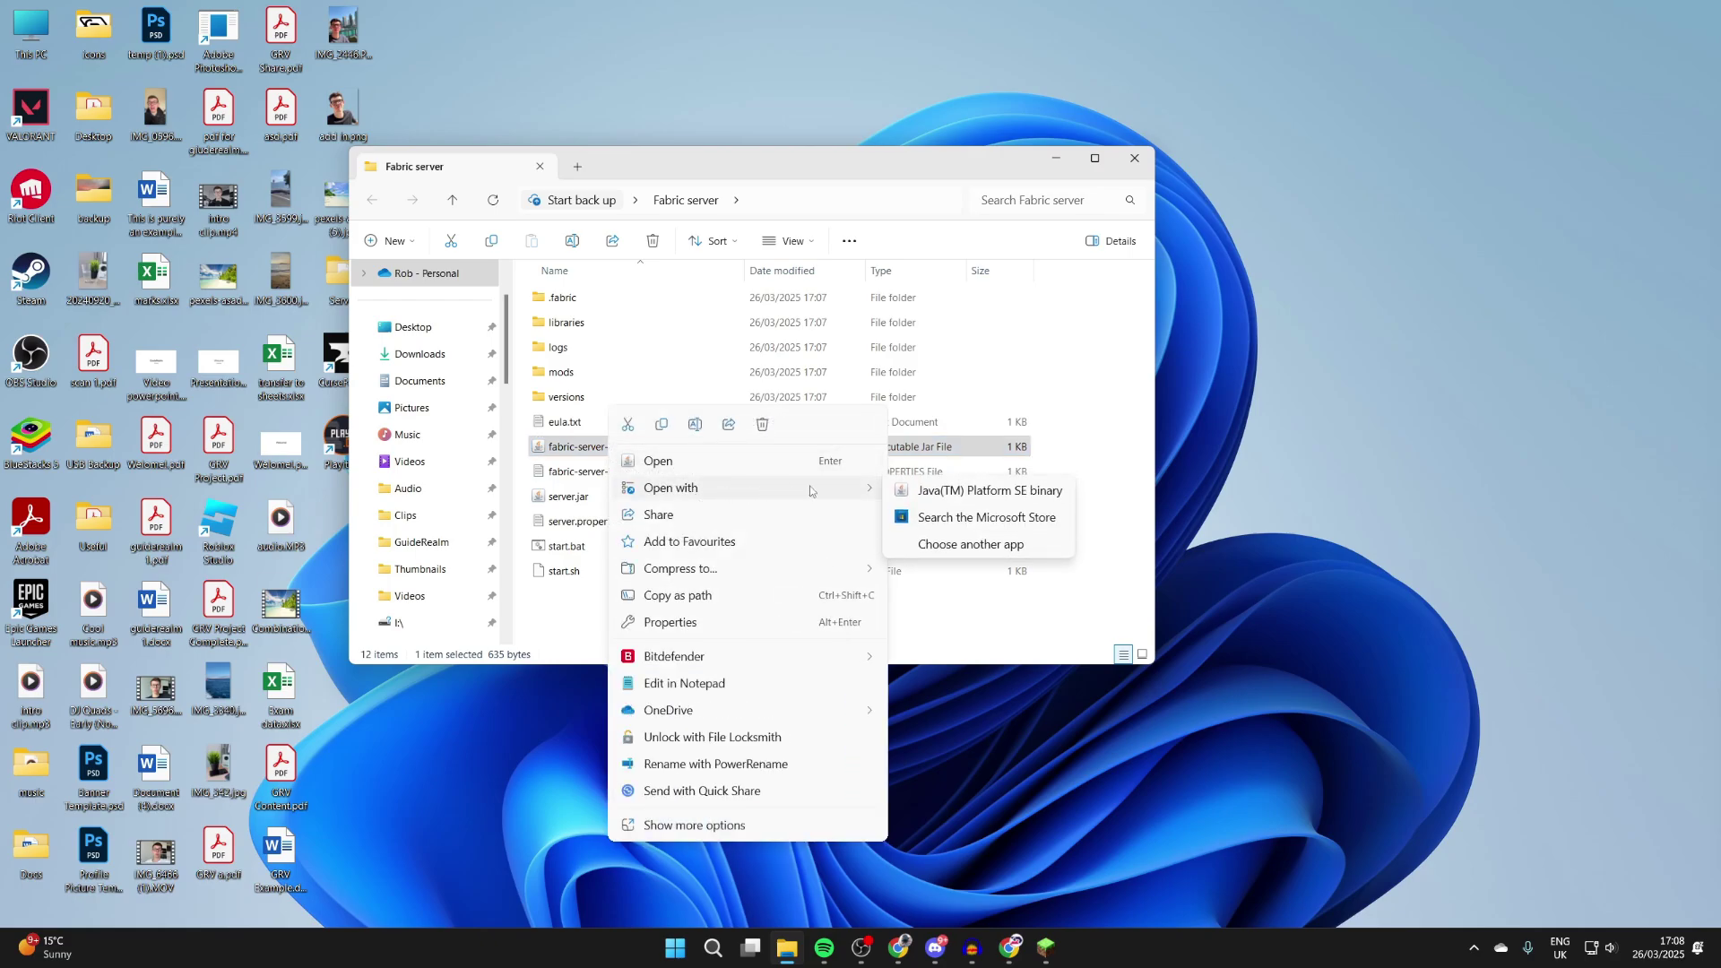
pyautogui.click(943, 627)
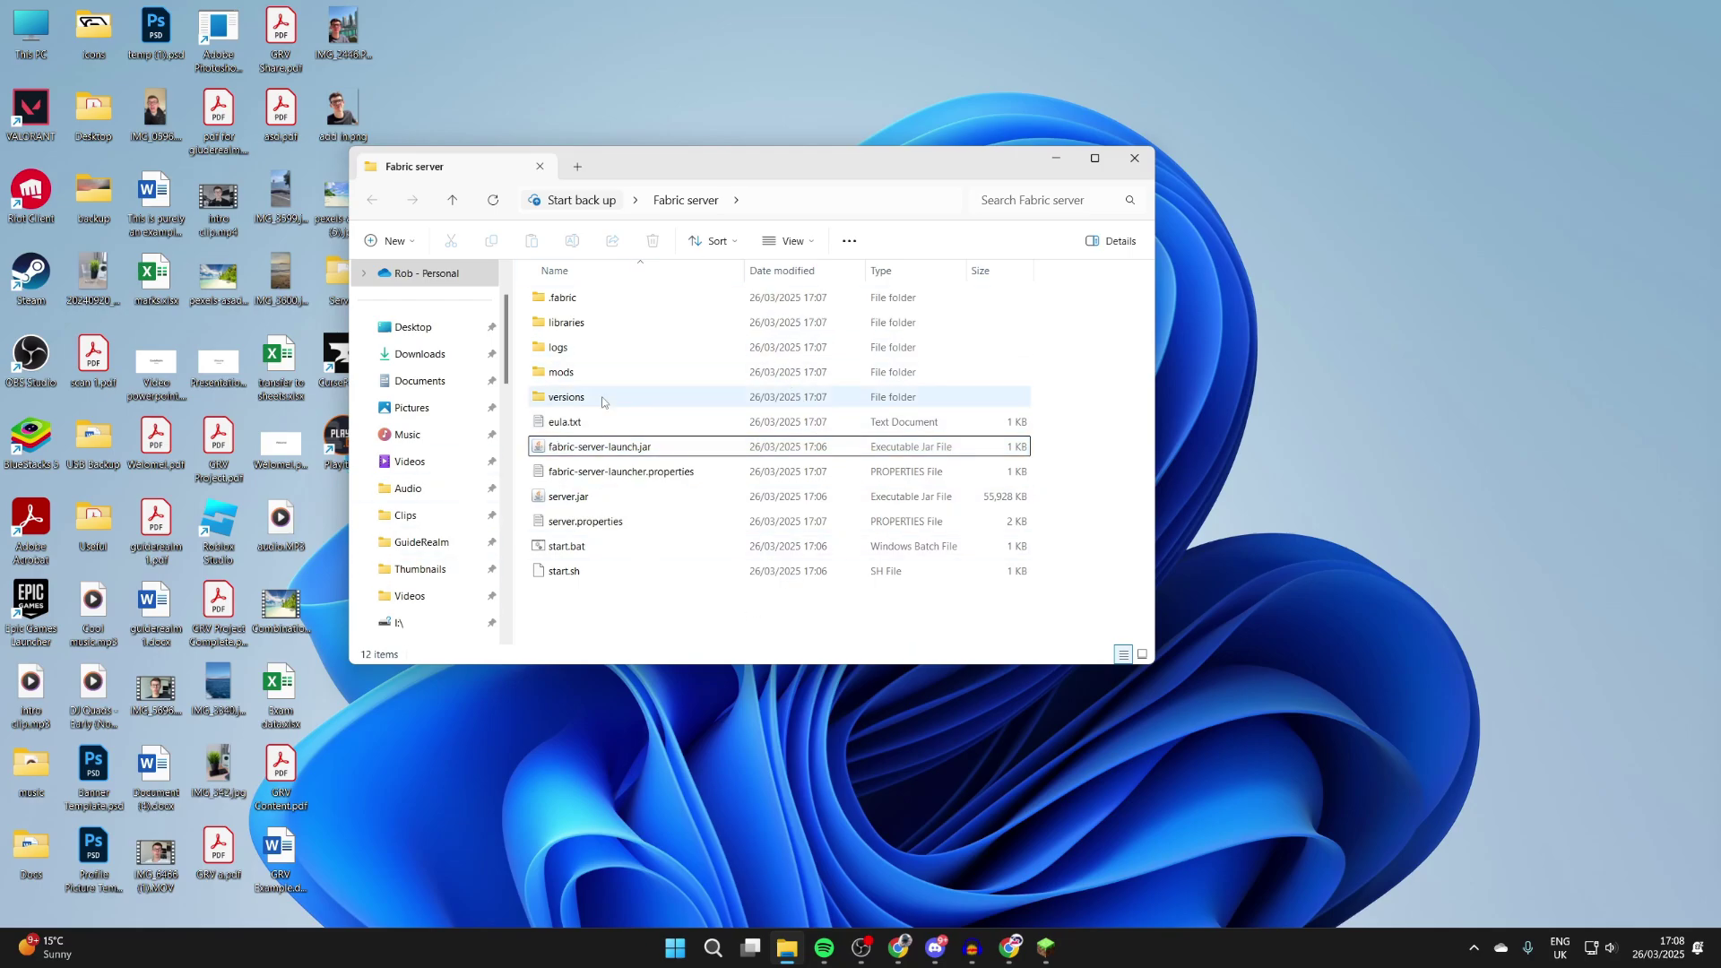
# Set eula=true in the Fabric server's eula.txt, save the file and minimise the editor.
pyautogui.doubleClick(642, 423)
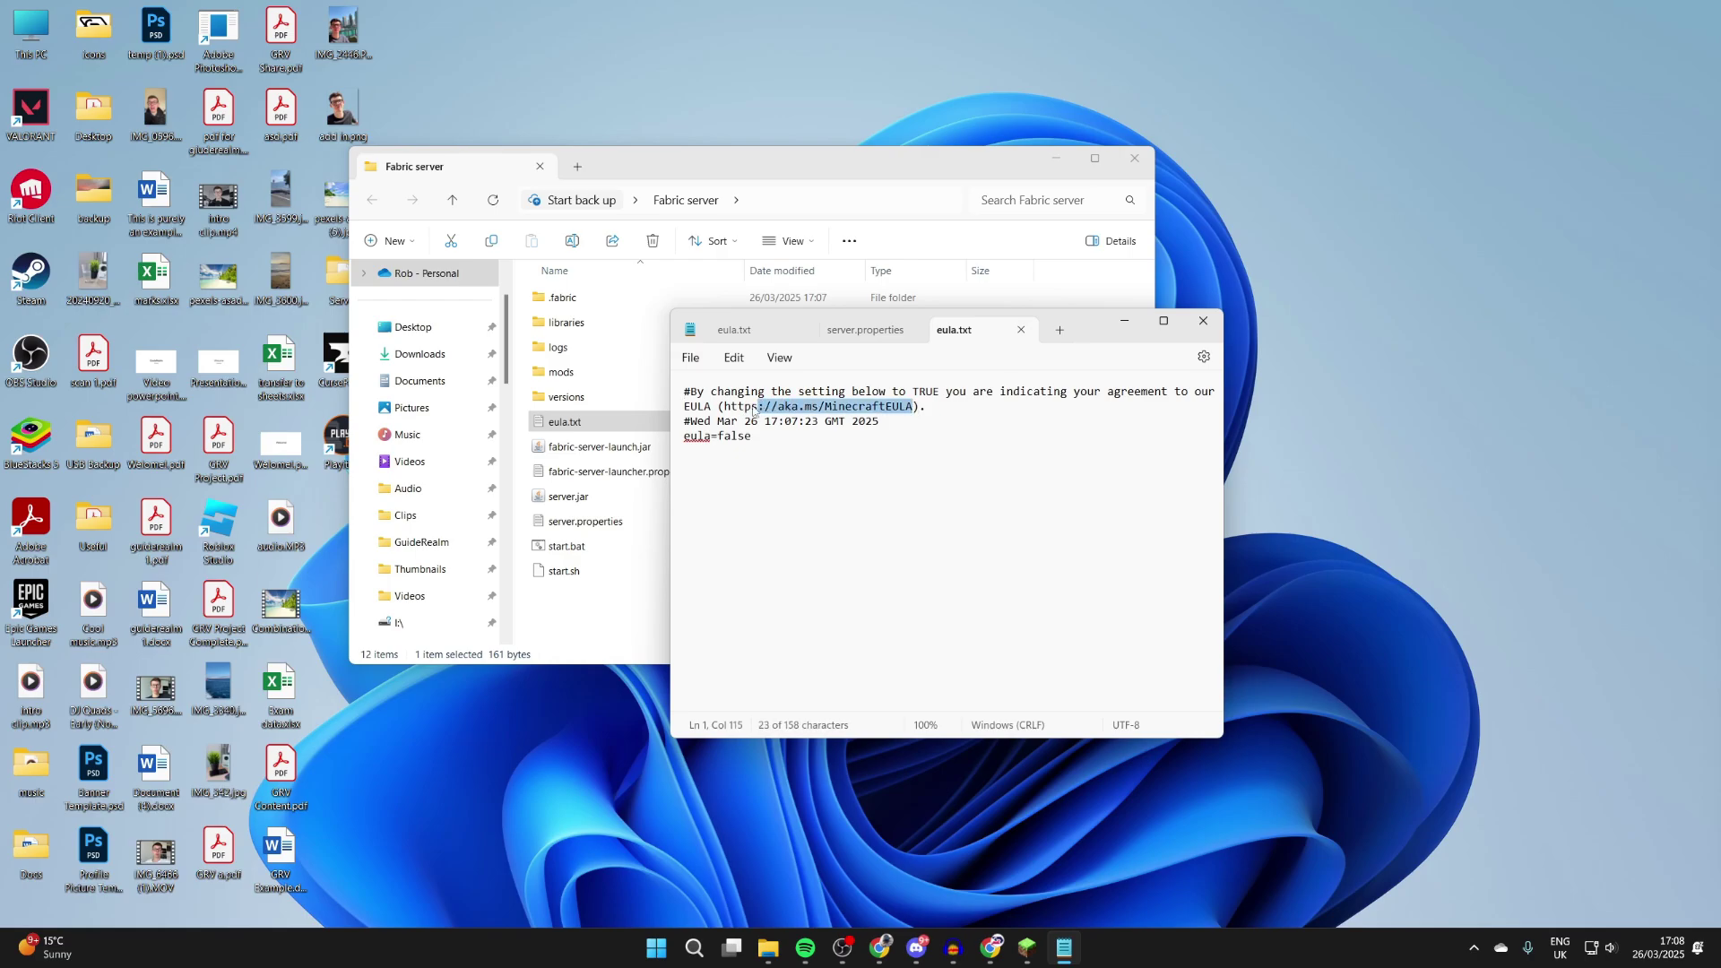
pyautogui.moveTo(723, 417); pyautogui.dragTo(727, 411)
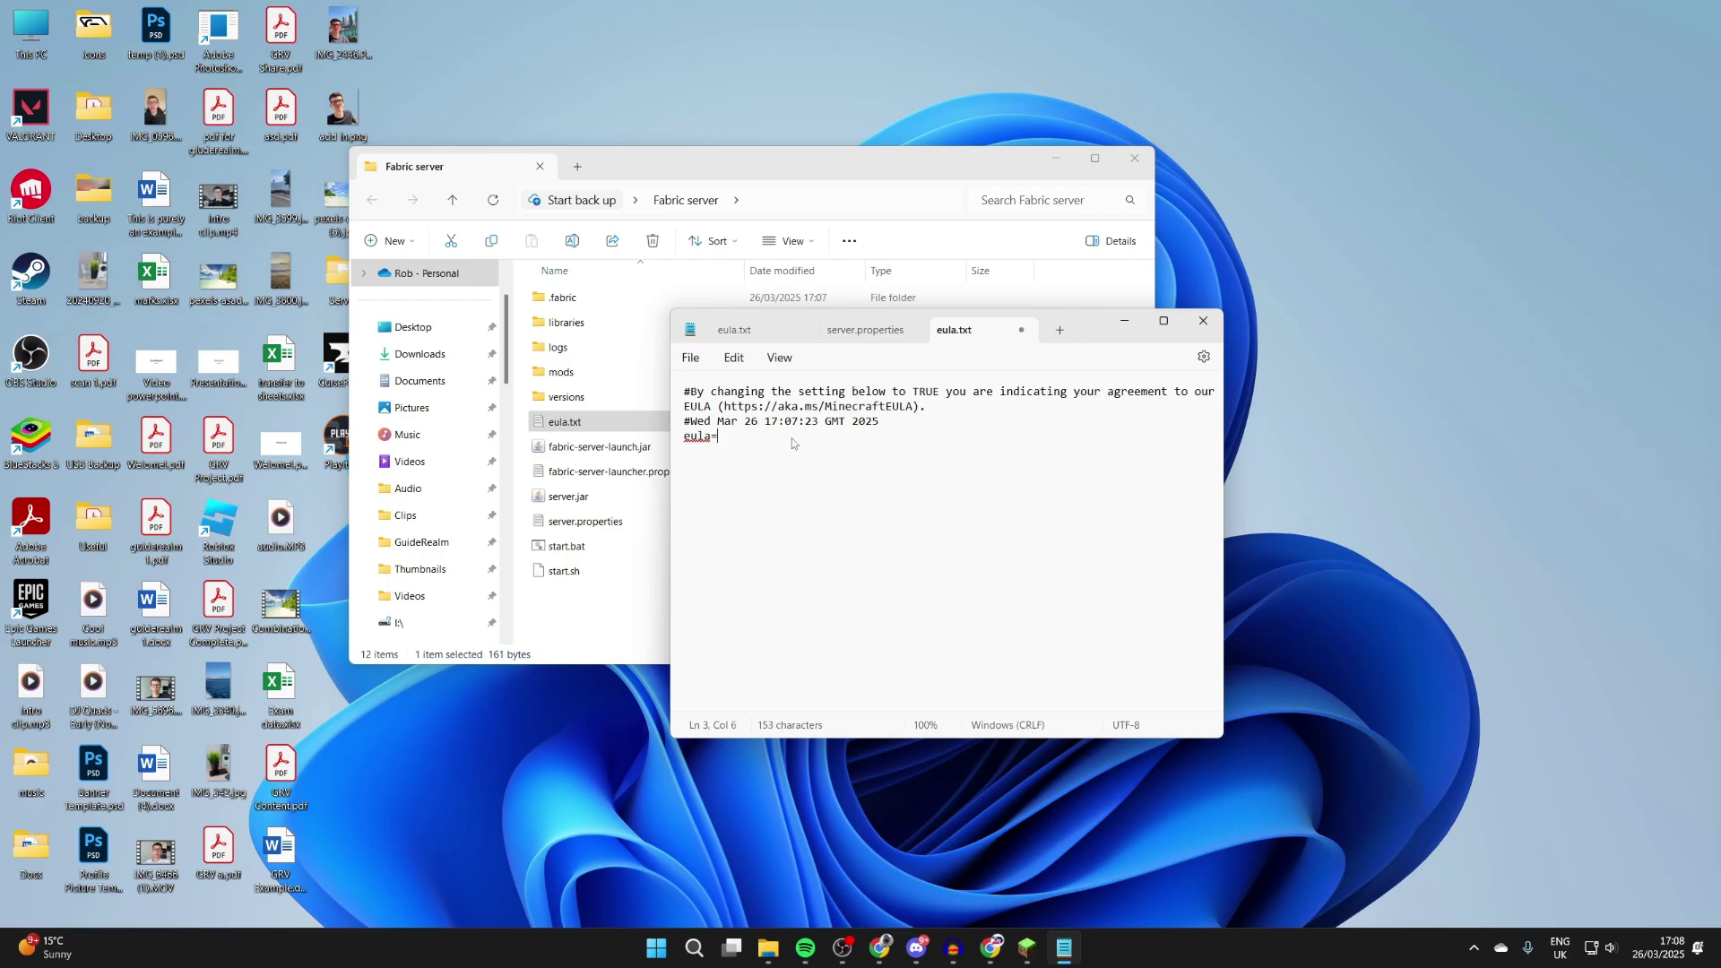
pyautogui.click(691, 358)
pyautogui.click(735, 470)
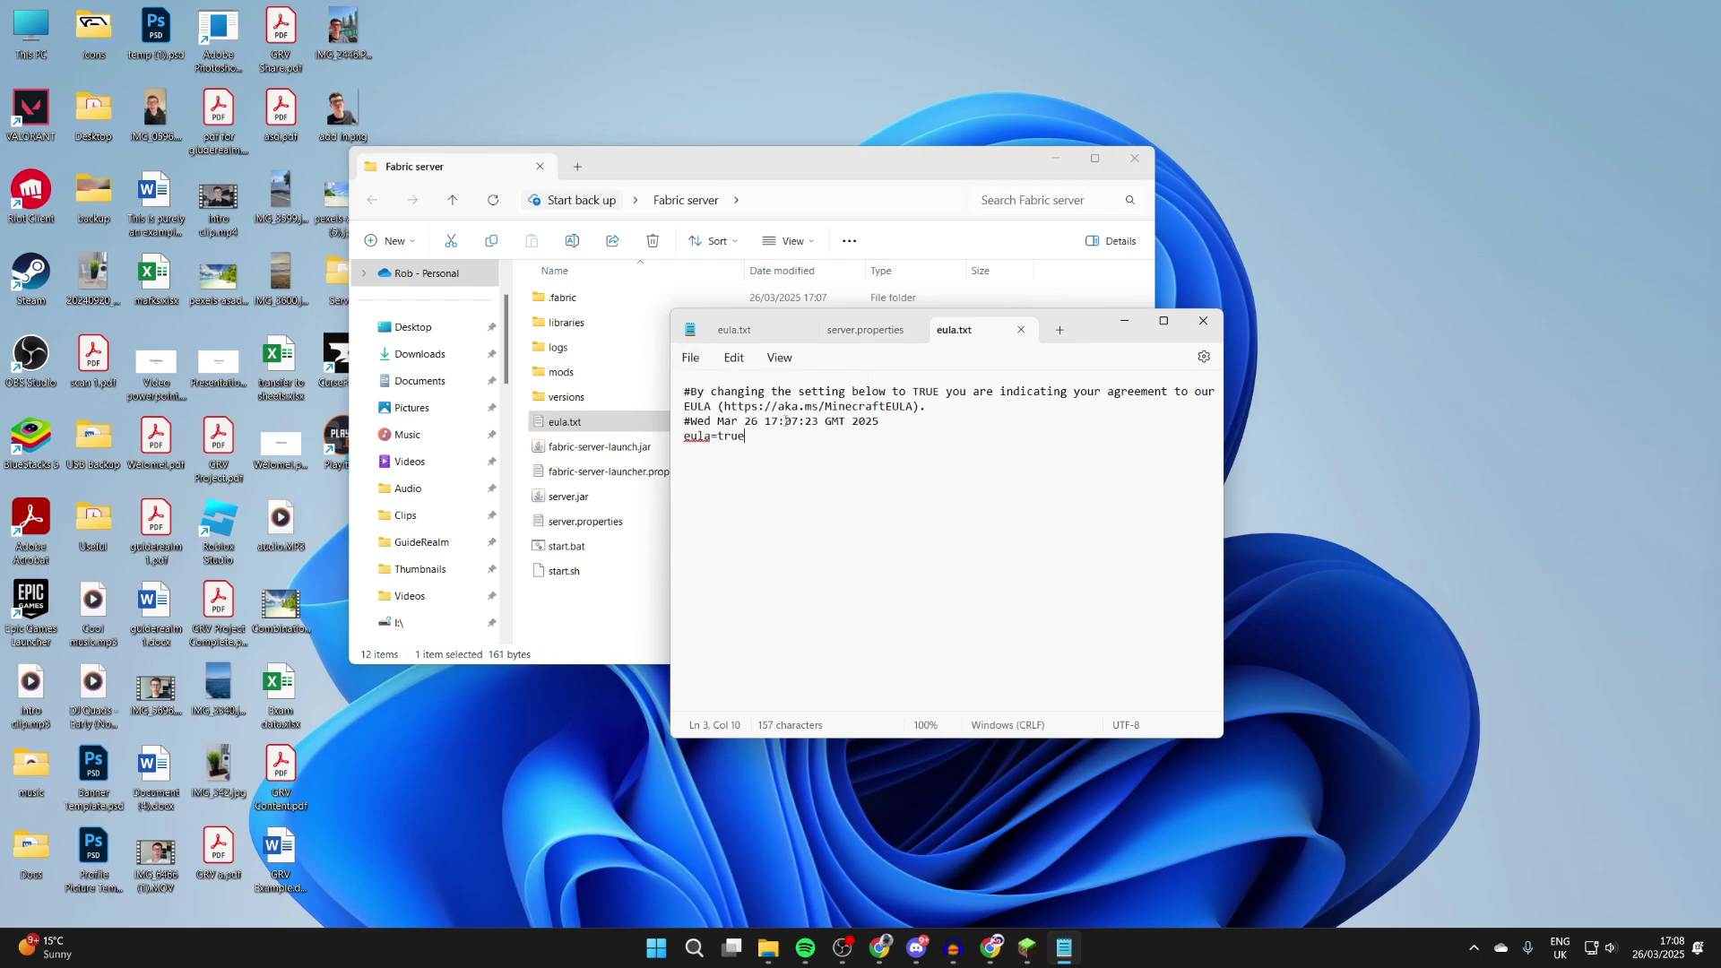
pyautogui.click(1124, 321)
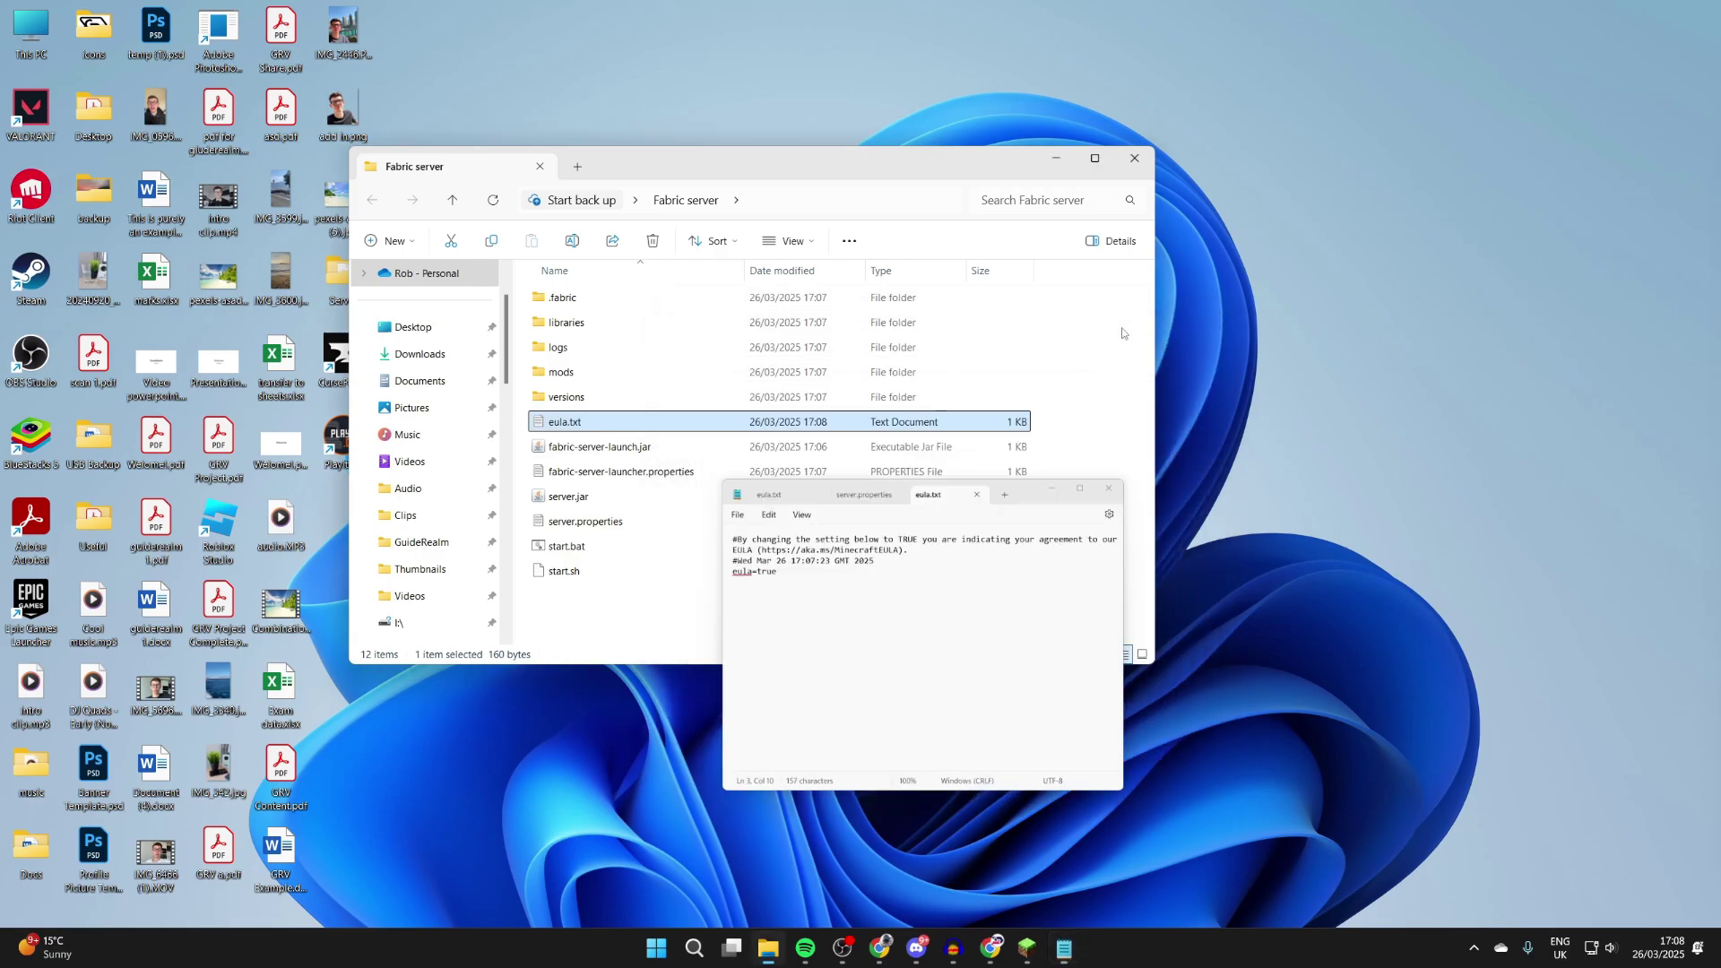
# Run fabric-server-launch.jar to create the world and remaining server files, and close the Minecraft server window once loading is done.
pyautogui.doubleClick(648, 448)
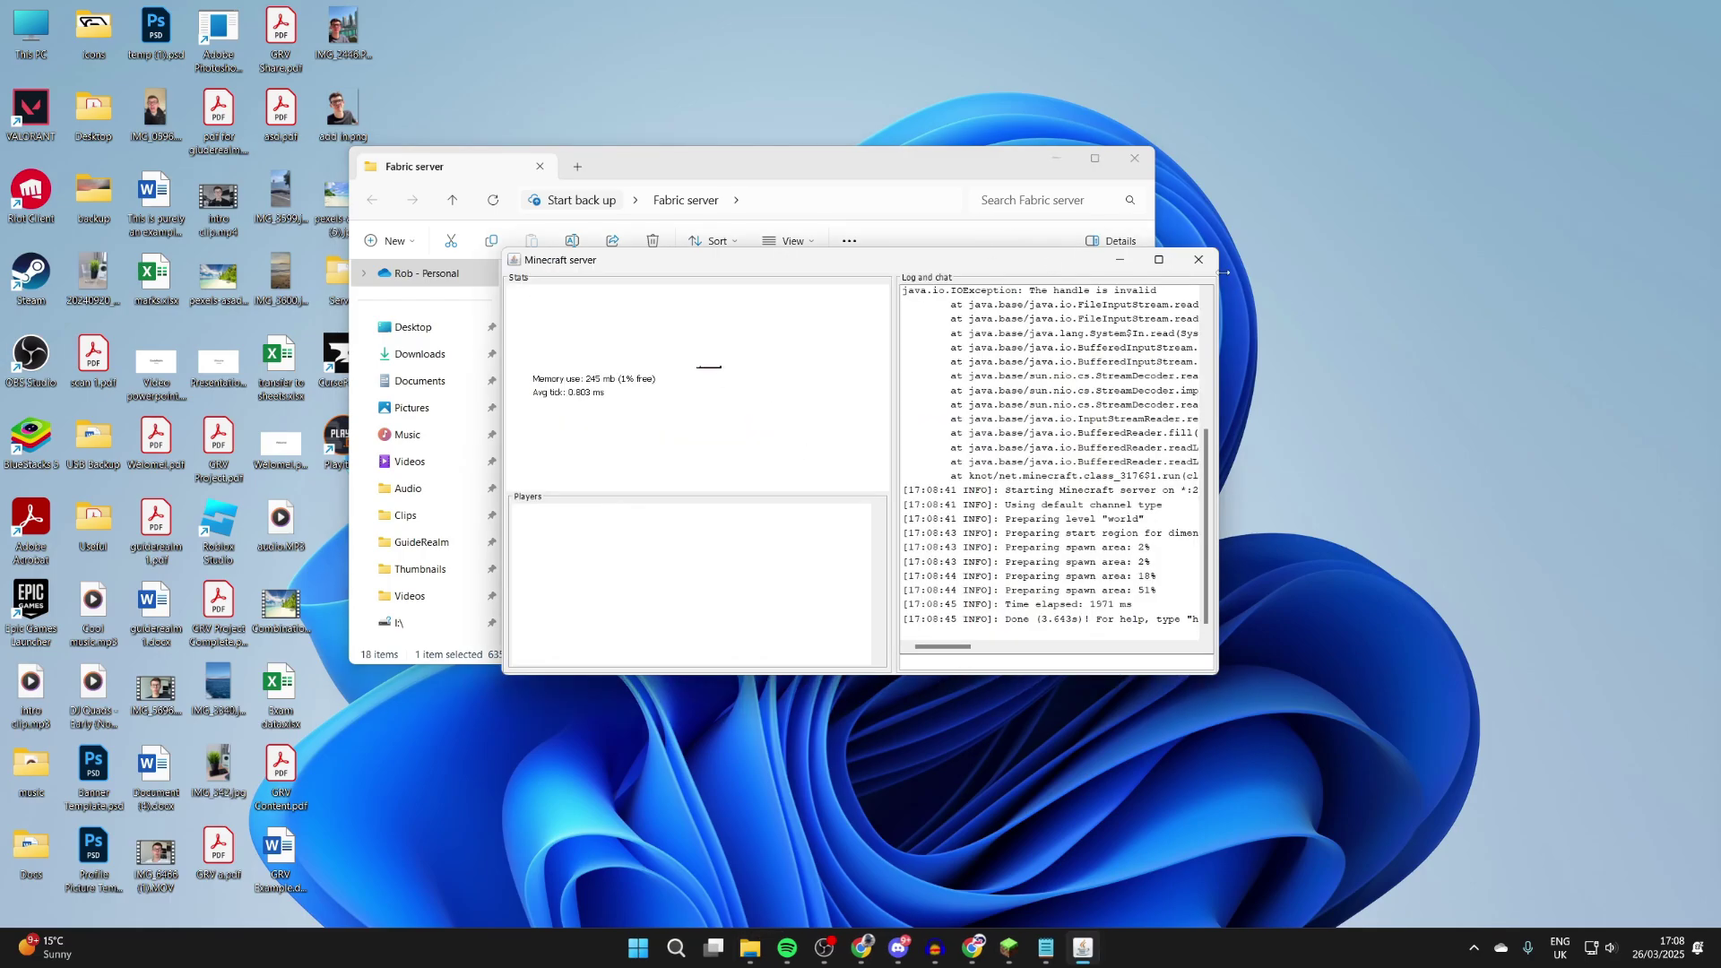
pyautogui.click(1198, 260)
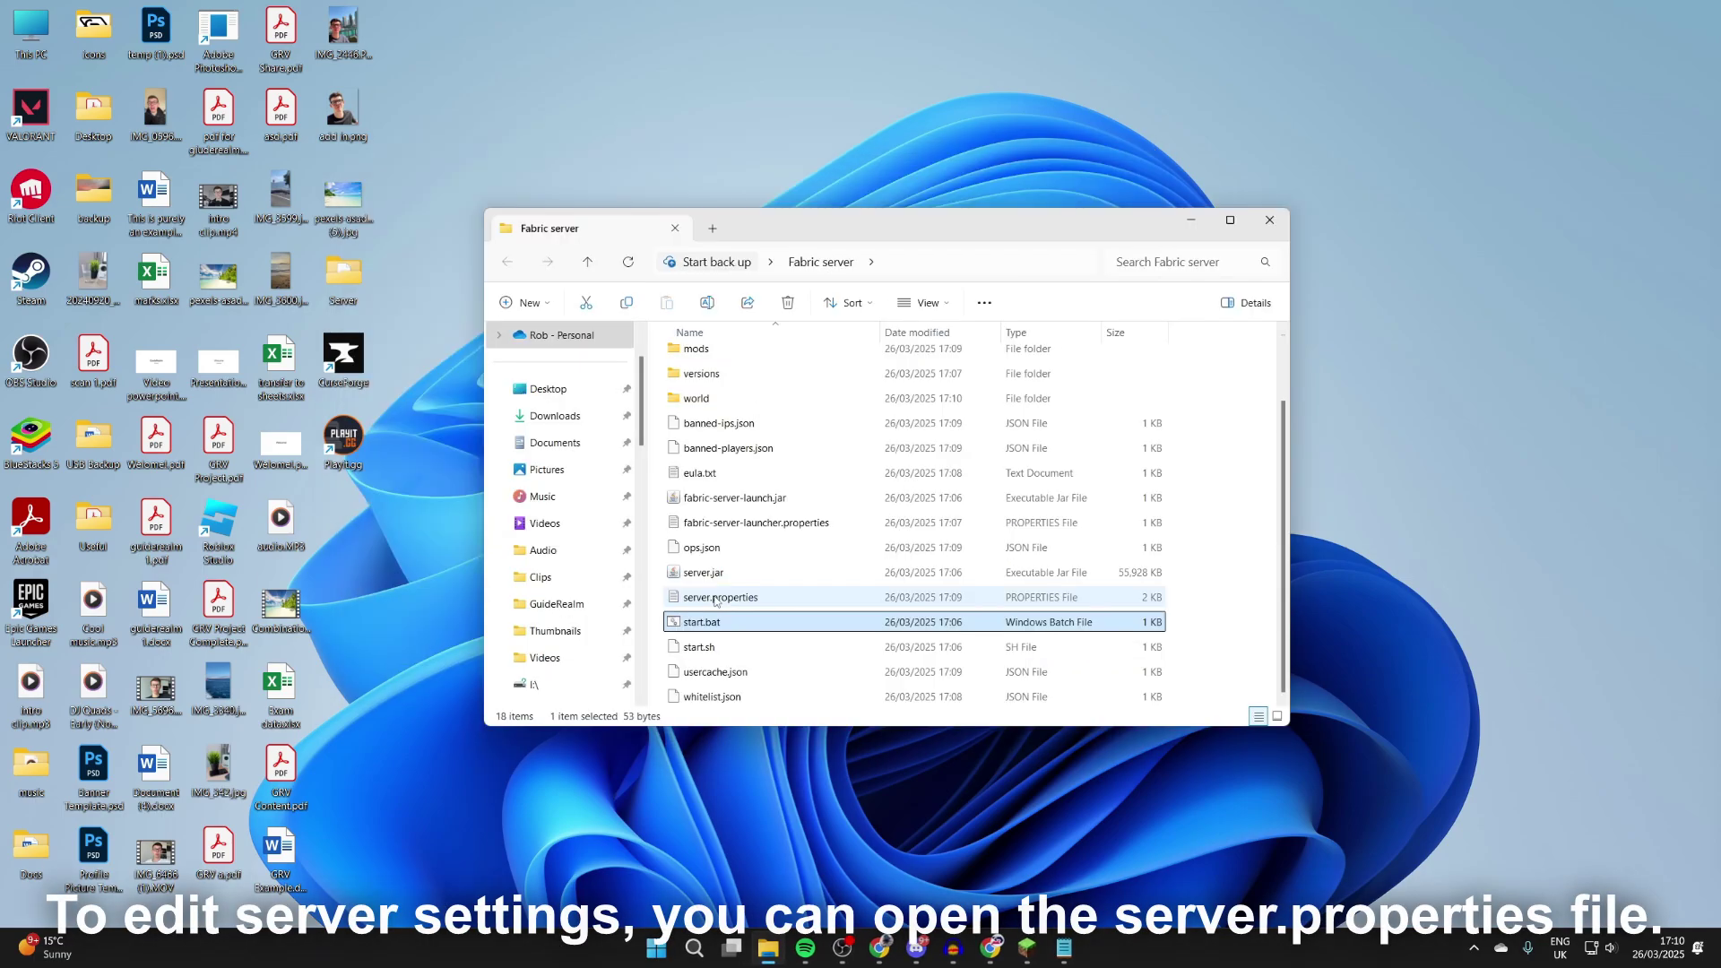
# Open server.properties from the Fabric server folder and look through the available server settings.
pyautogui.click(717, 597)
pyautogui.doubleClick(716, 597)
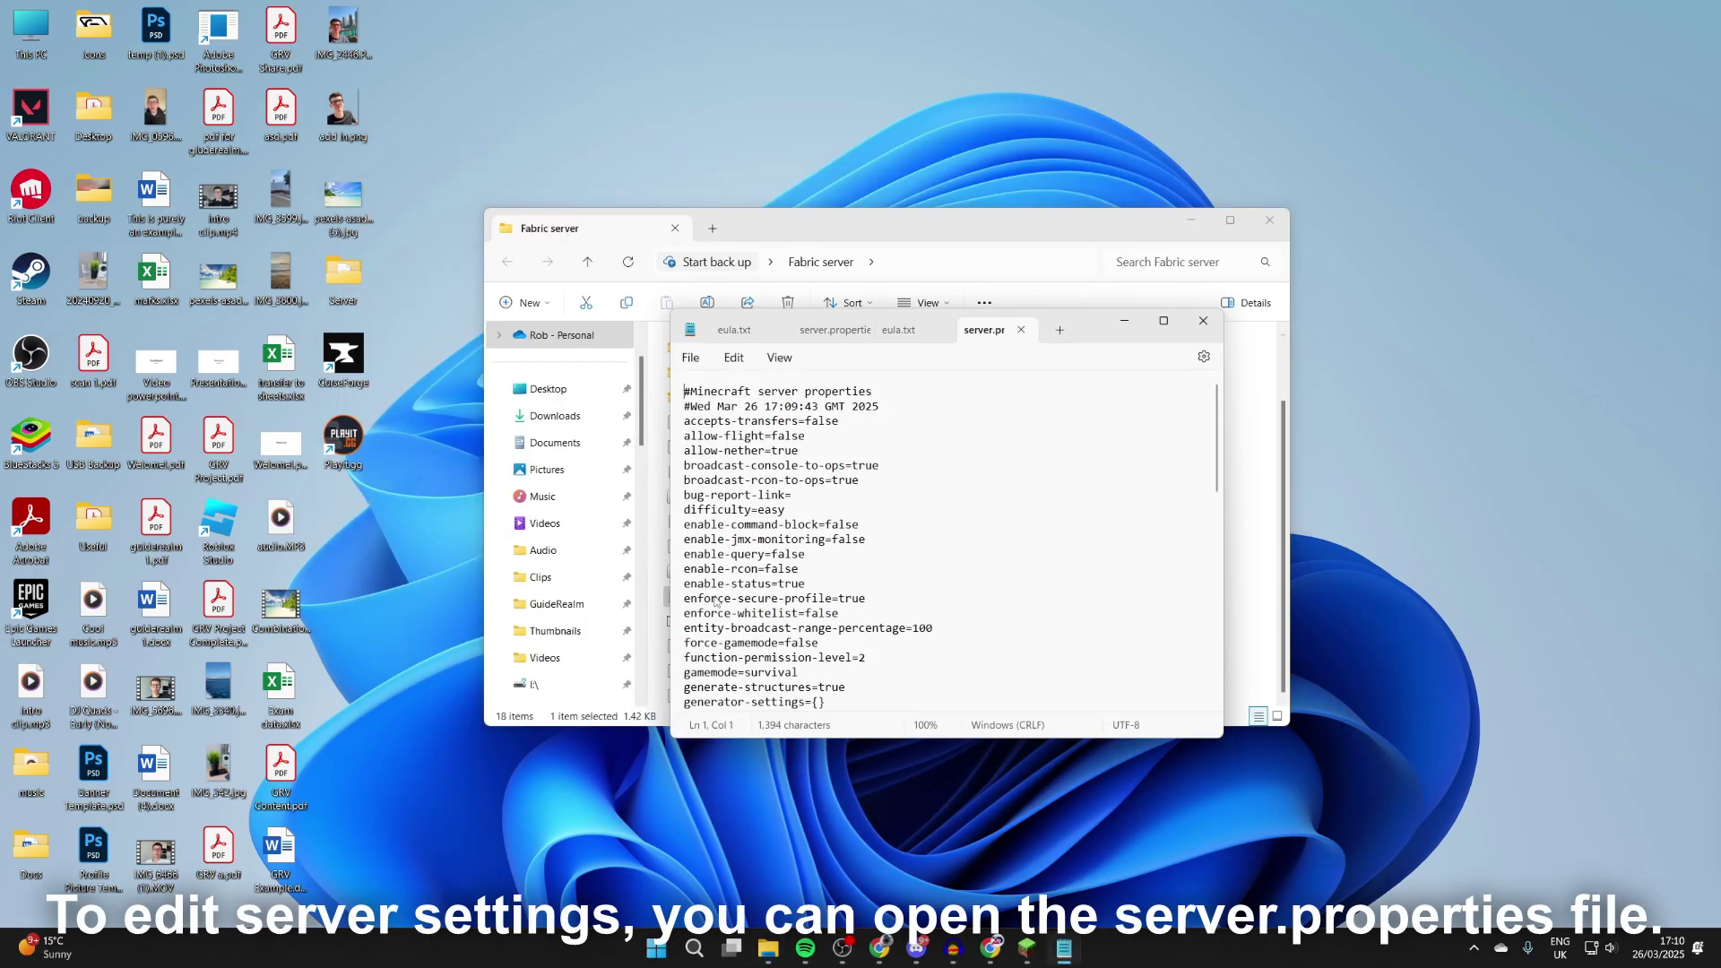
pyautogui.scroll(-10, 793, 532)
pyautogui.scroll(10, 896, 448)
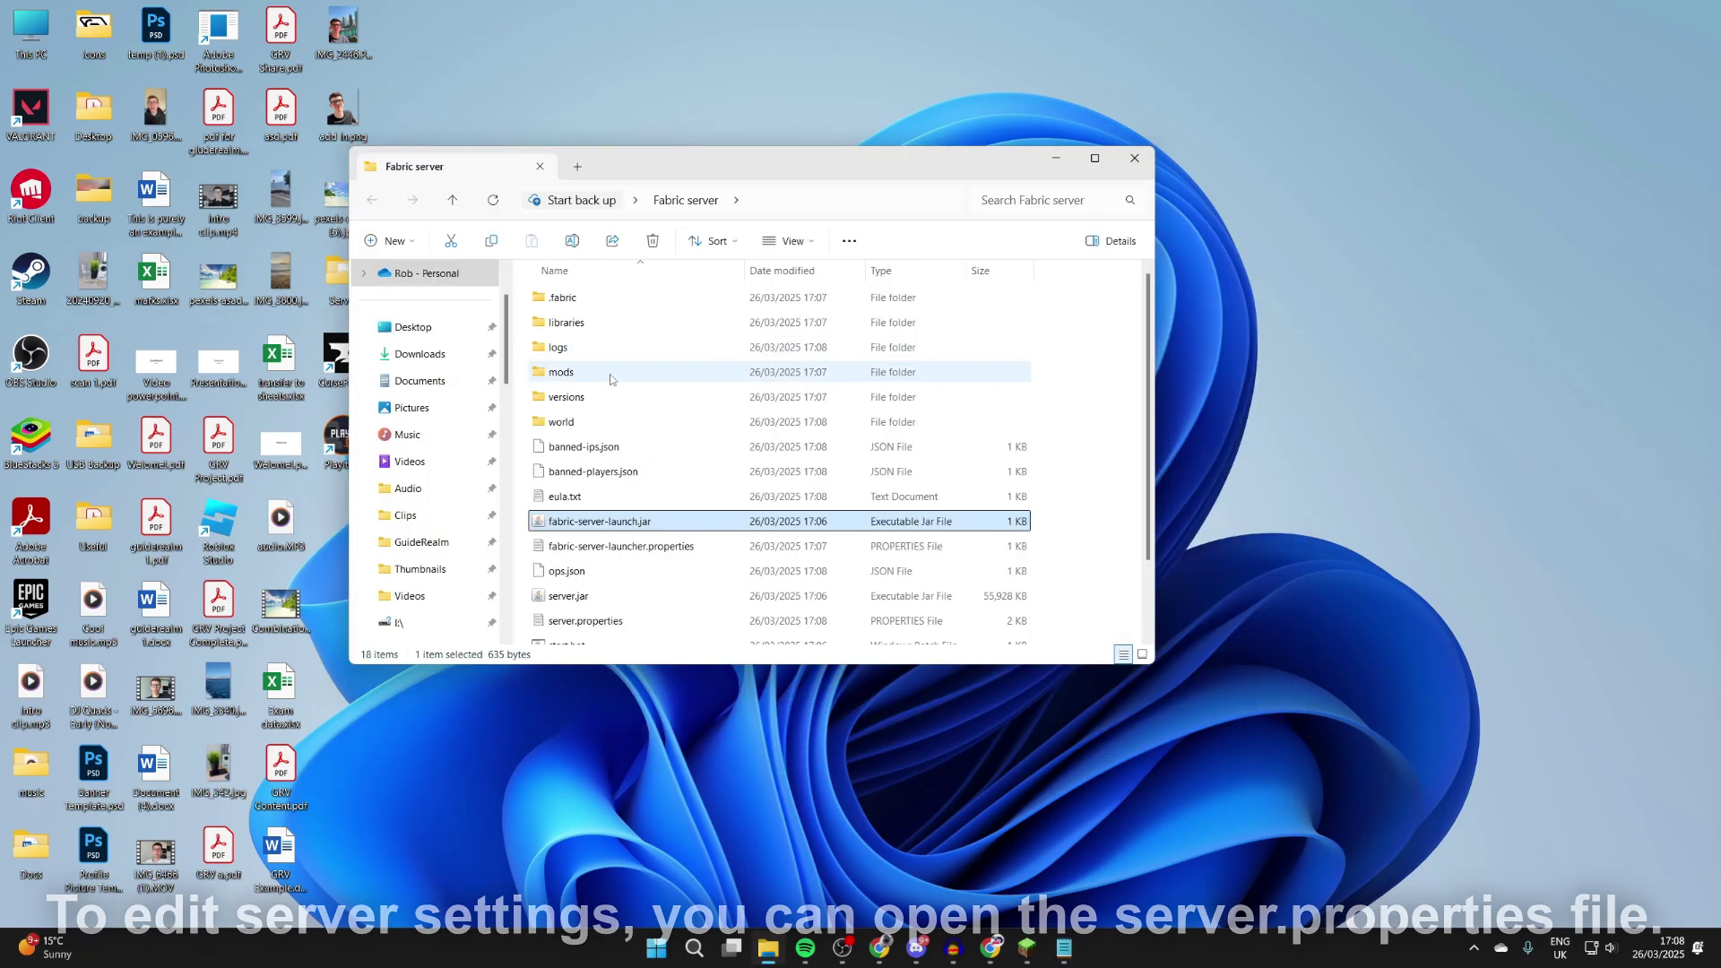
# Move fabric-api-0.119.5+1.21.5.jar from Downloads into the Fabric server's mods folder and close both folder windows.
pyautogui.doubleClick(612, 375)
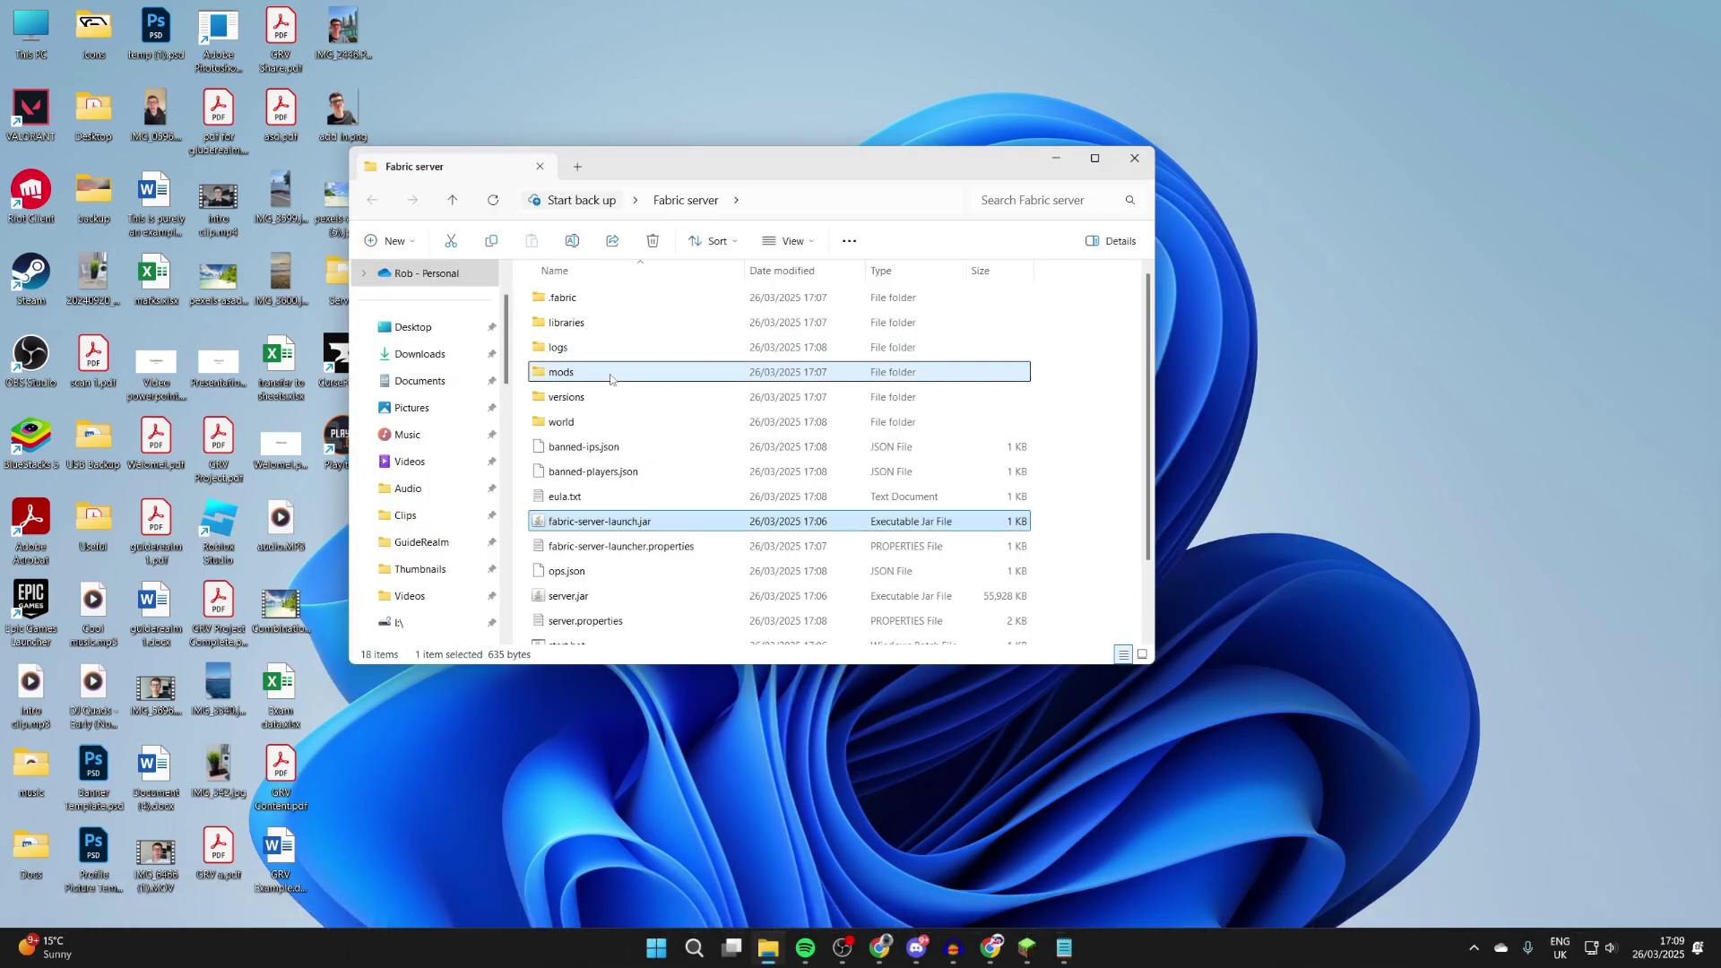
pyautogui.rightClick(769, 948)
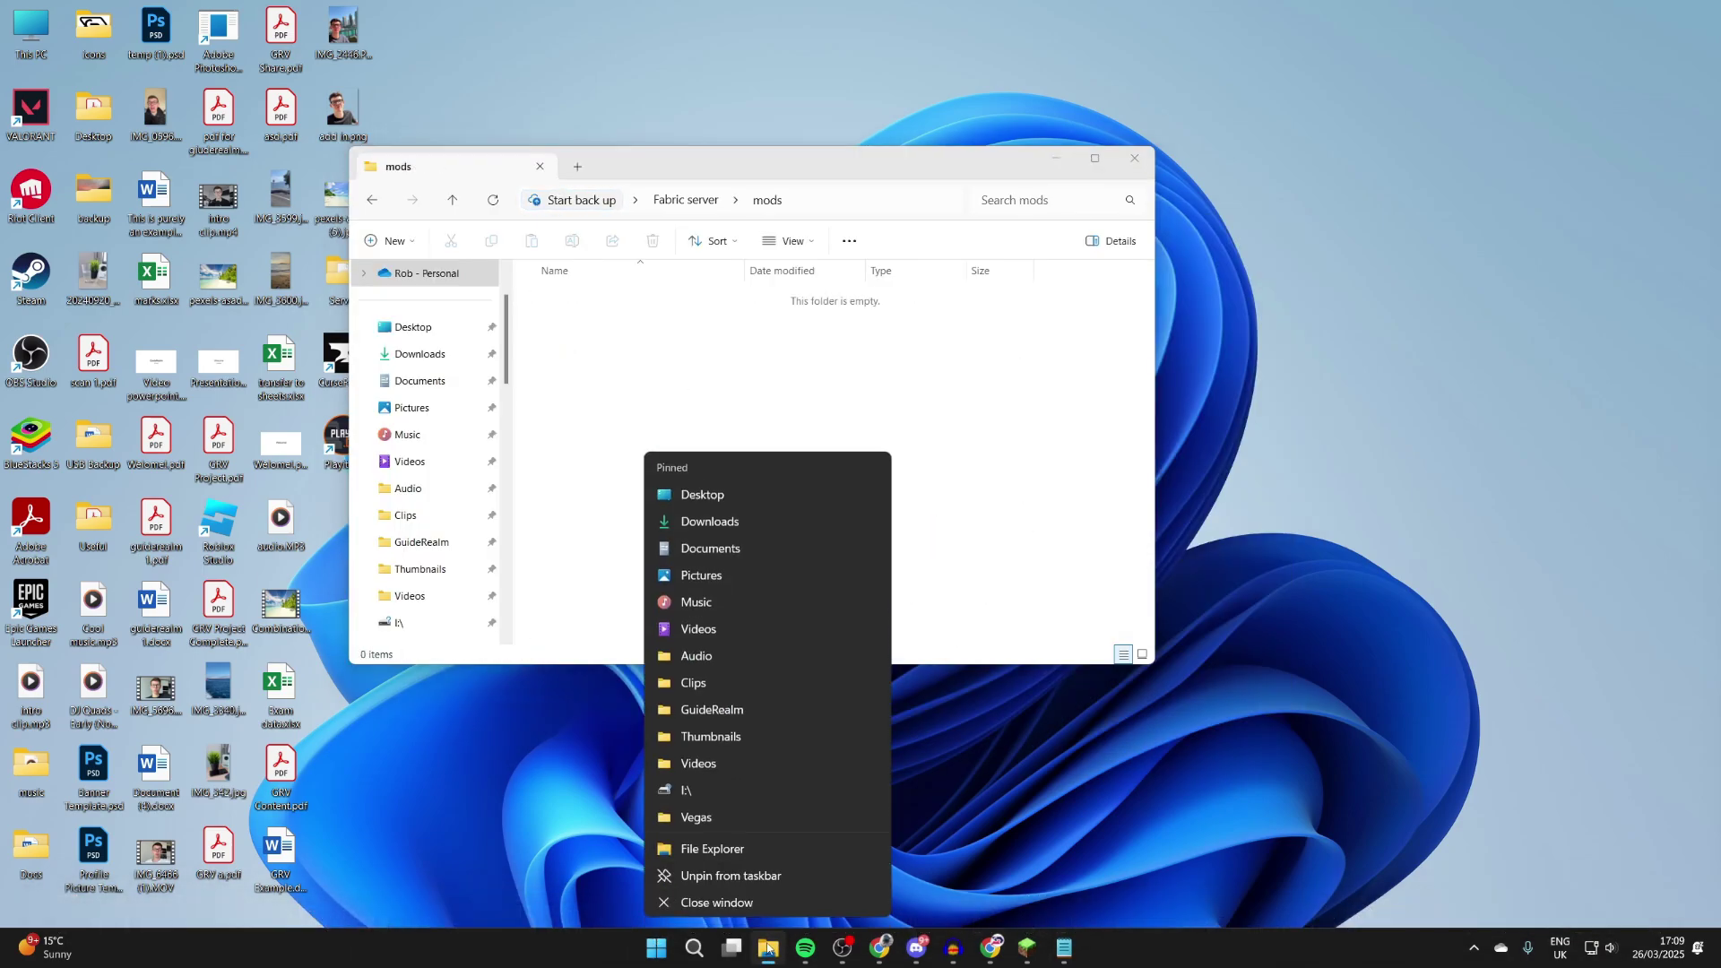
pyautogui.click(748, 535)
pyautogui.moveTo(724, 187); pyautogui.dragTo(1153, 456)
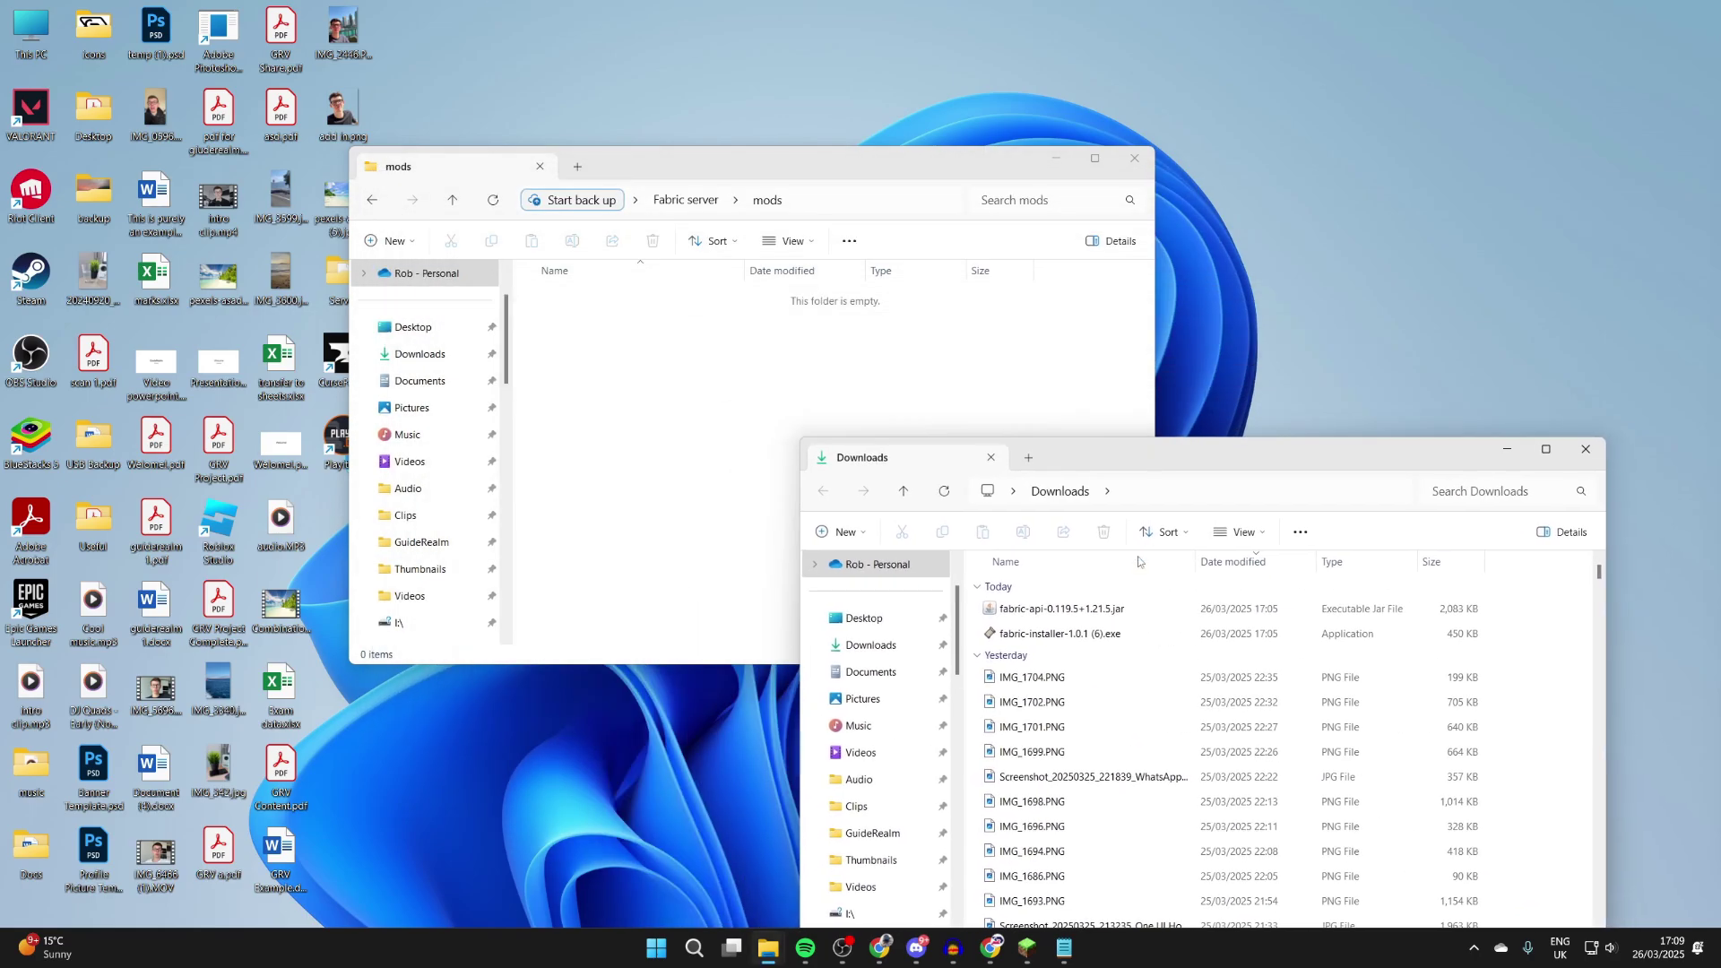
pyautogui.click(1108, 615)
pyautogui.moveTo(1023, 587); pyautogui.dragTo(692, 389)
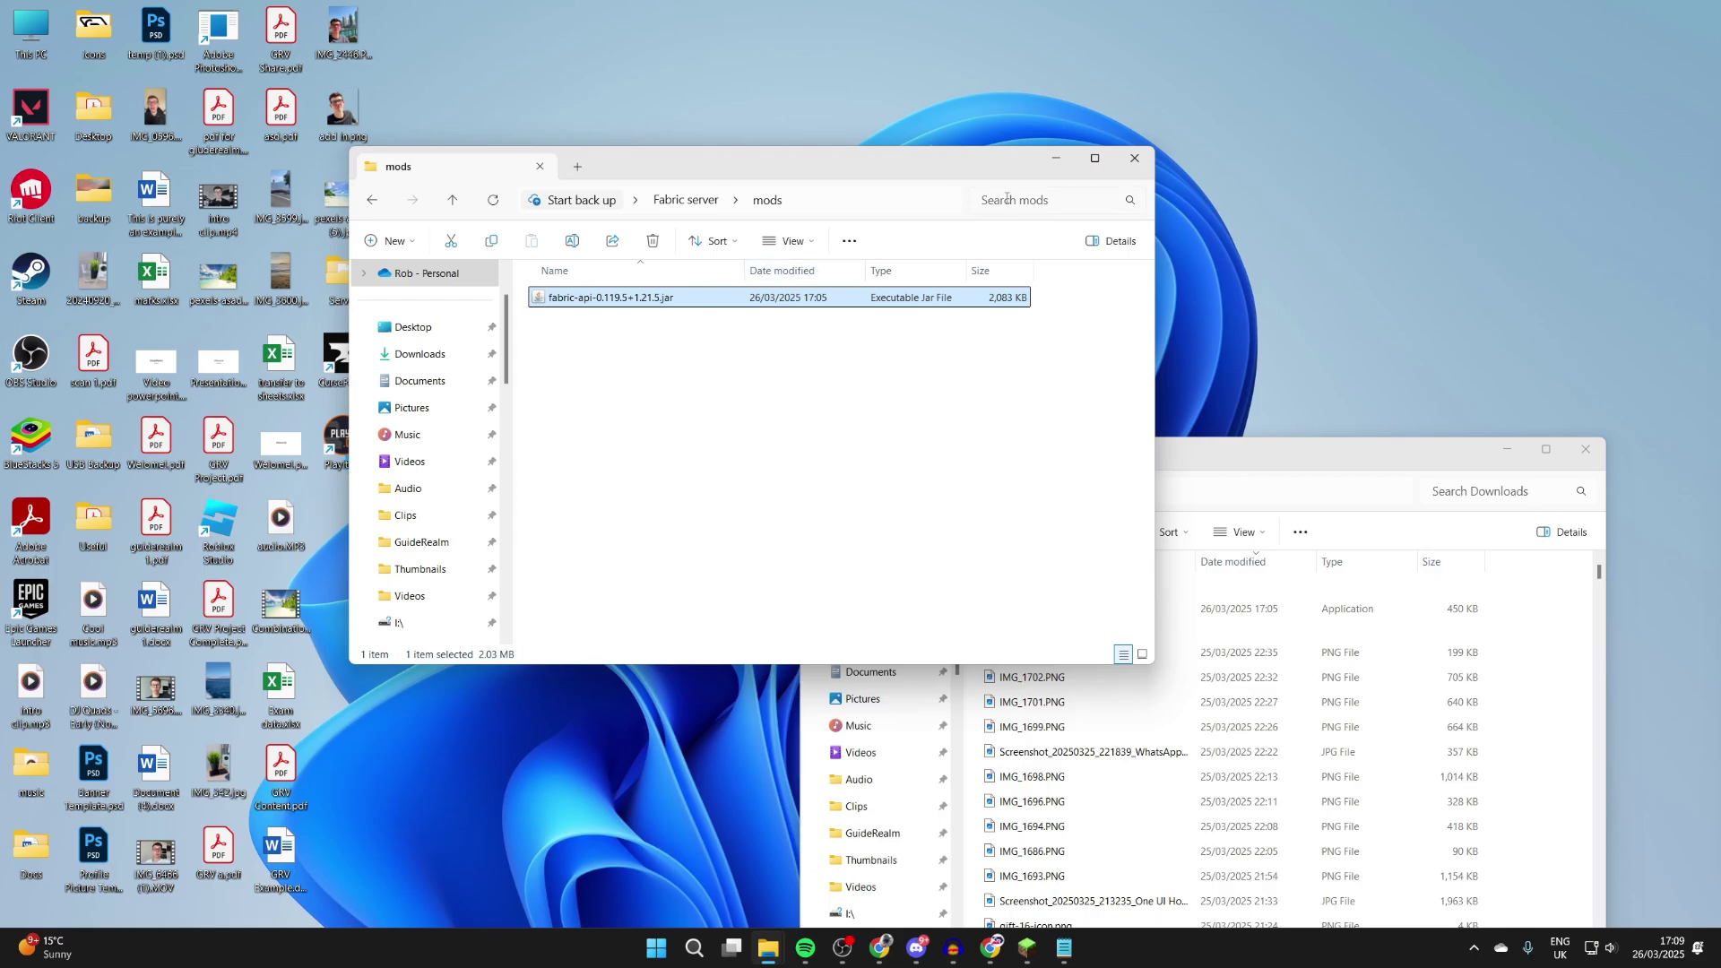
pyautogui.click(1116, 166)
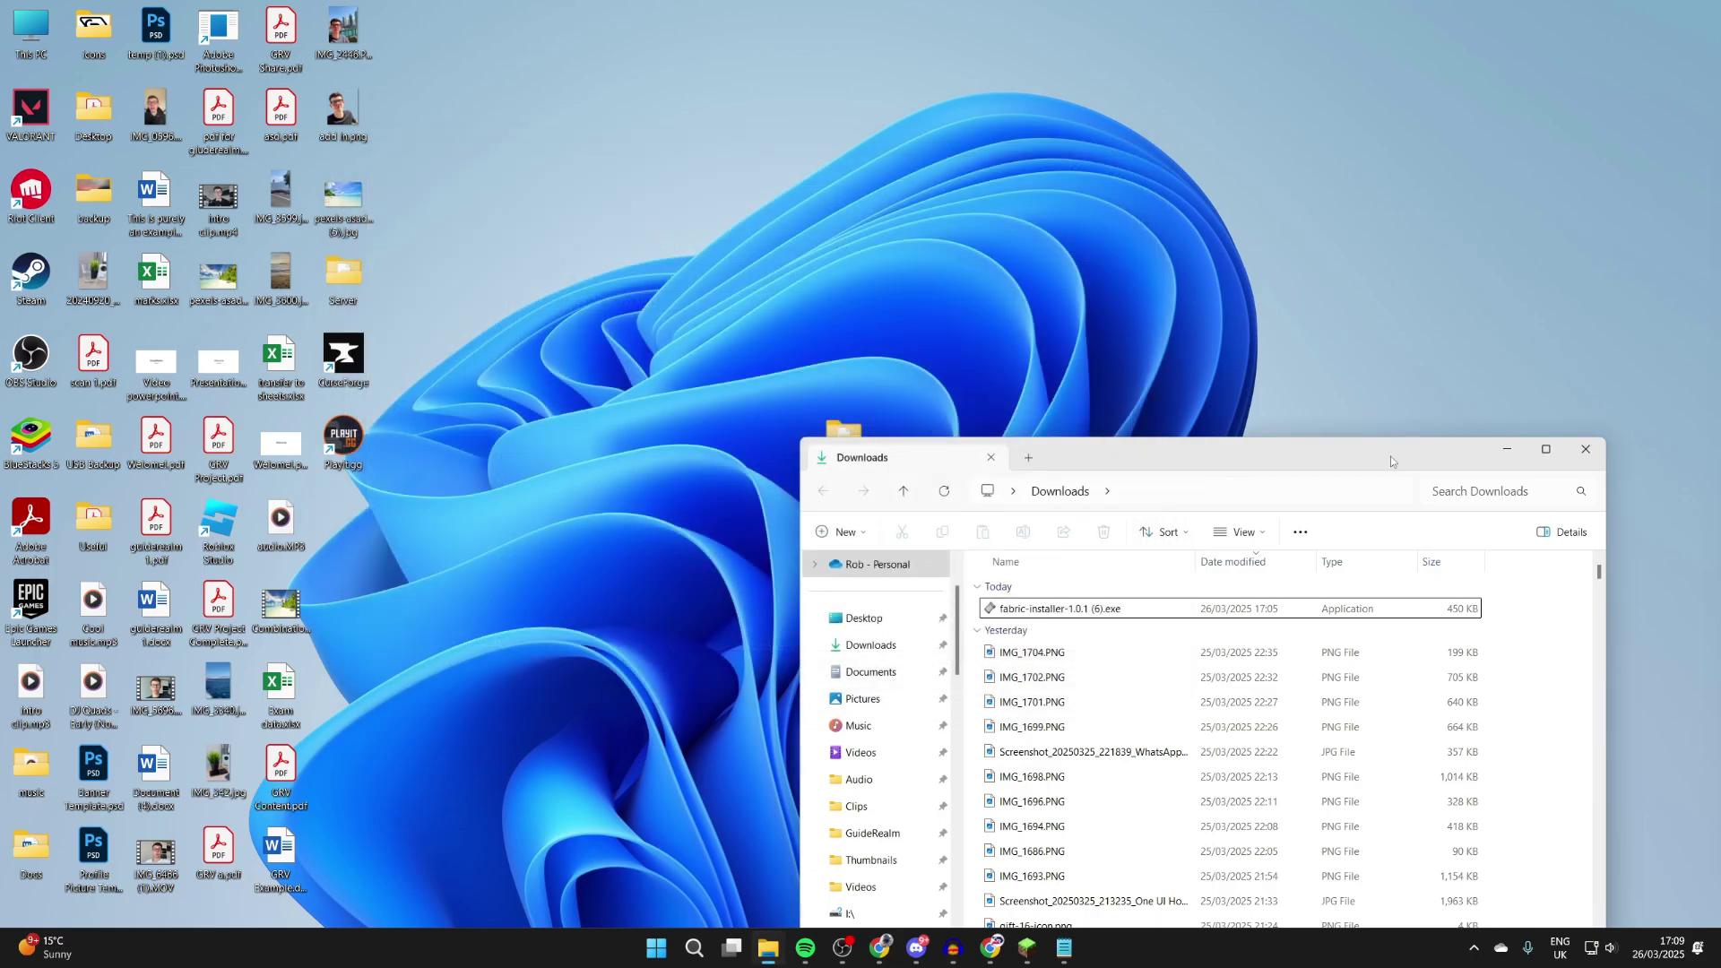
pyautogui.moveTo(1390, 461); pyautogui.dragTo(1078, 229)
pyautogui.click(1266, 215)
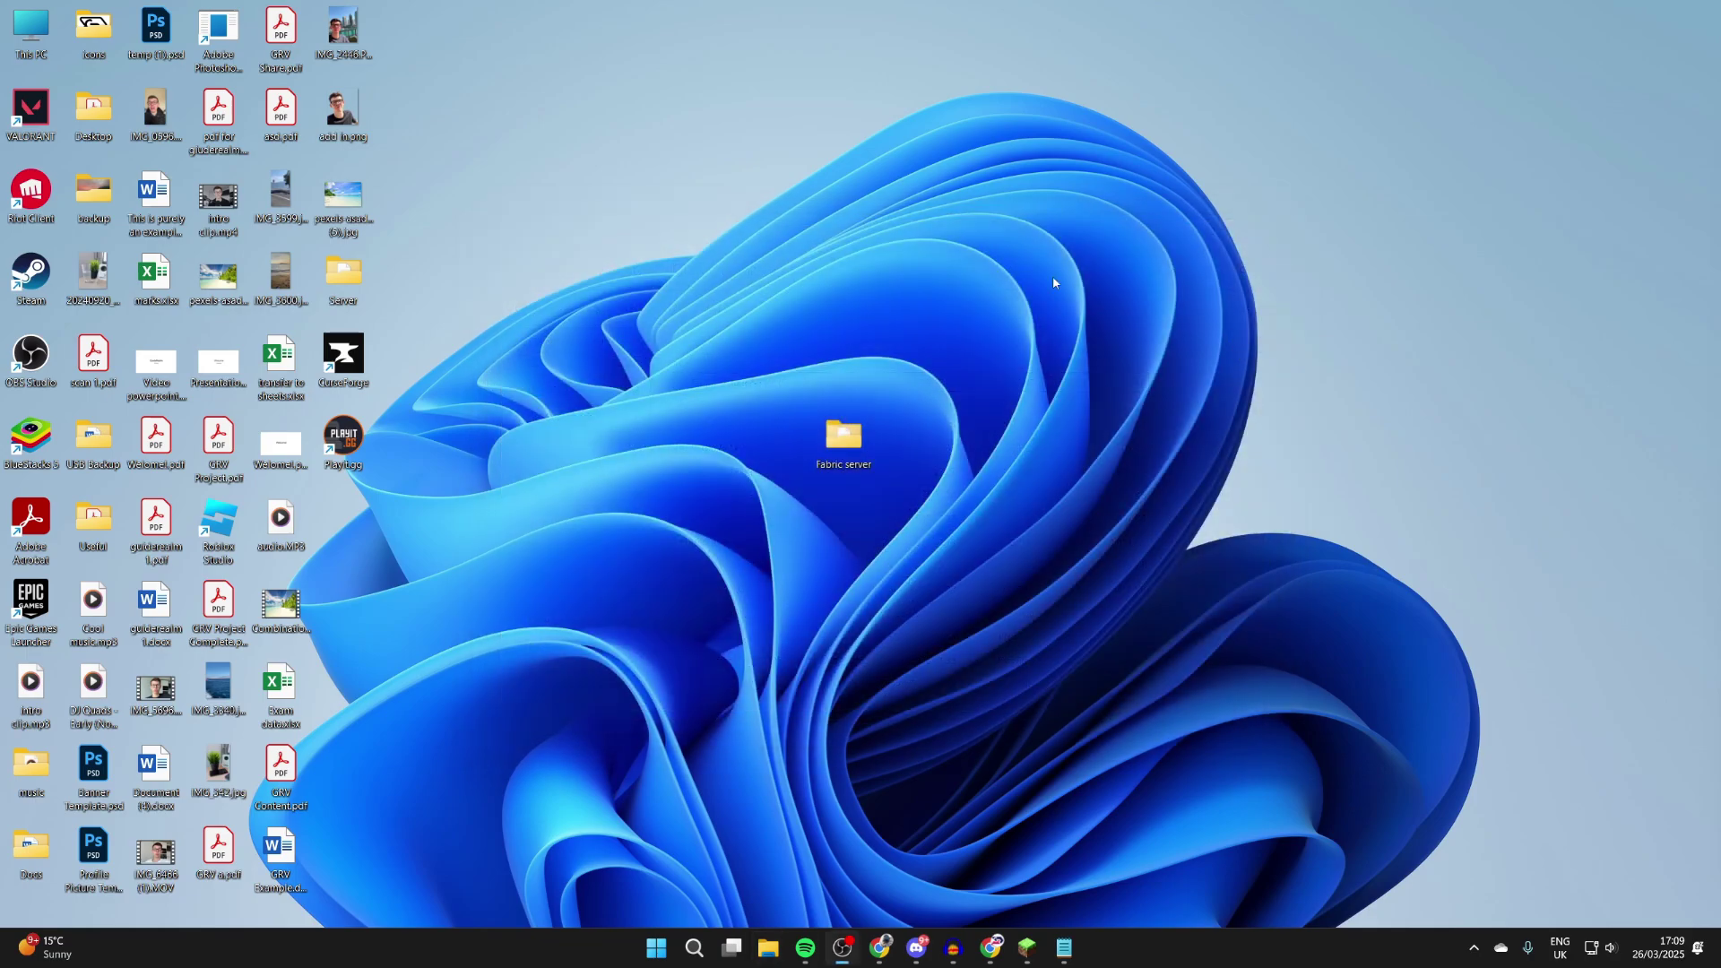
# Open the Fabric server folder on the desktop and run start.bat to launch the server.
pyautogui.doubleClick(845, 439)
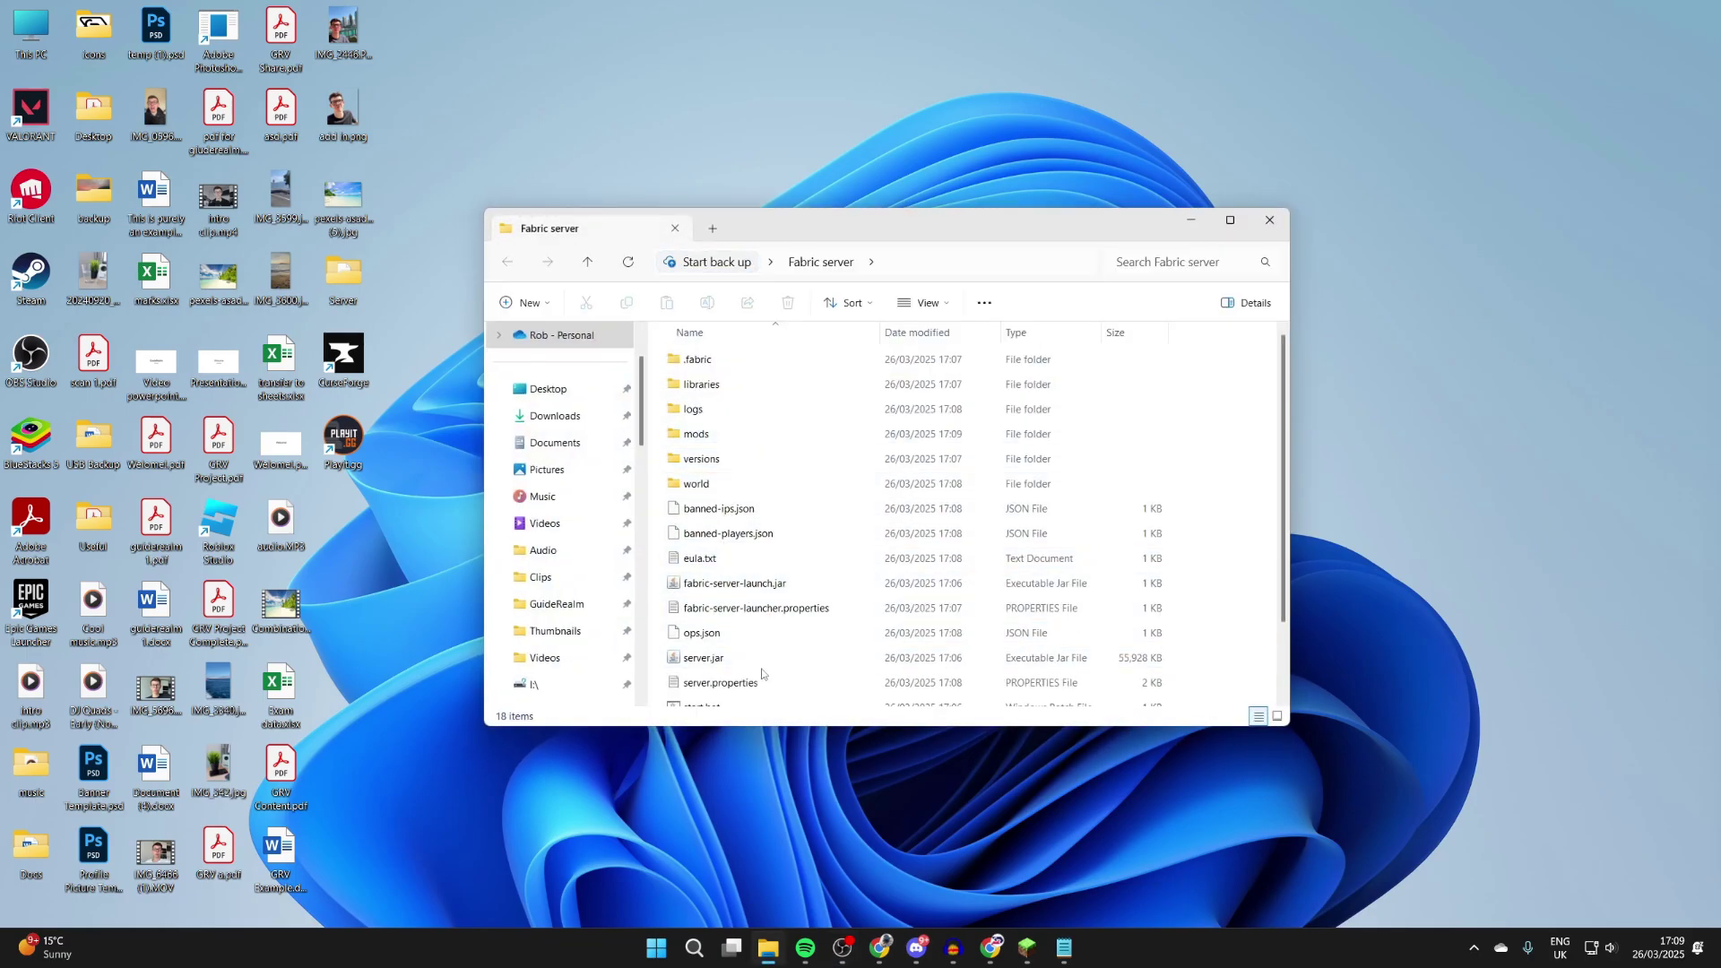
pyautogui.scroll(-2, 748, 672)
pyautogui.click(731, 627)
pyautogui.doubleClick(730, 627)
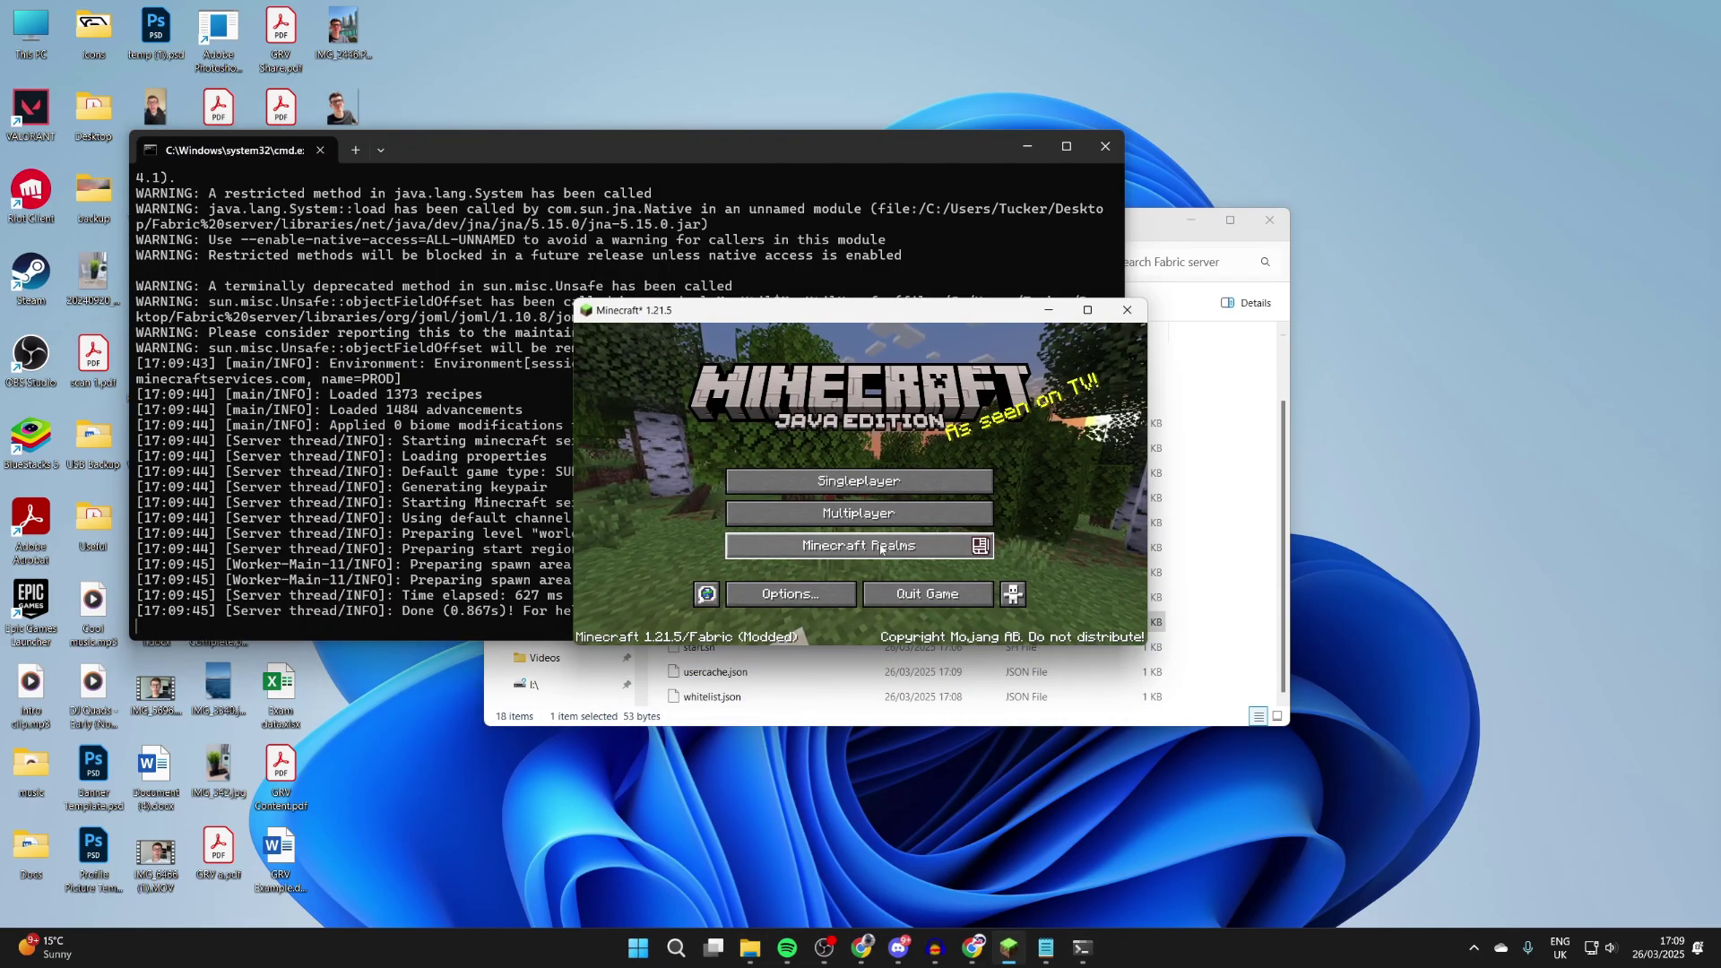
# Add a multiplayer server with the address localhost in Minecraft 1.21.5, keeping the default server name.
pyautogui.click(833, 516)
pyautogui.click(990, 585)
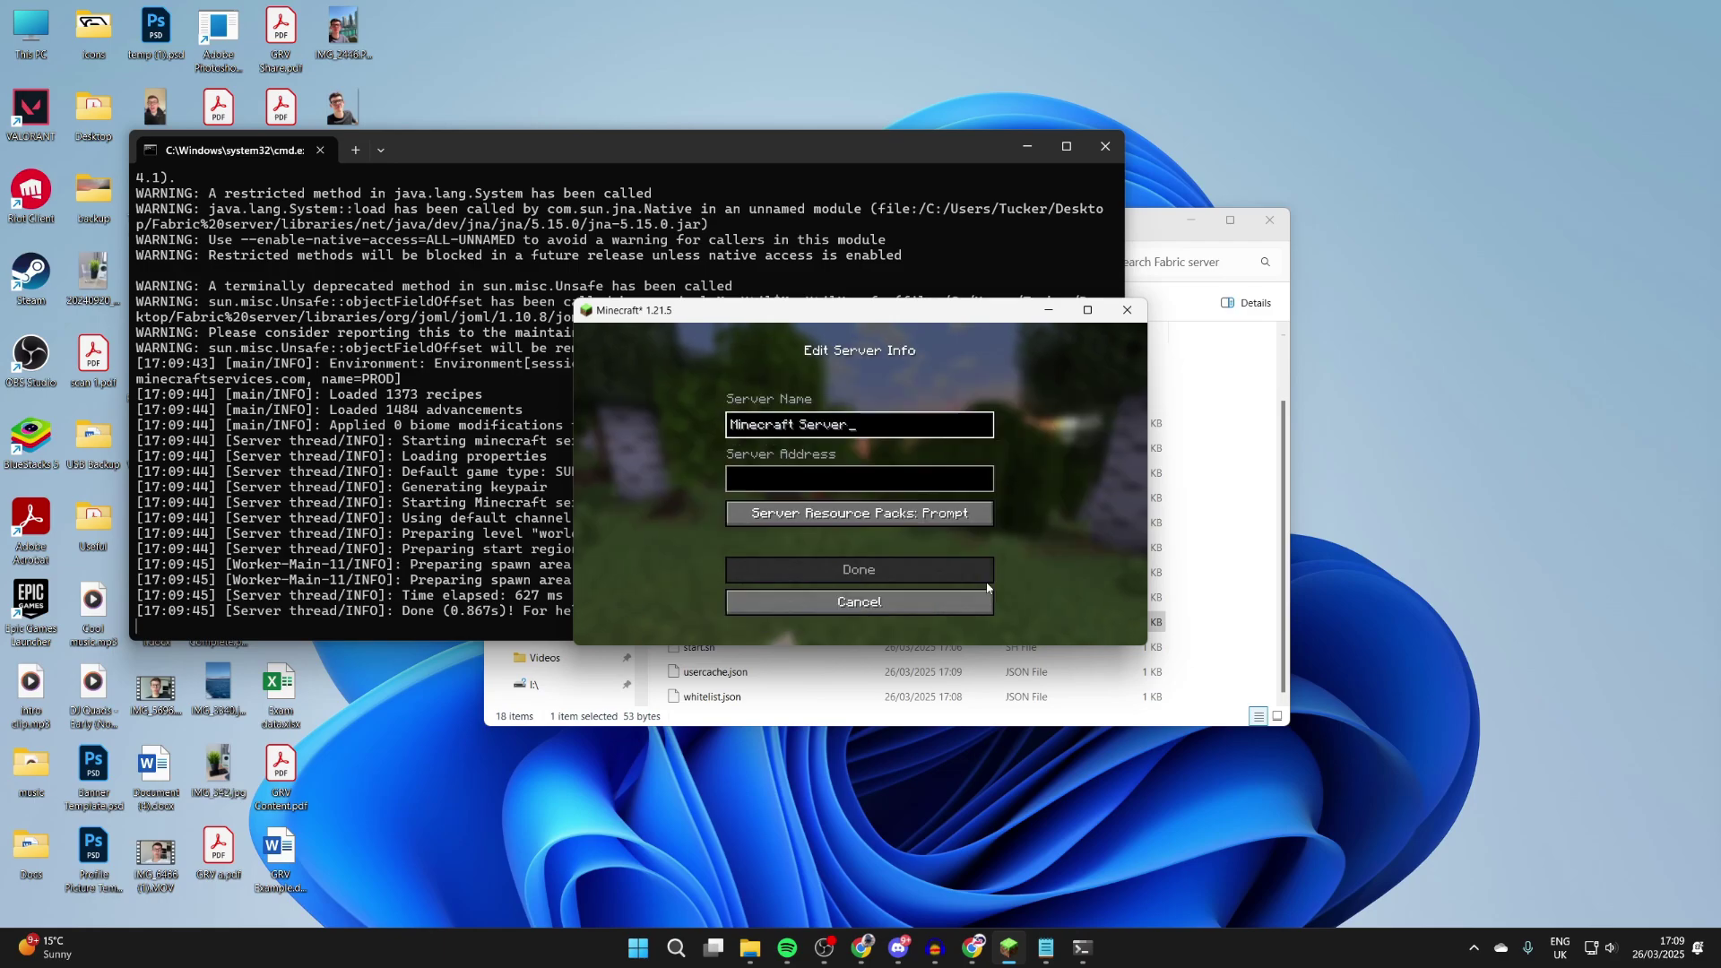
pyautogui.write('localhost')
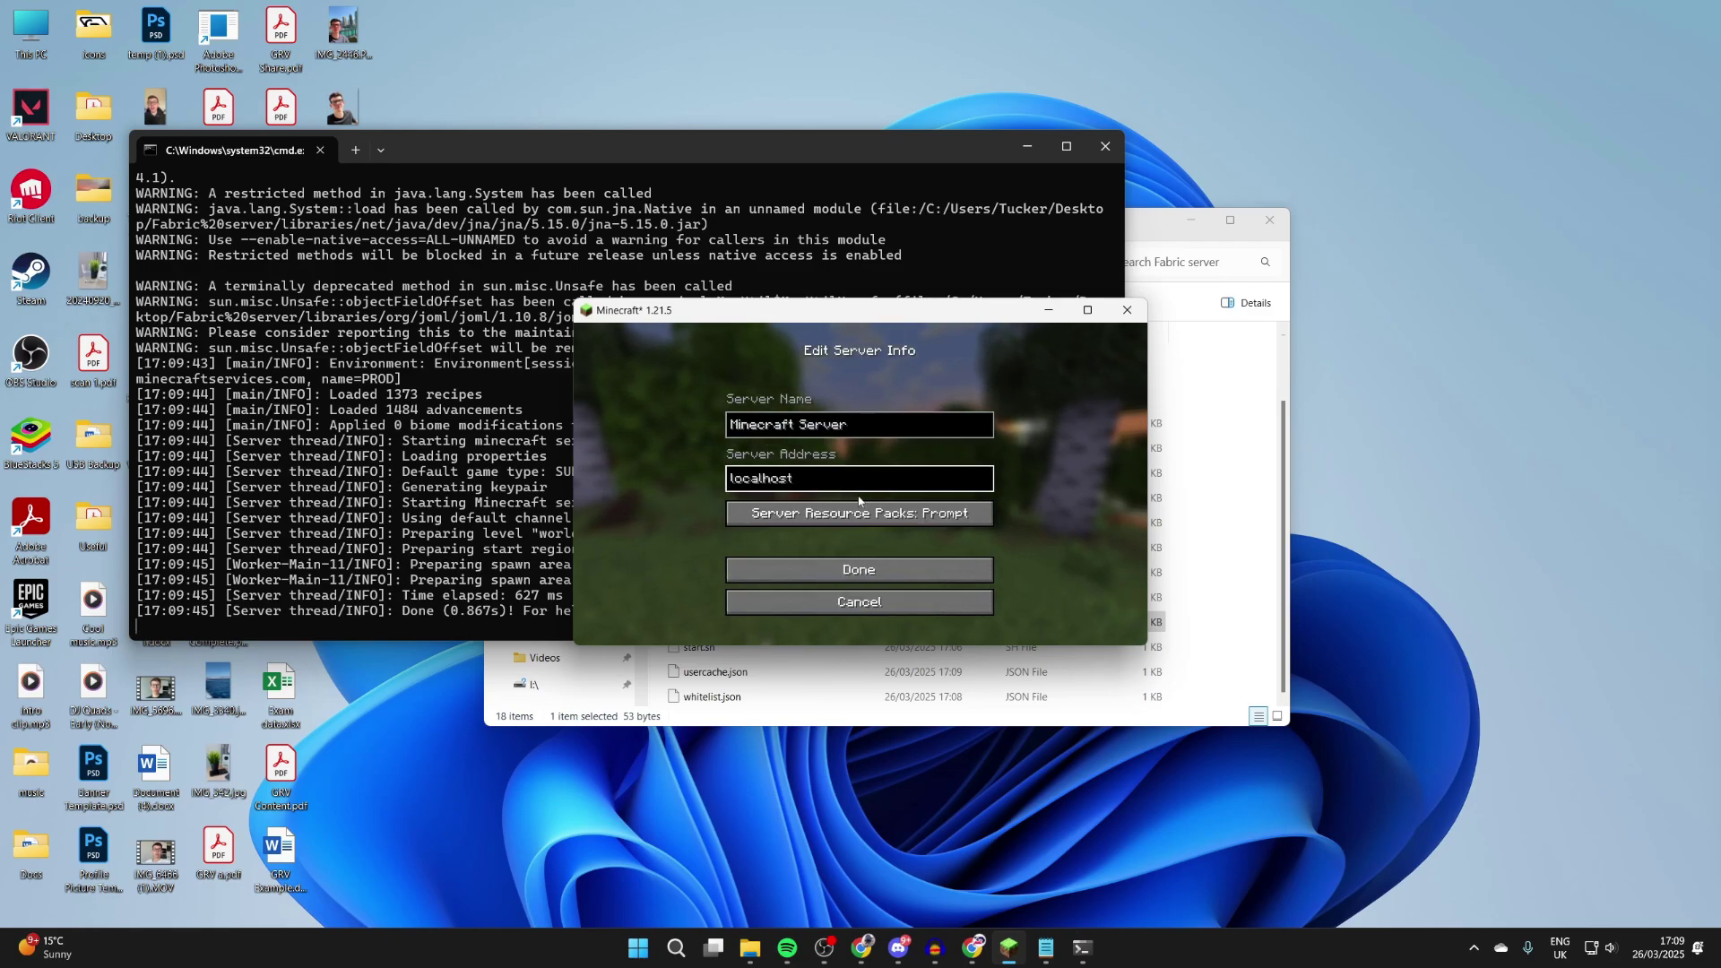
pyautogui.click(859, 569)
# Join the newly added localhost server from the end of the multiplayer server list.
pyautogui.scroll(-2, 860, 469)
pyautogui.click(832, 487)
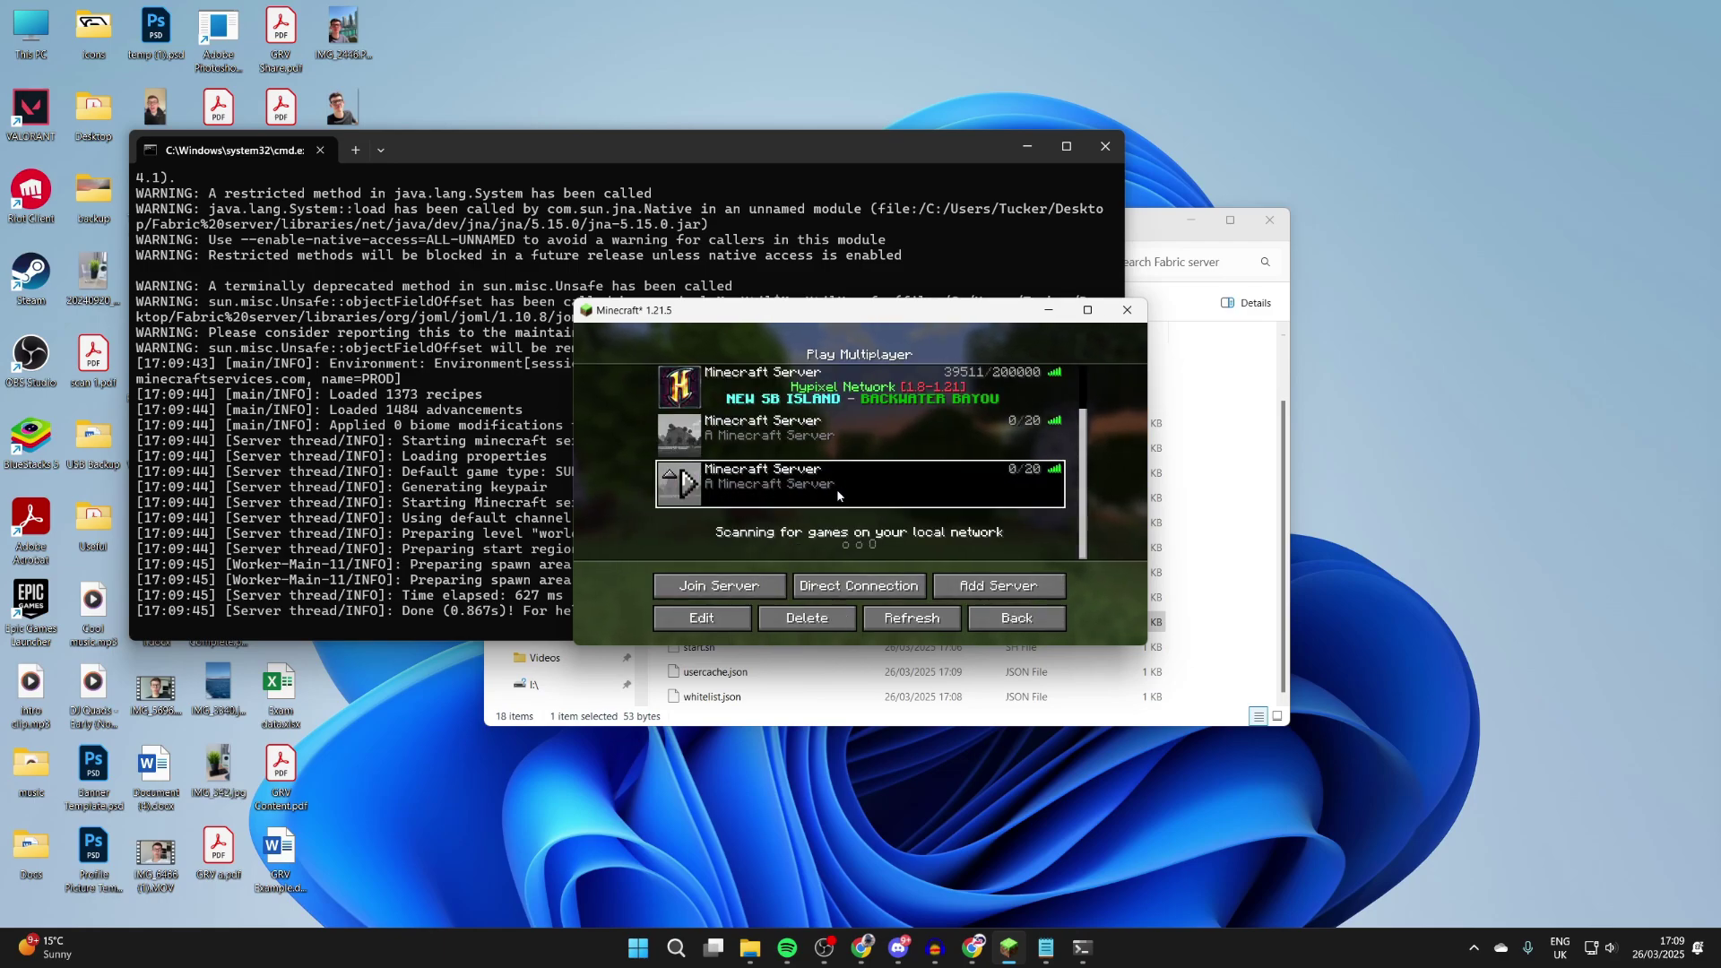
pyautogui.click(760, 578)
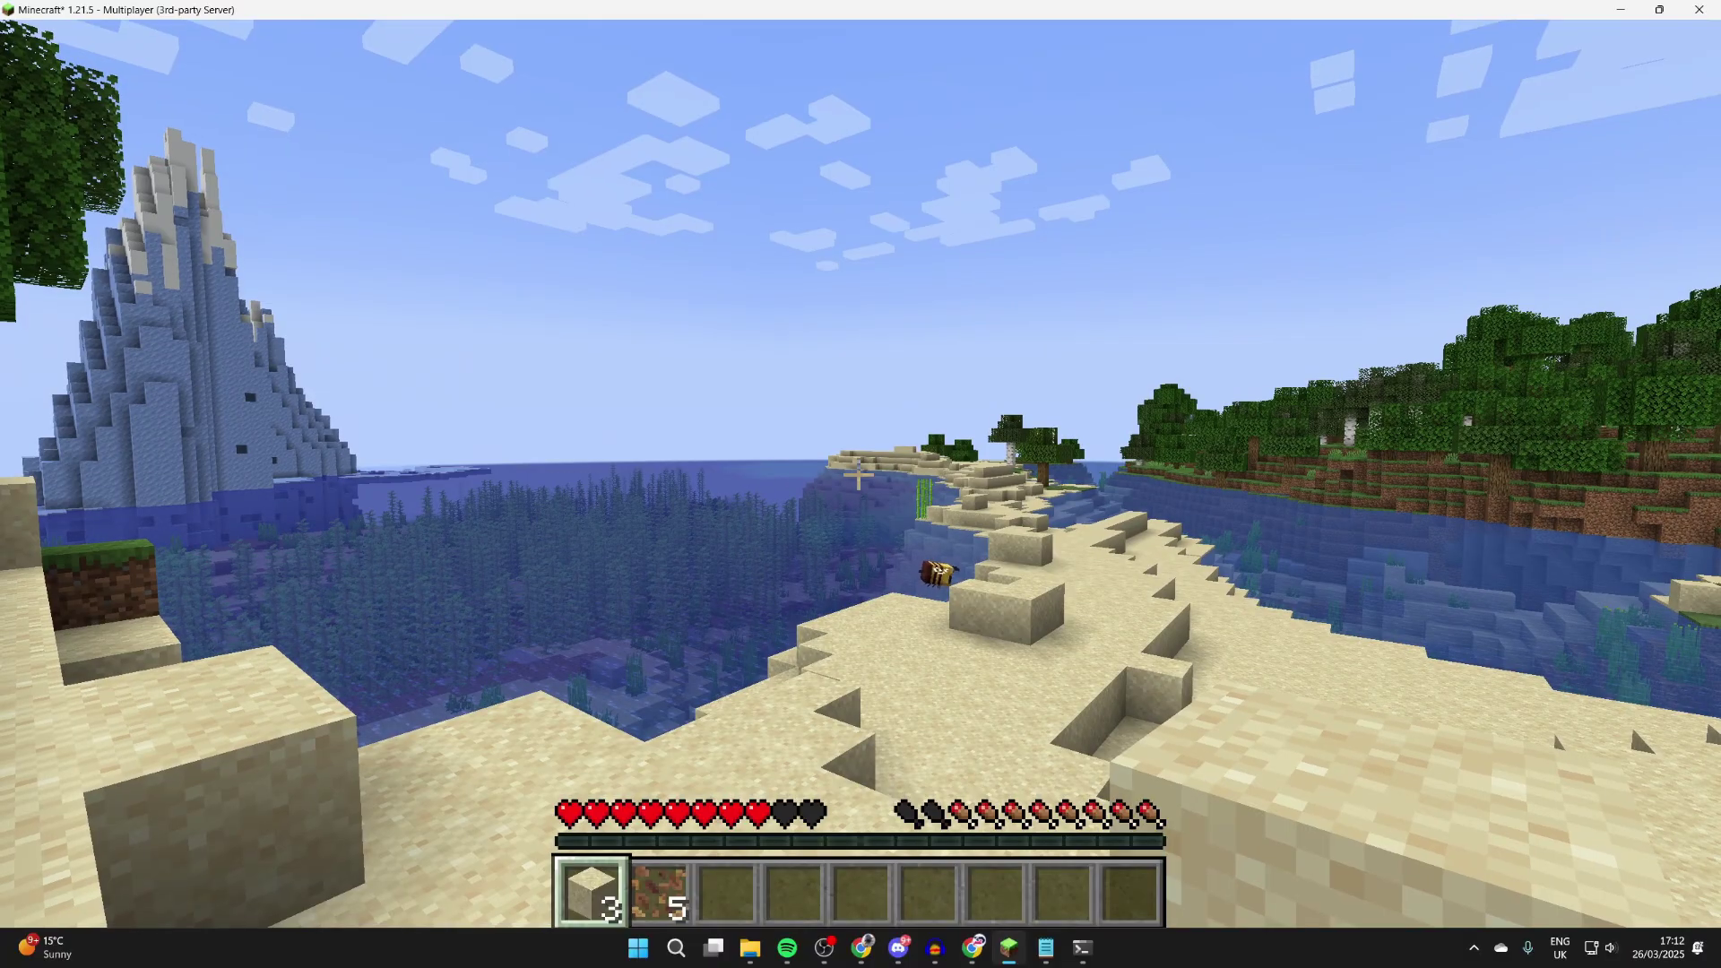
pyautogui.press('w')
pyautogui.scroll(-2, 857, 474)
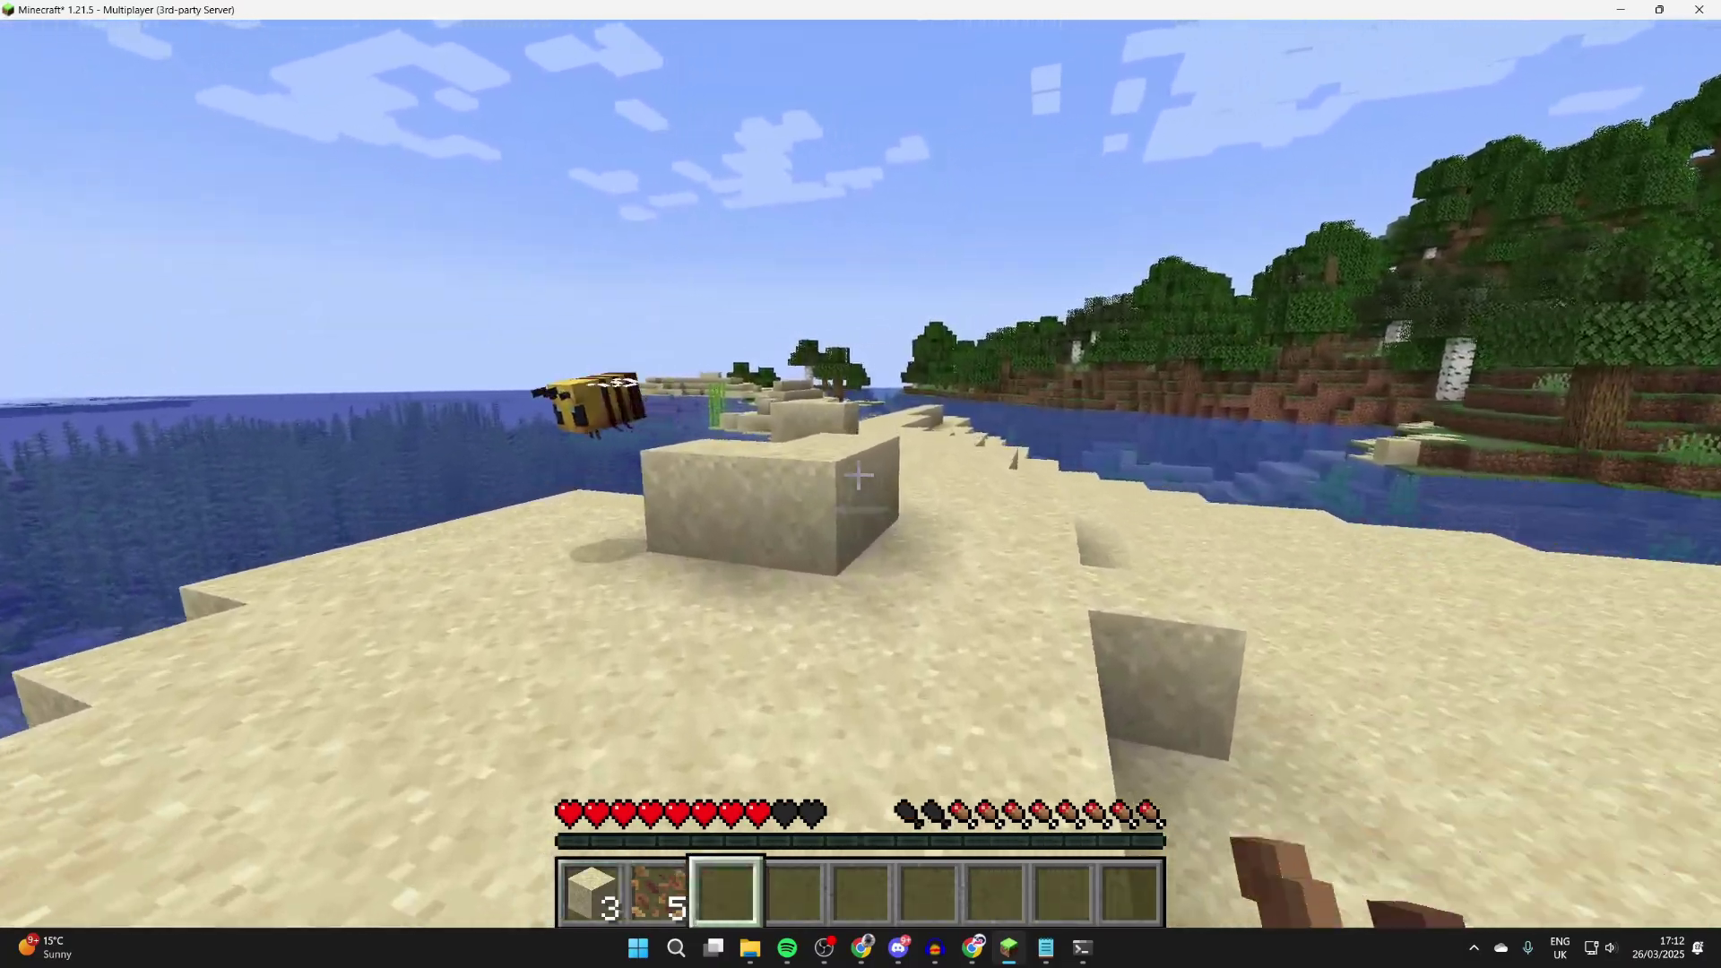
pyautogui.press('w')
pyautogui.press('w')
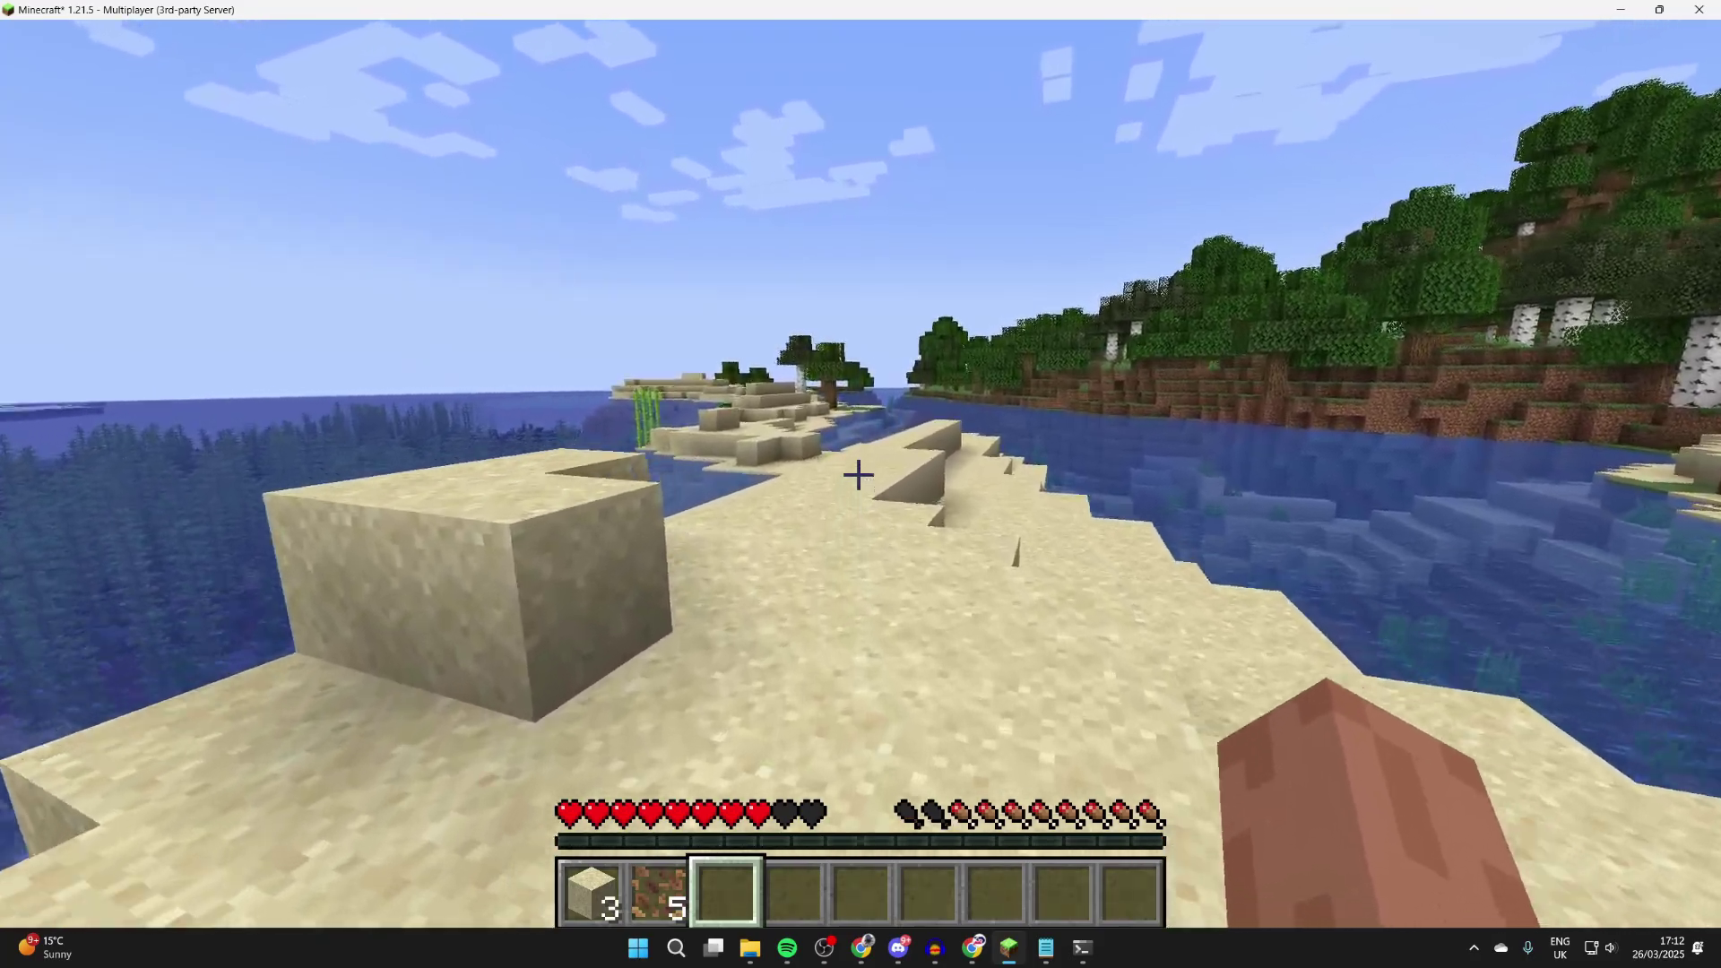
pyautogui.press('w')
pyautogui.press('w')
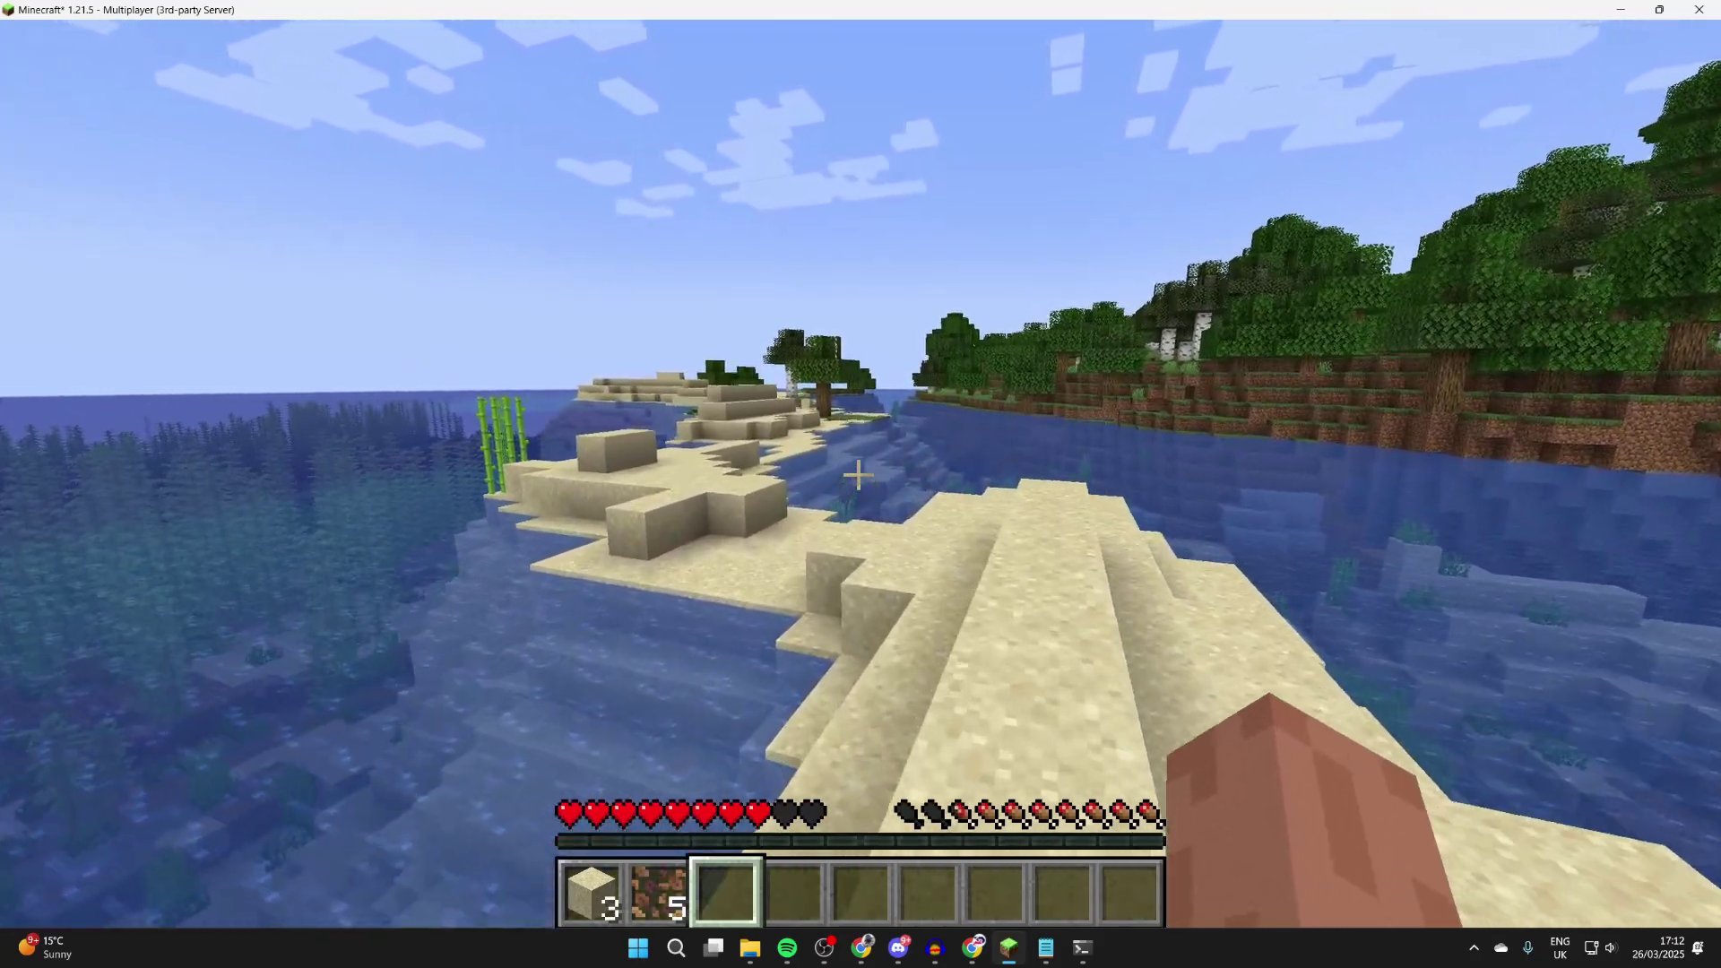
pyautogui.press('w')
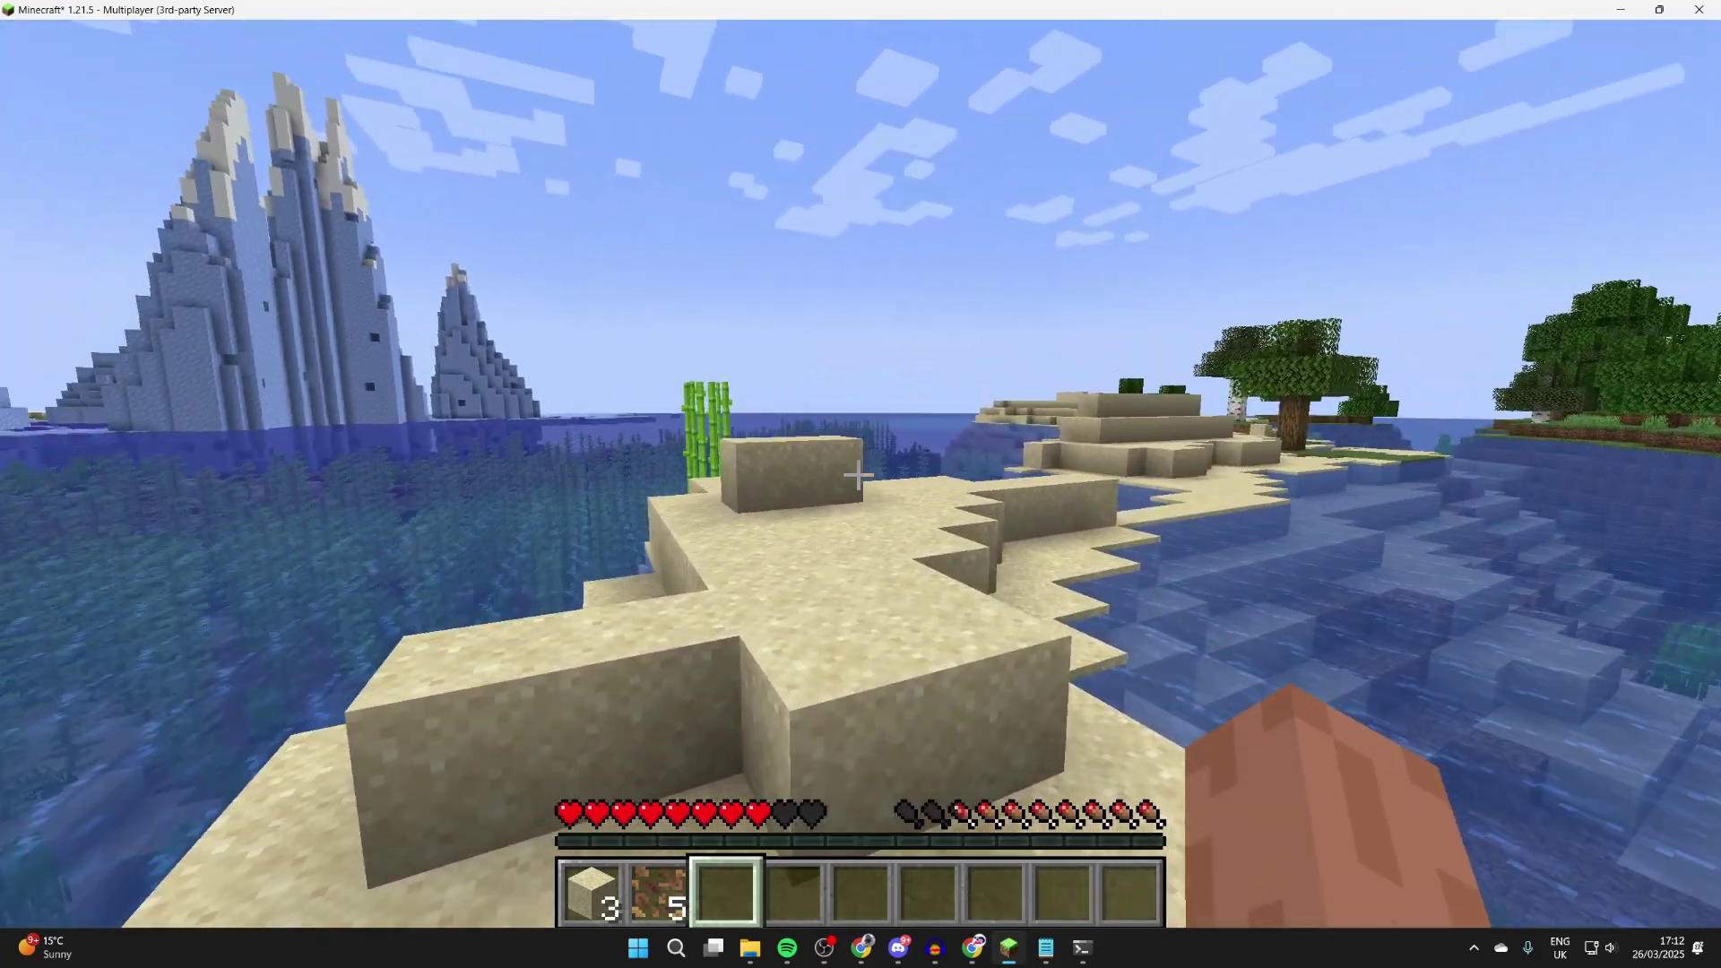
pyautogui.press('w')
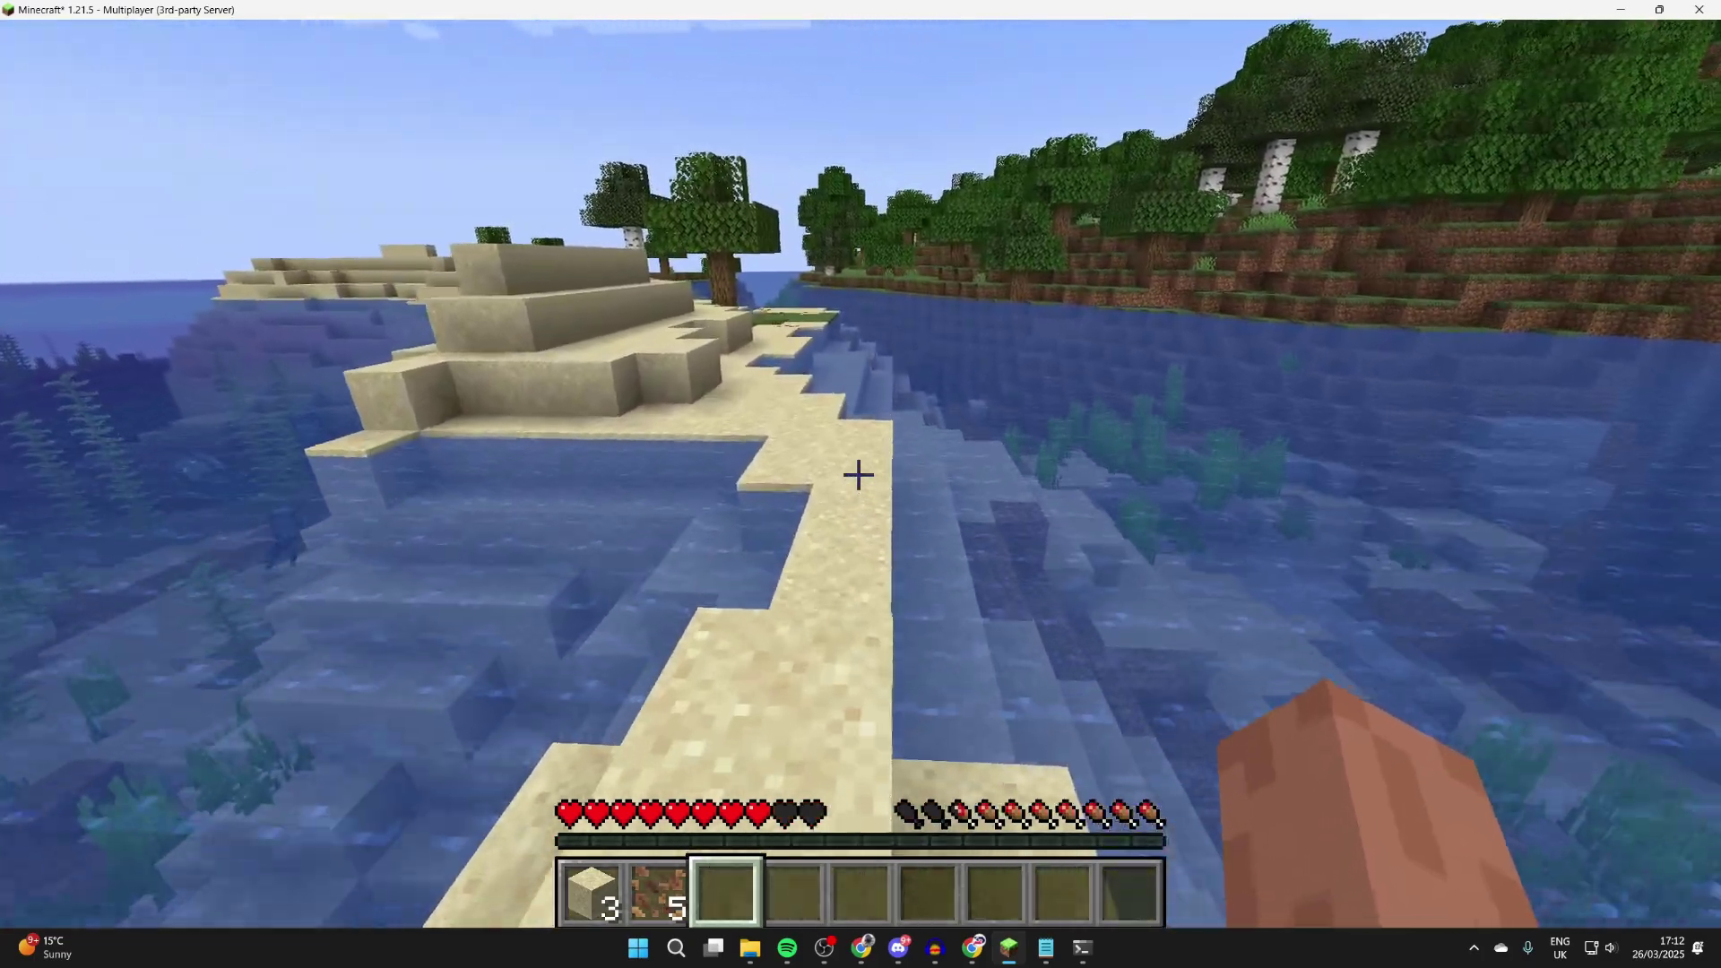
pyautogui.press('w')
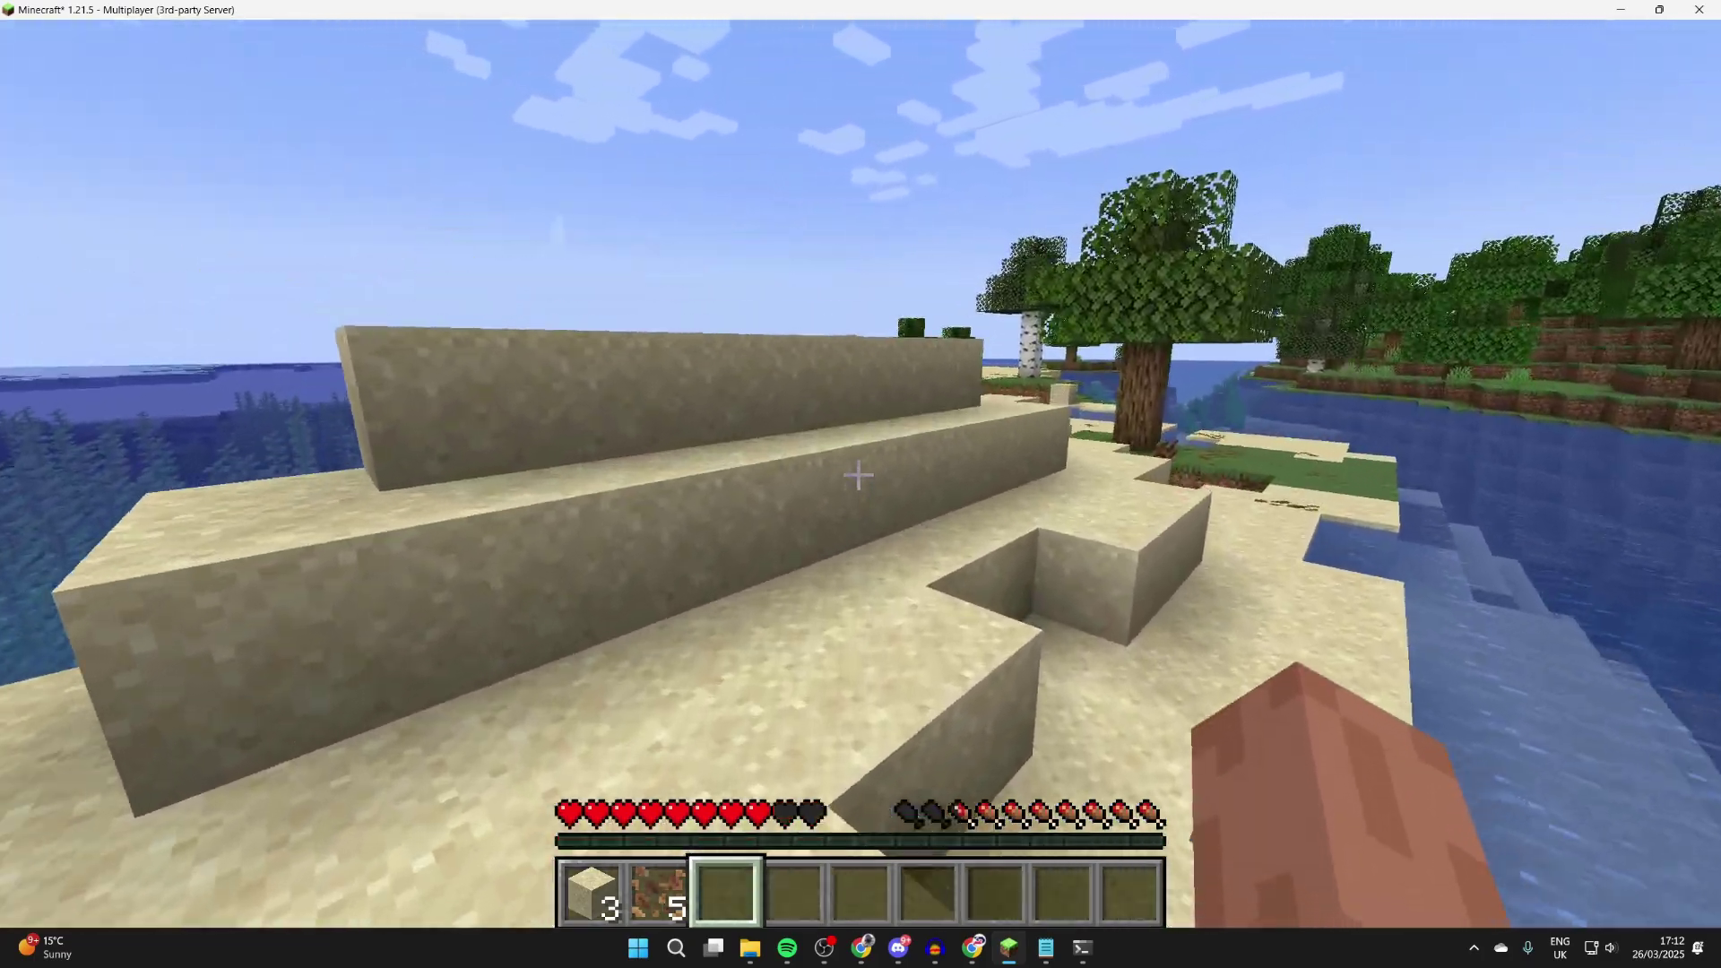
pyautogui.press('w')
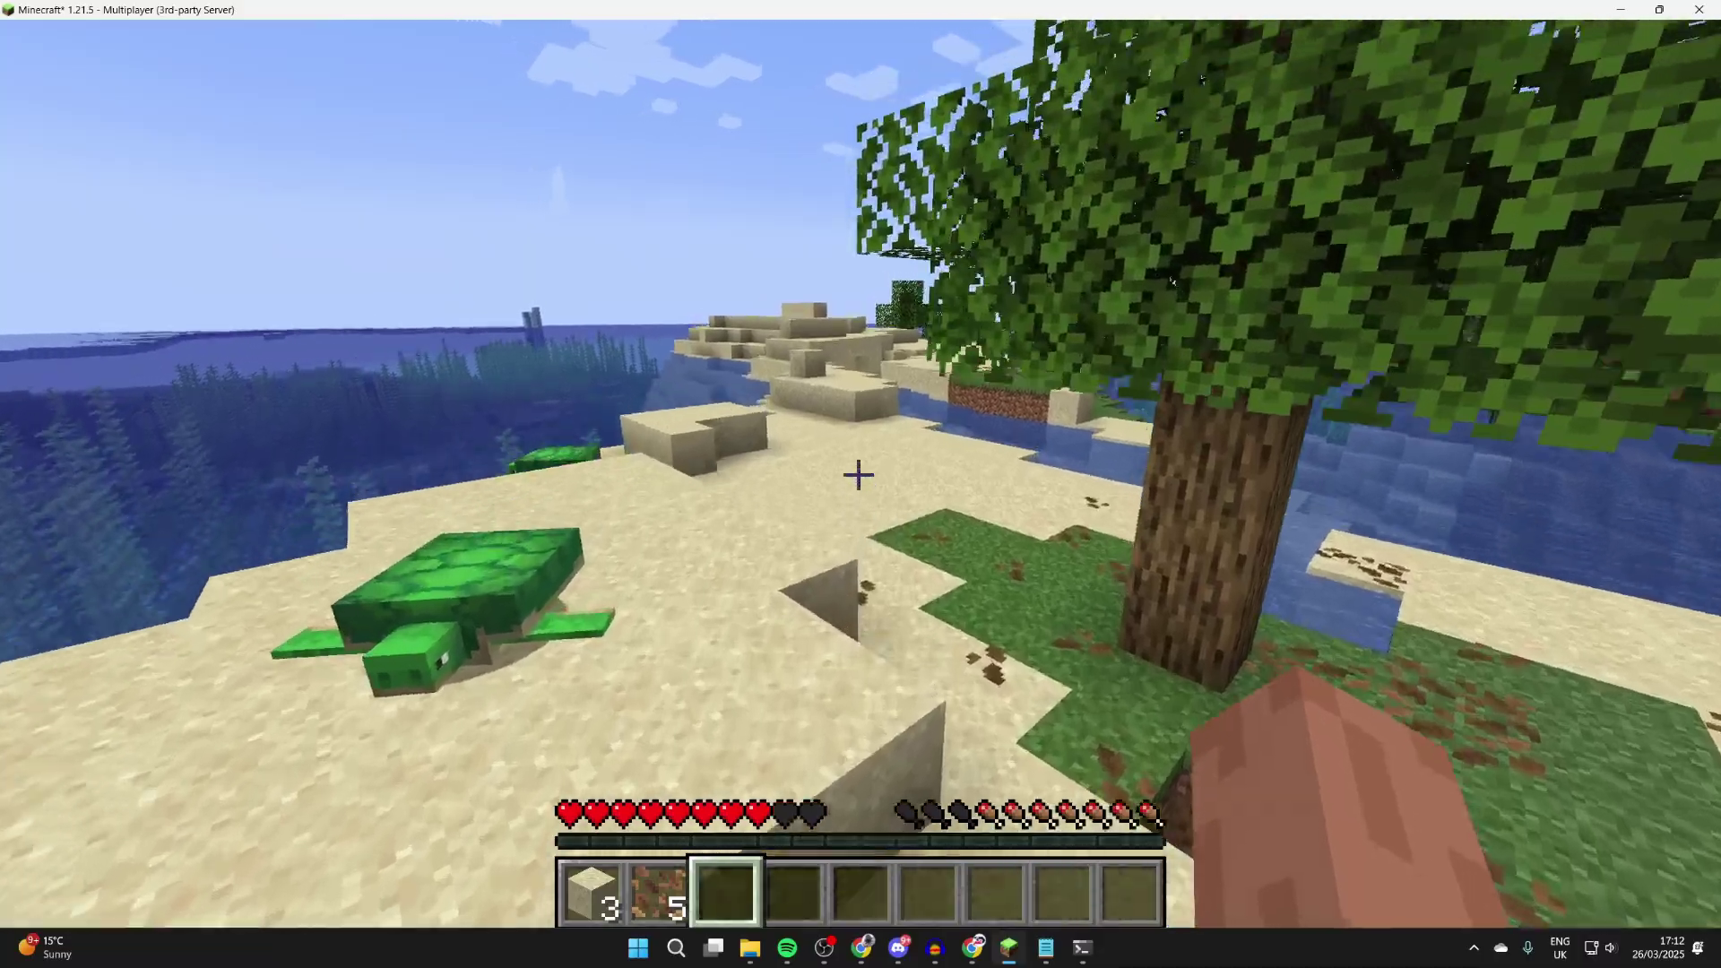
pyautogui.press('w')
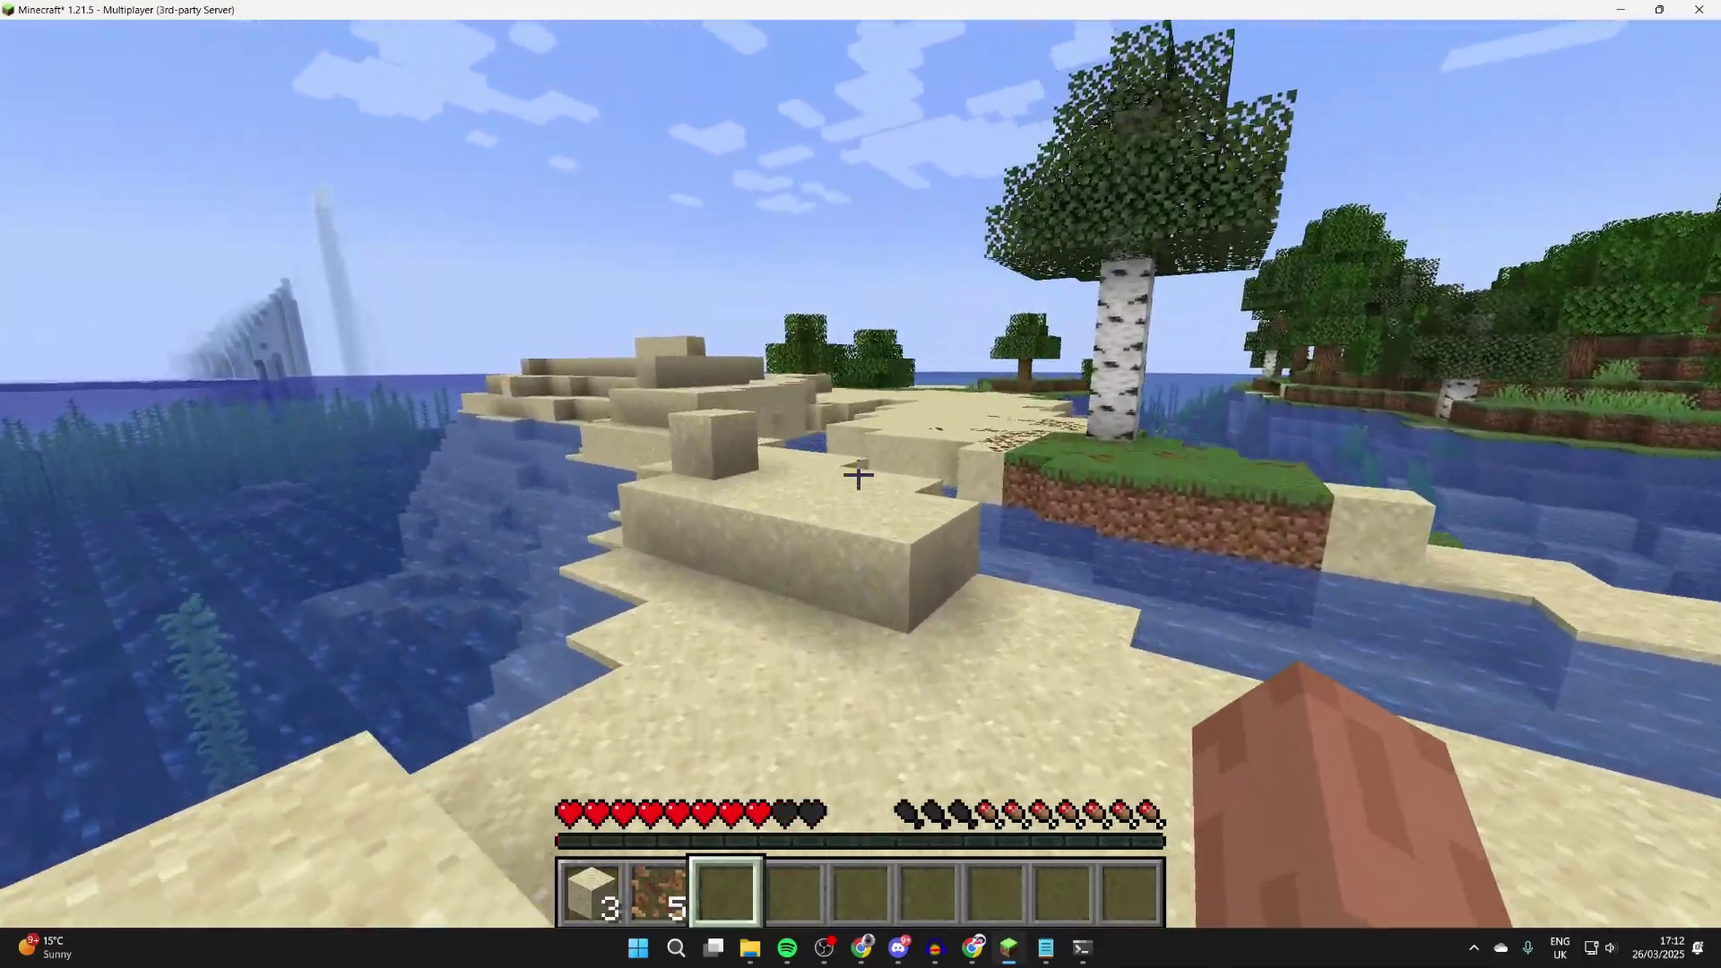
pyautogui.press('w')
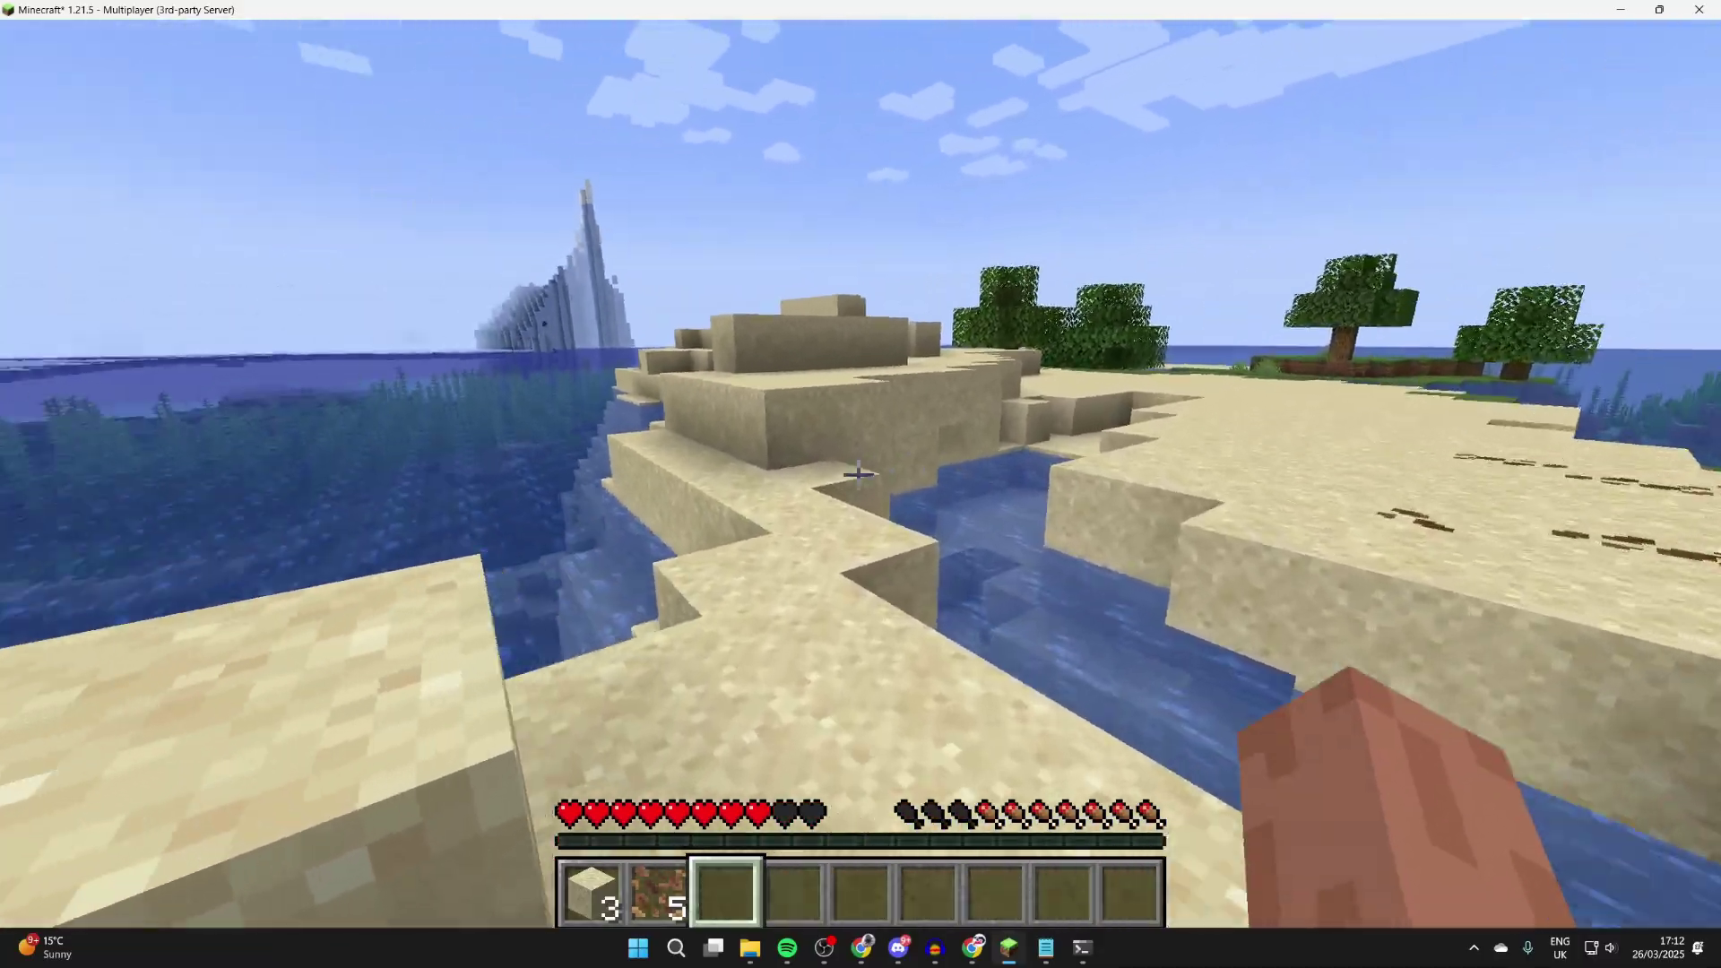
# Explore the sandy island on the joined server by walking to the trees and climbing onto their leaves.
pyautogui.press('w')
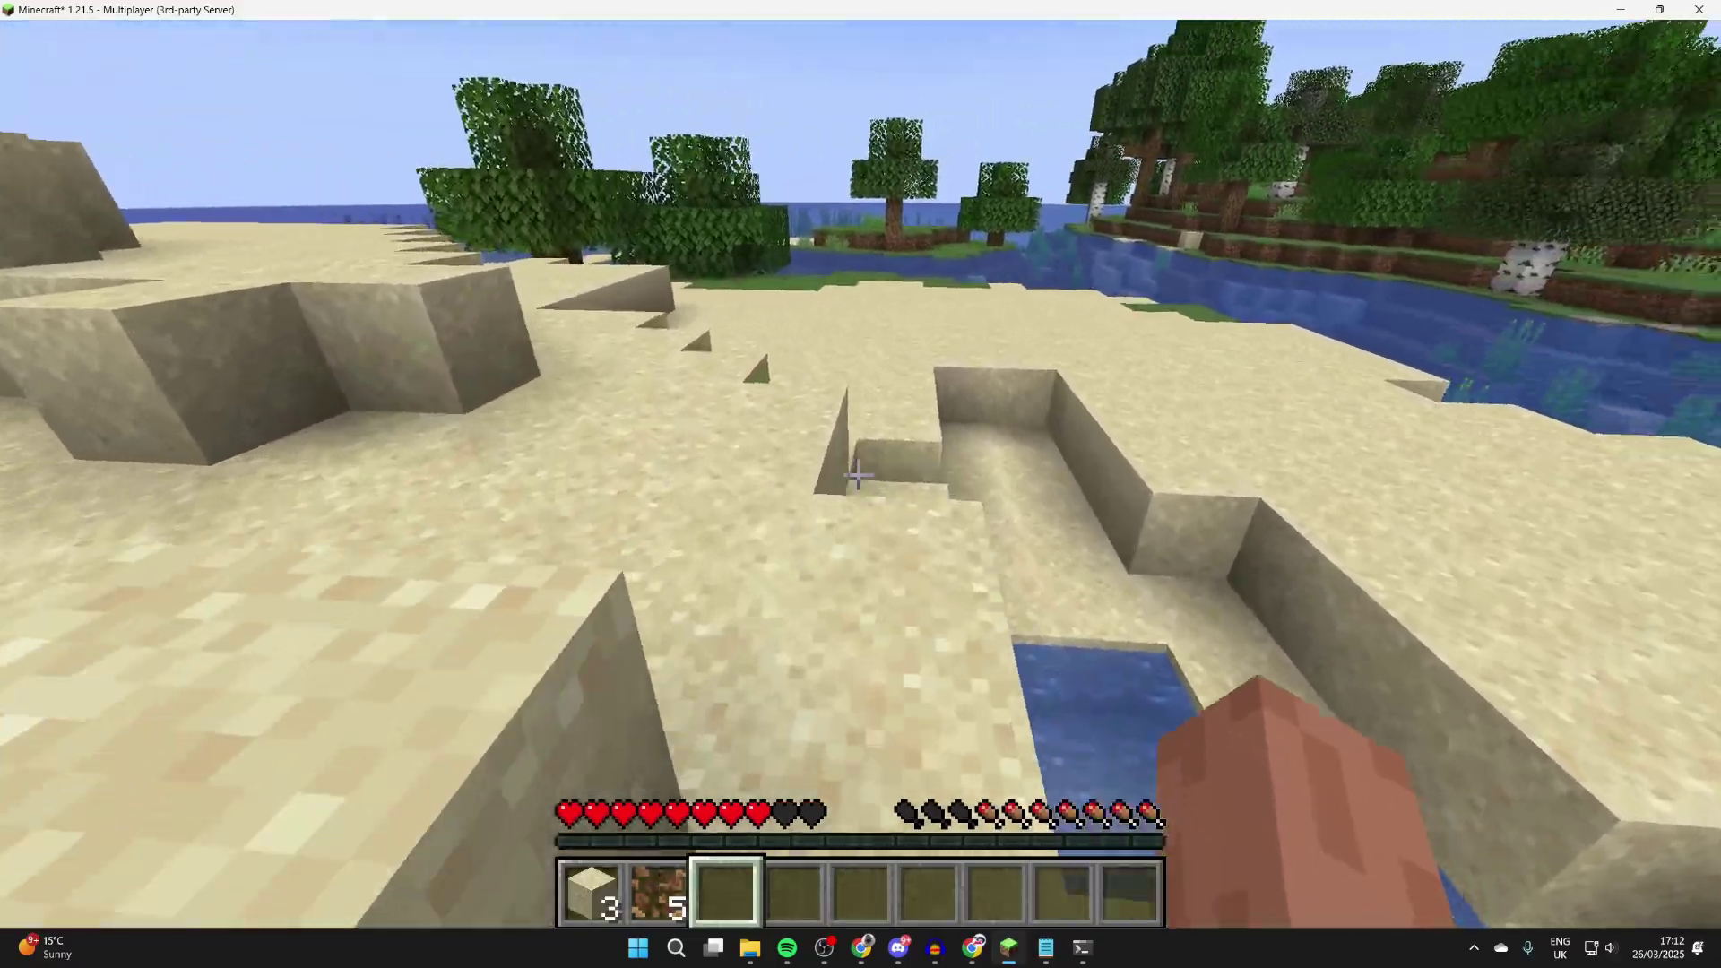
pyautogui.press('w')
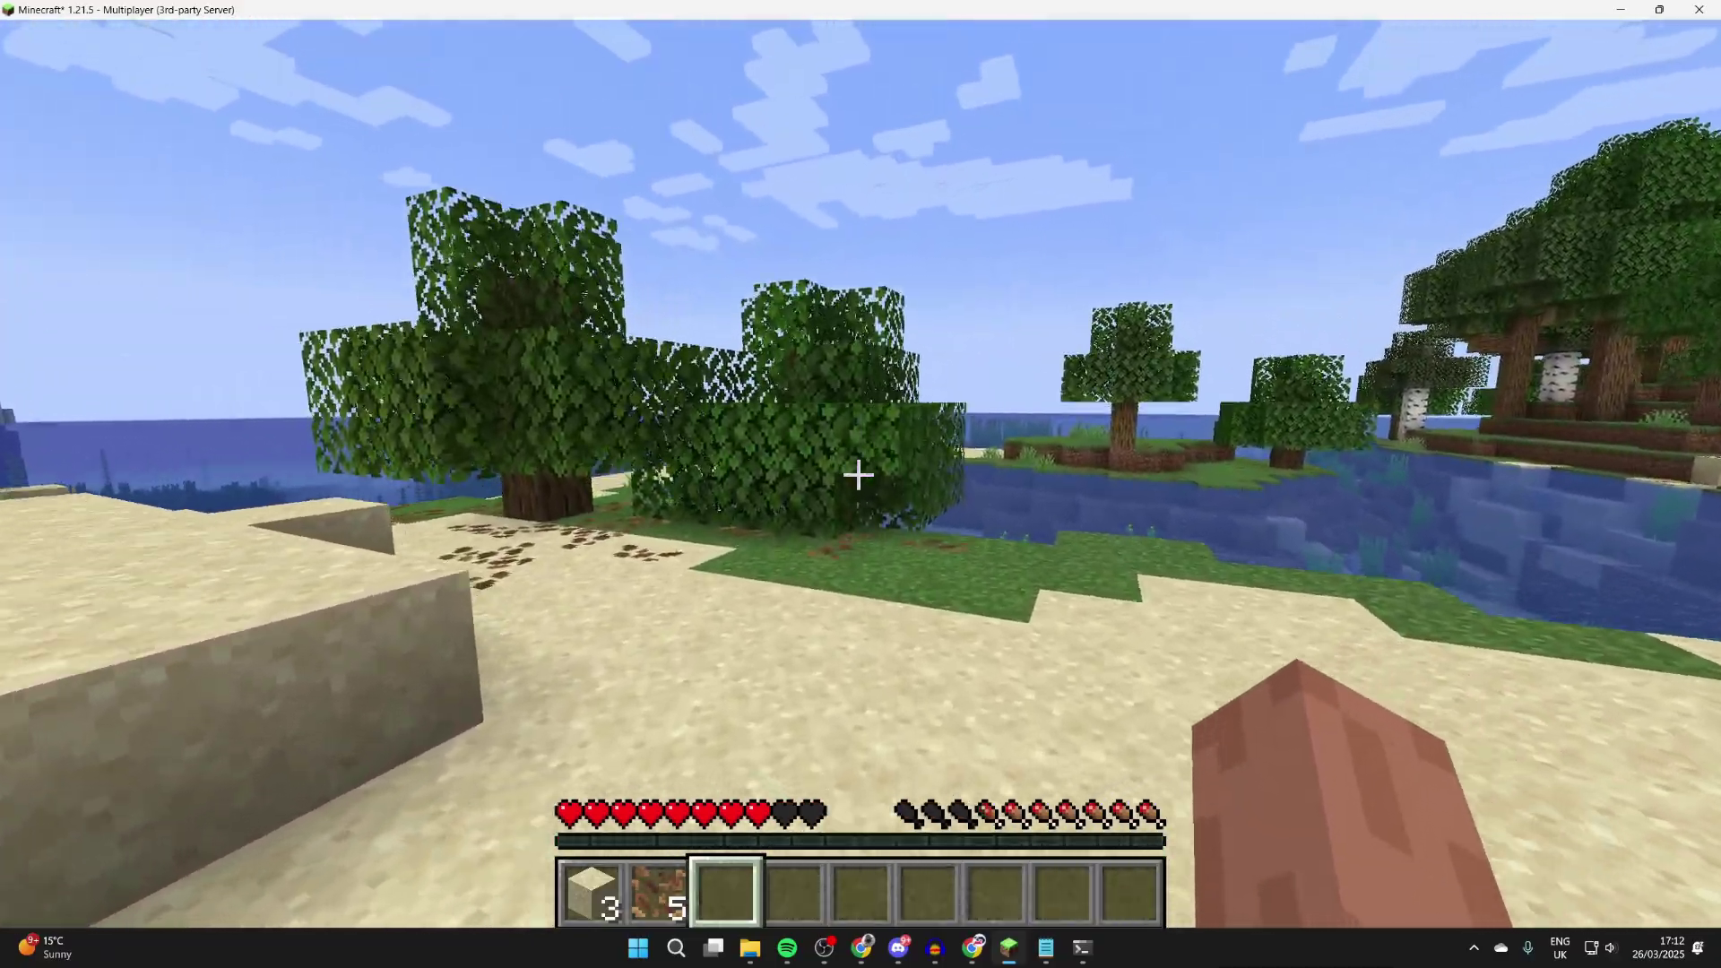
pyautogui.press('w')
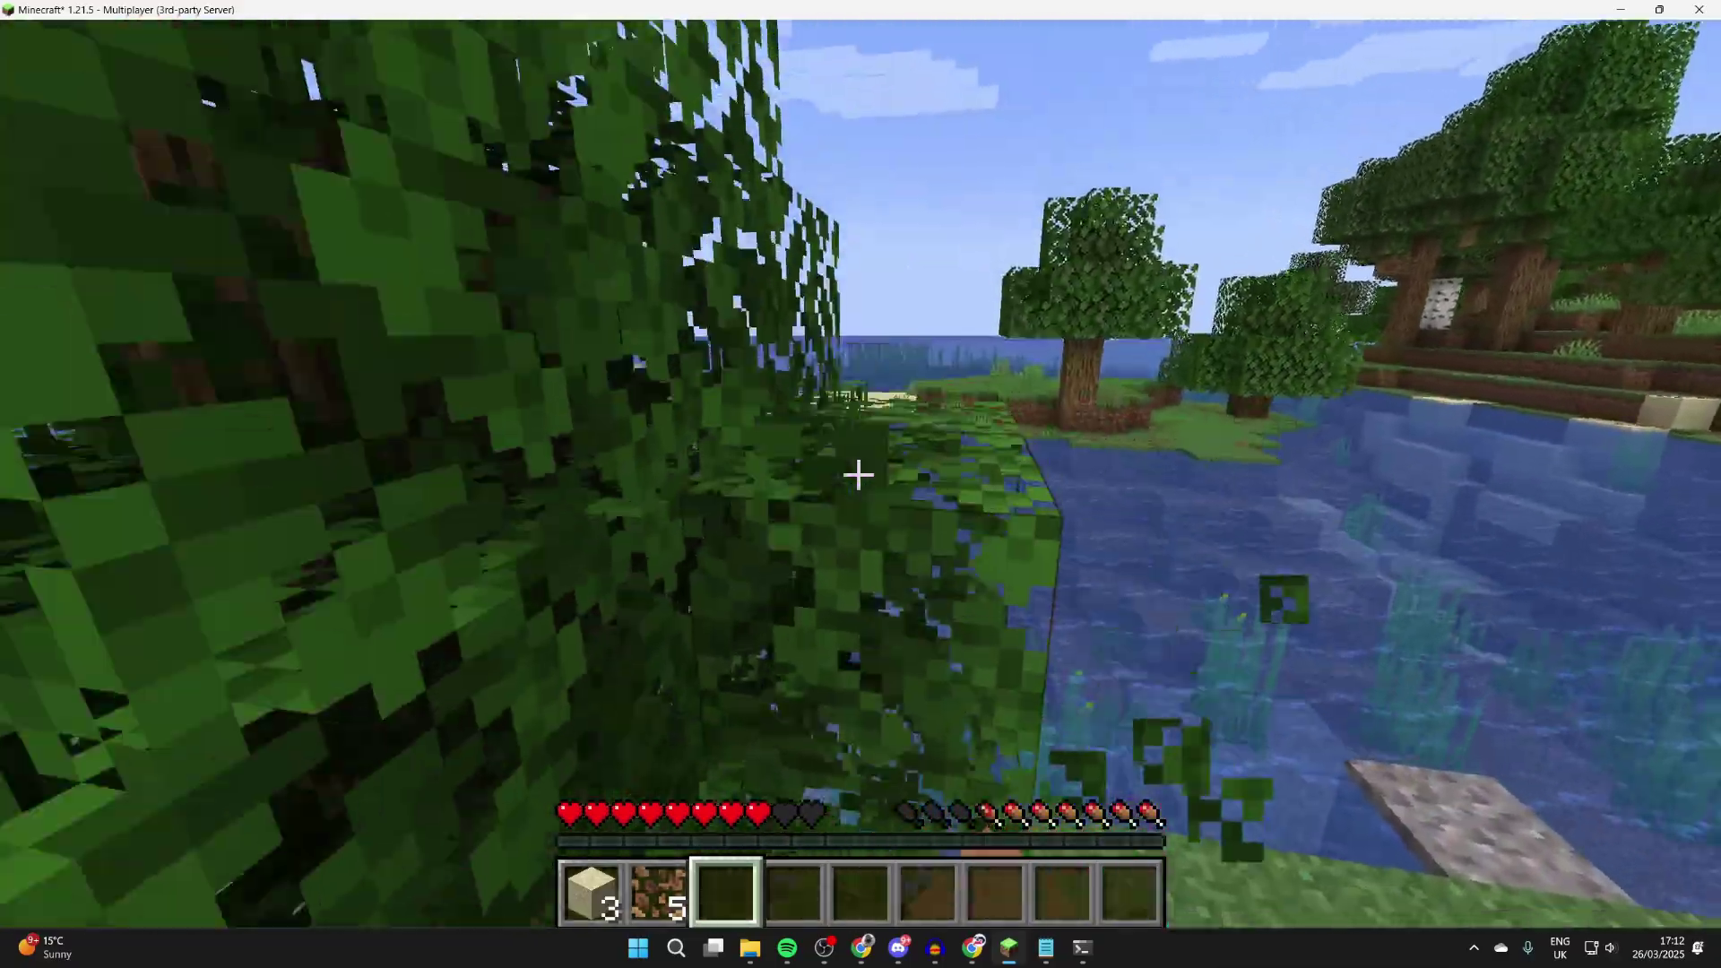
pyautogui.press('space')
pyautogui.press('s')
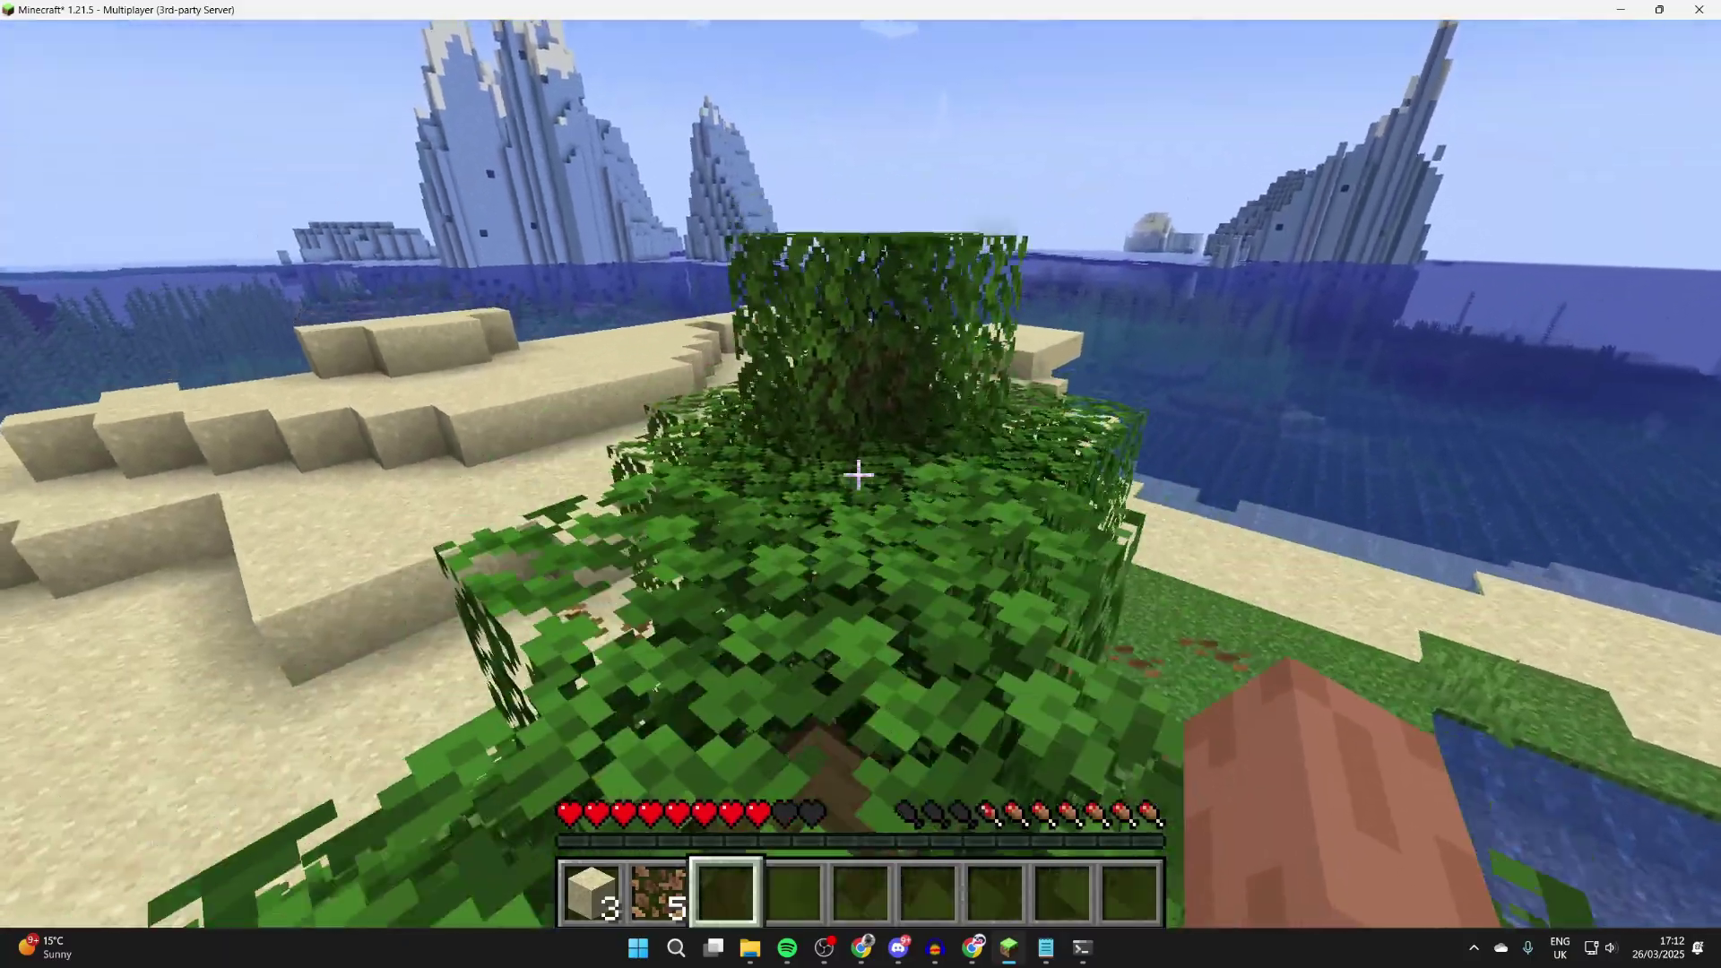
pyautogui.click(857, 475)
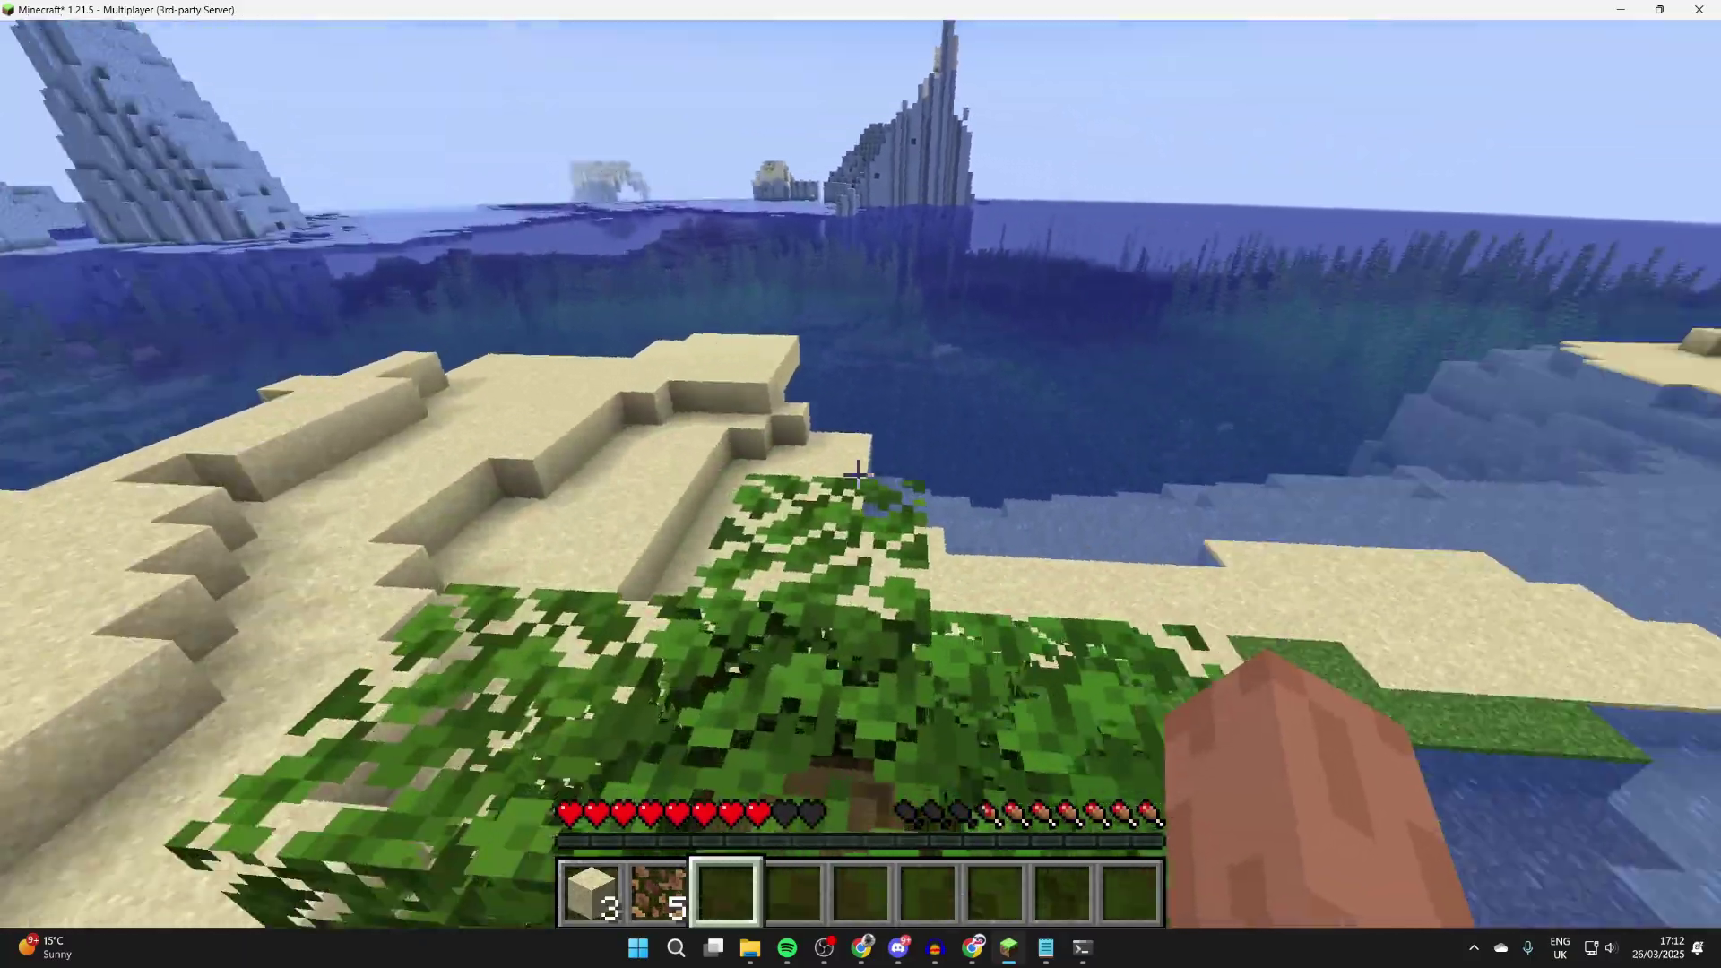
# Place the three sand blocks from the first hotbar slot in the shallow water beside the sandy shore.
pyautogui.press('1')
pyautogui.press('w')
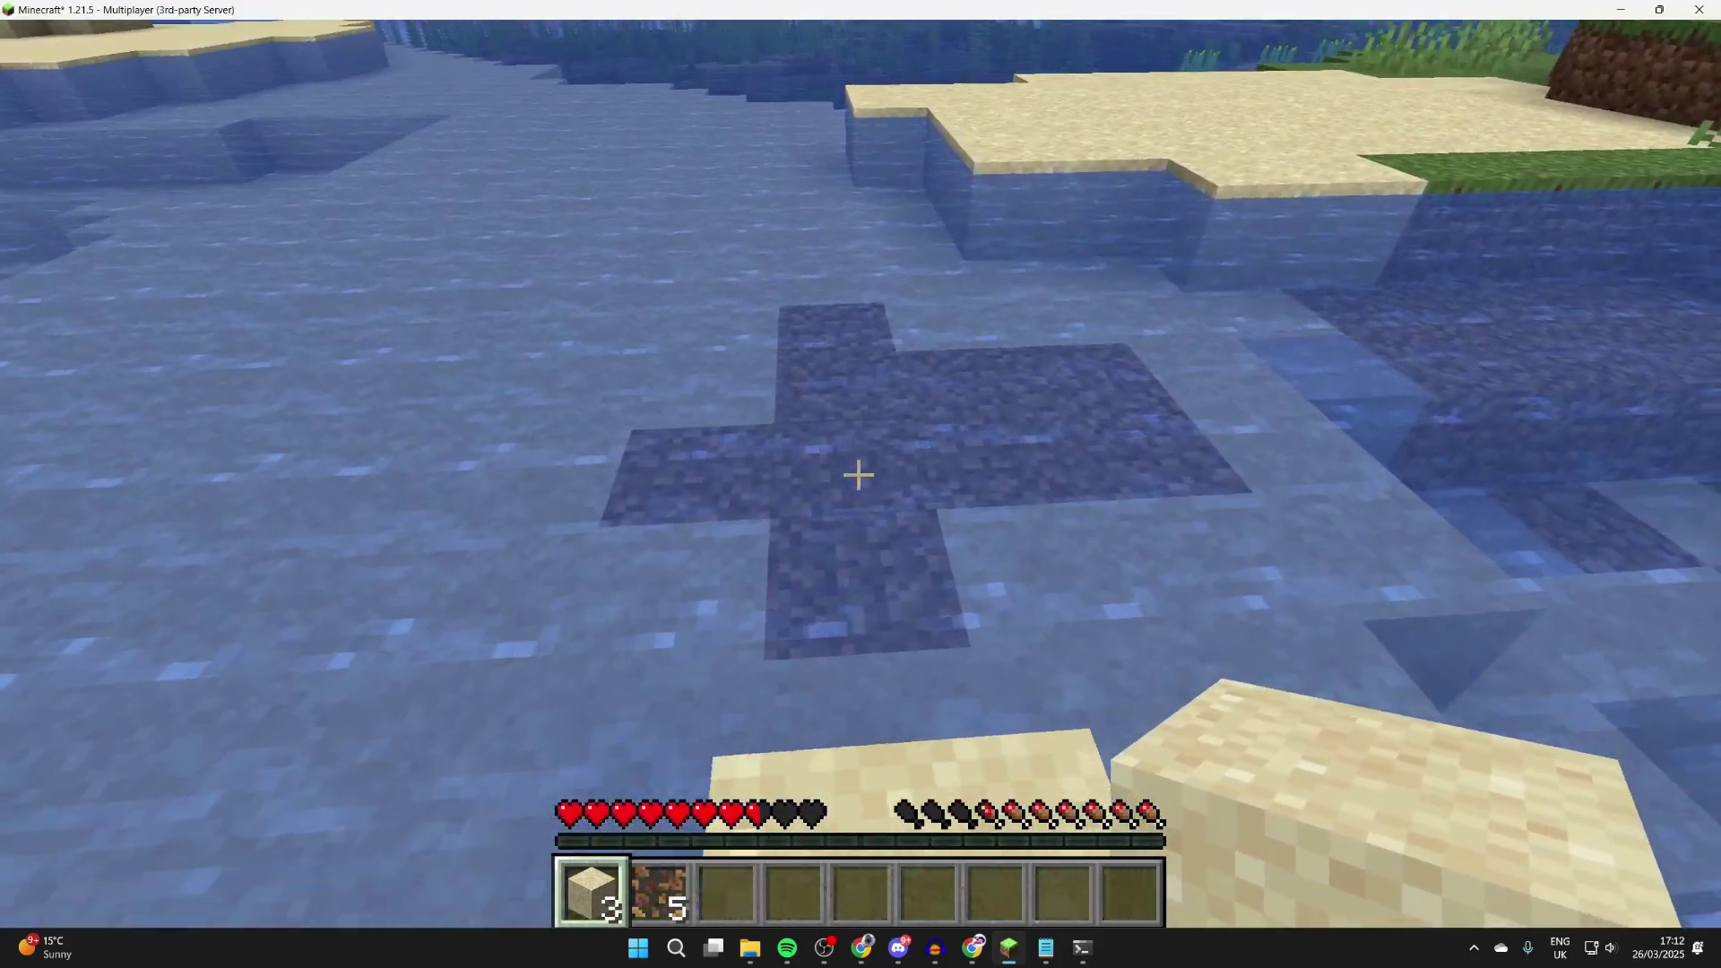
pyautogui.rightClick(858, 475)
pyautogui.rightClick(858, 475)
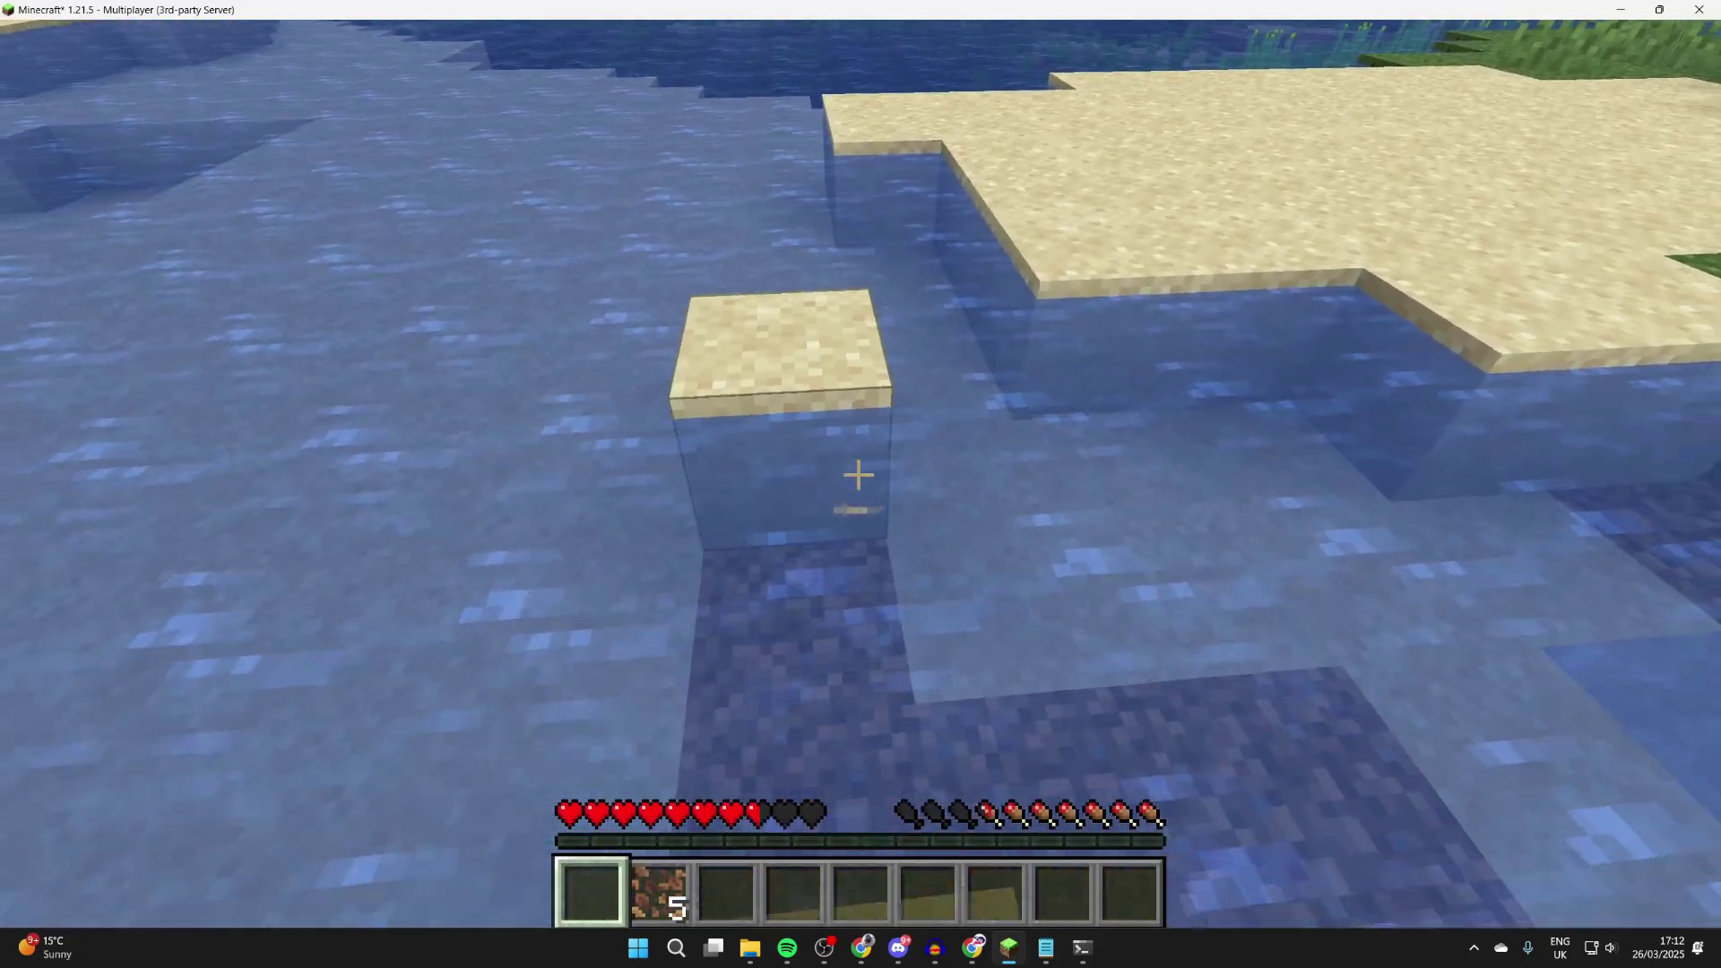
pyautogui.rightClick(858, 475)
# Walk across the sand onto the grassy islet with the large tree.
pyautogui.press('w')
pyautogui.press('w')
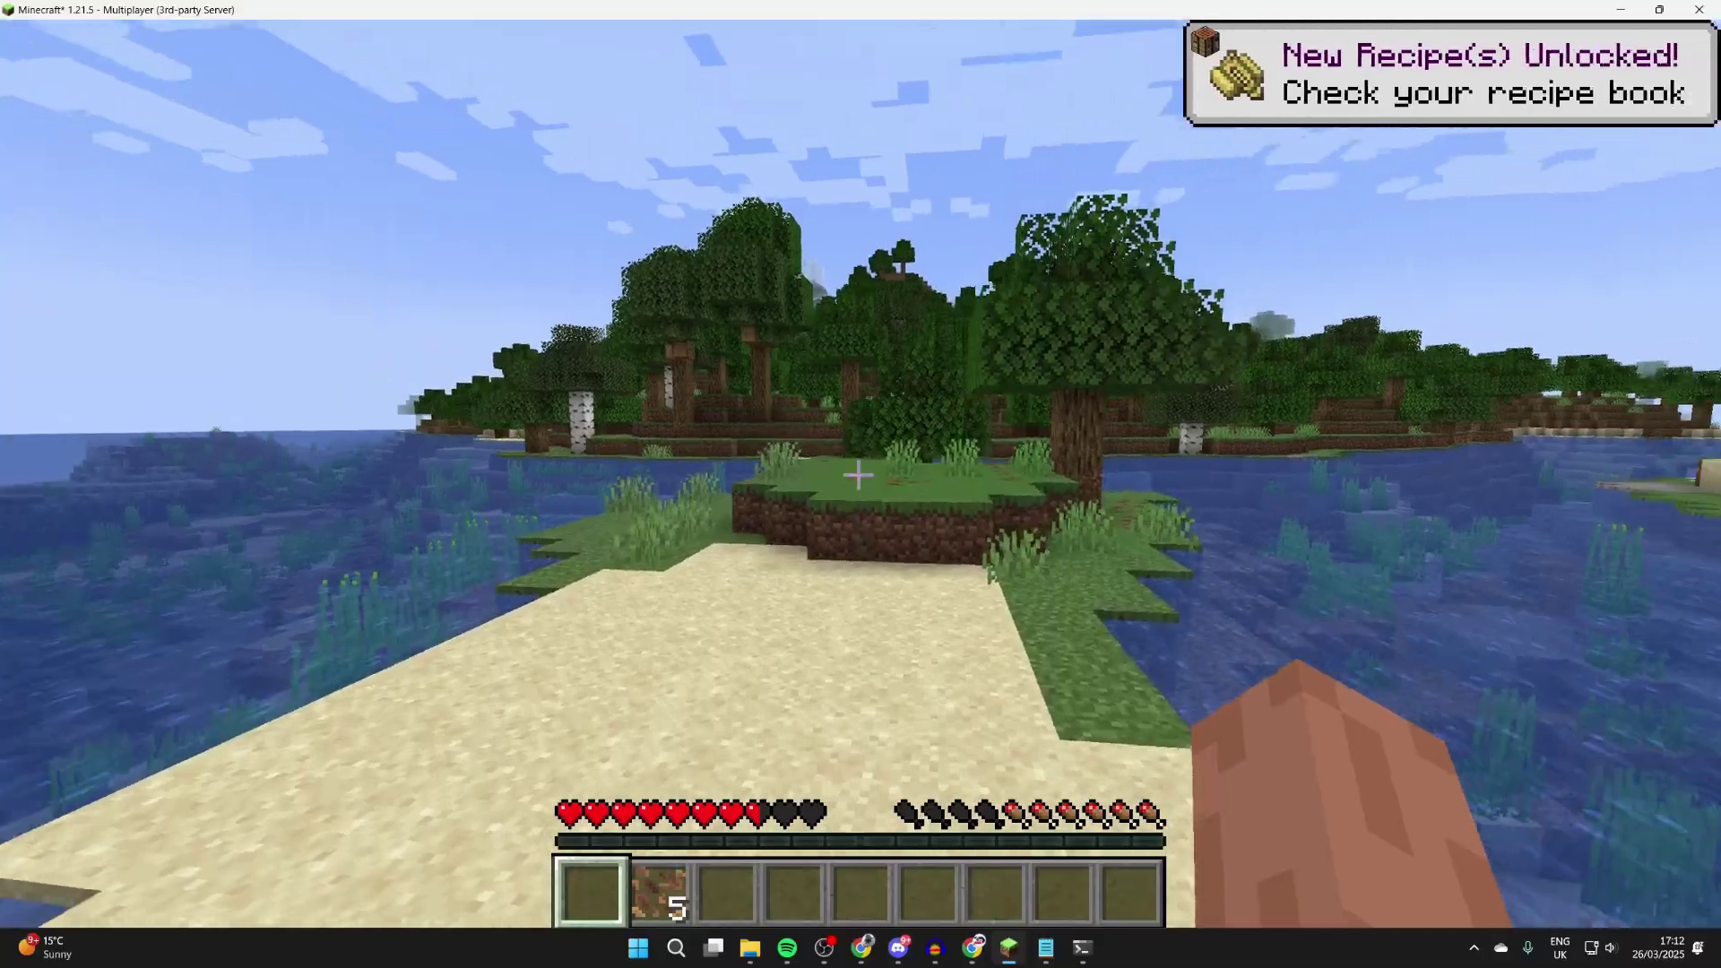
pyautogui.press('w')
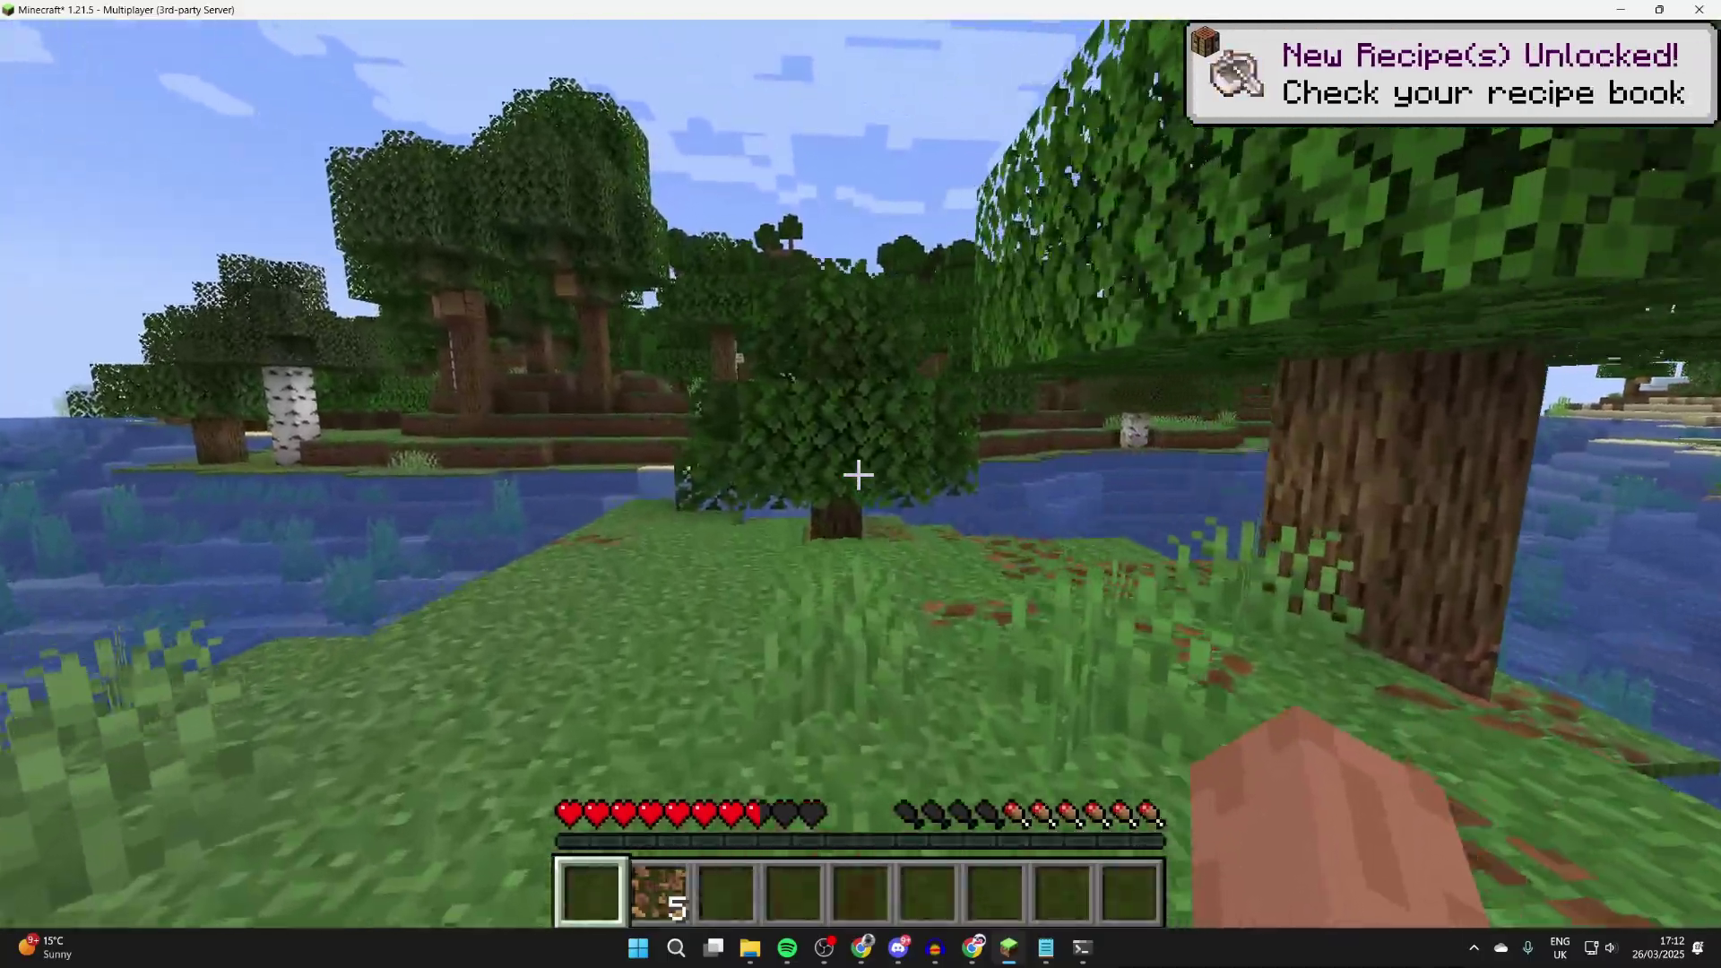
pyautogui.press('w')
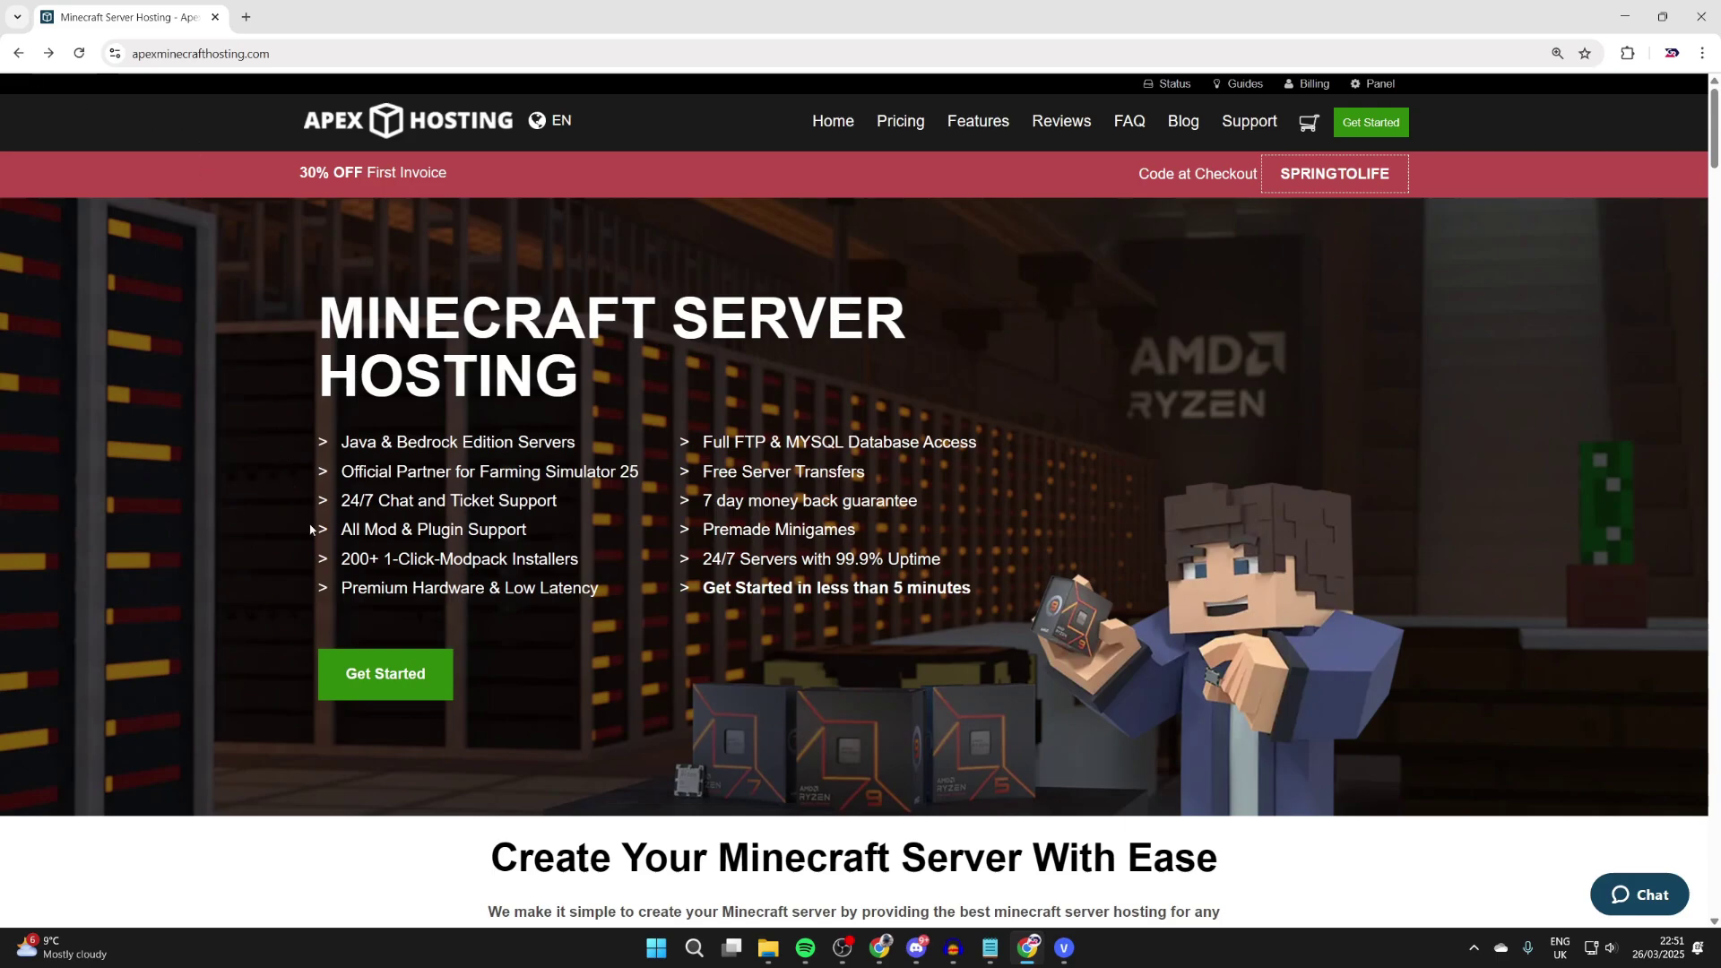
# Switch to the Apex Hosting website in the browser, compare the Minecraft: Java Edition plans and order the 8 GB RAM plan.
pyautogui.click(385, 673)
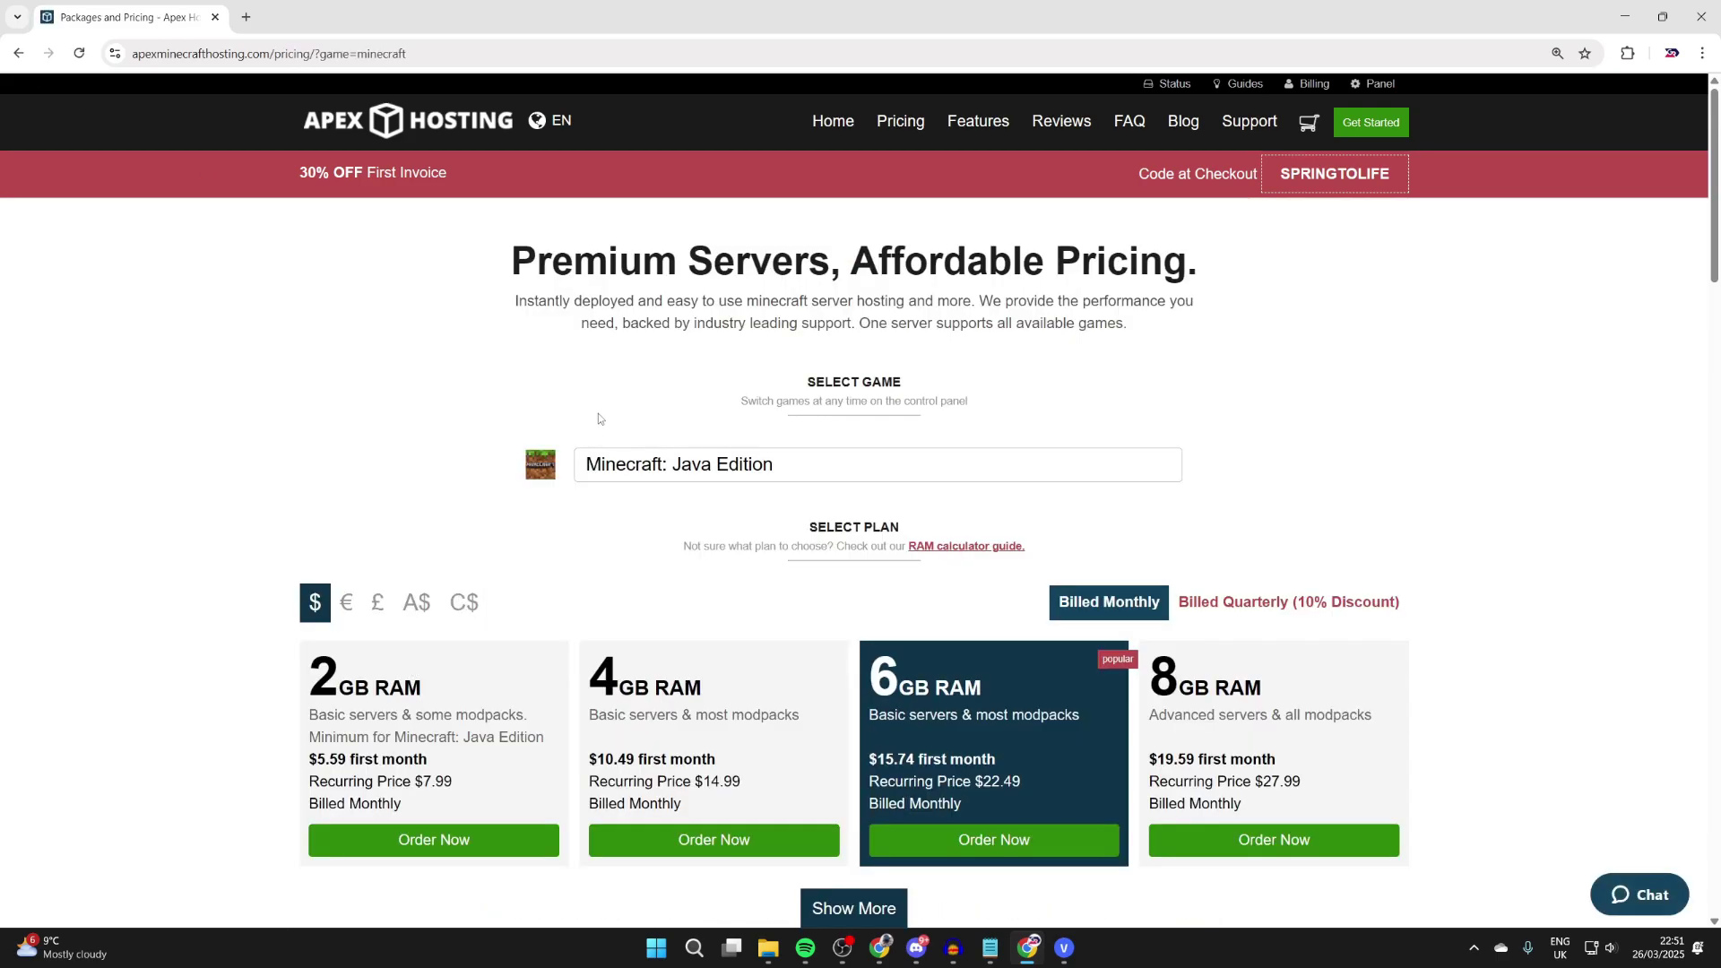
pyautogui.scroll(-2, 604, 402)
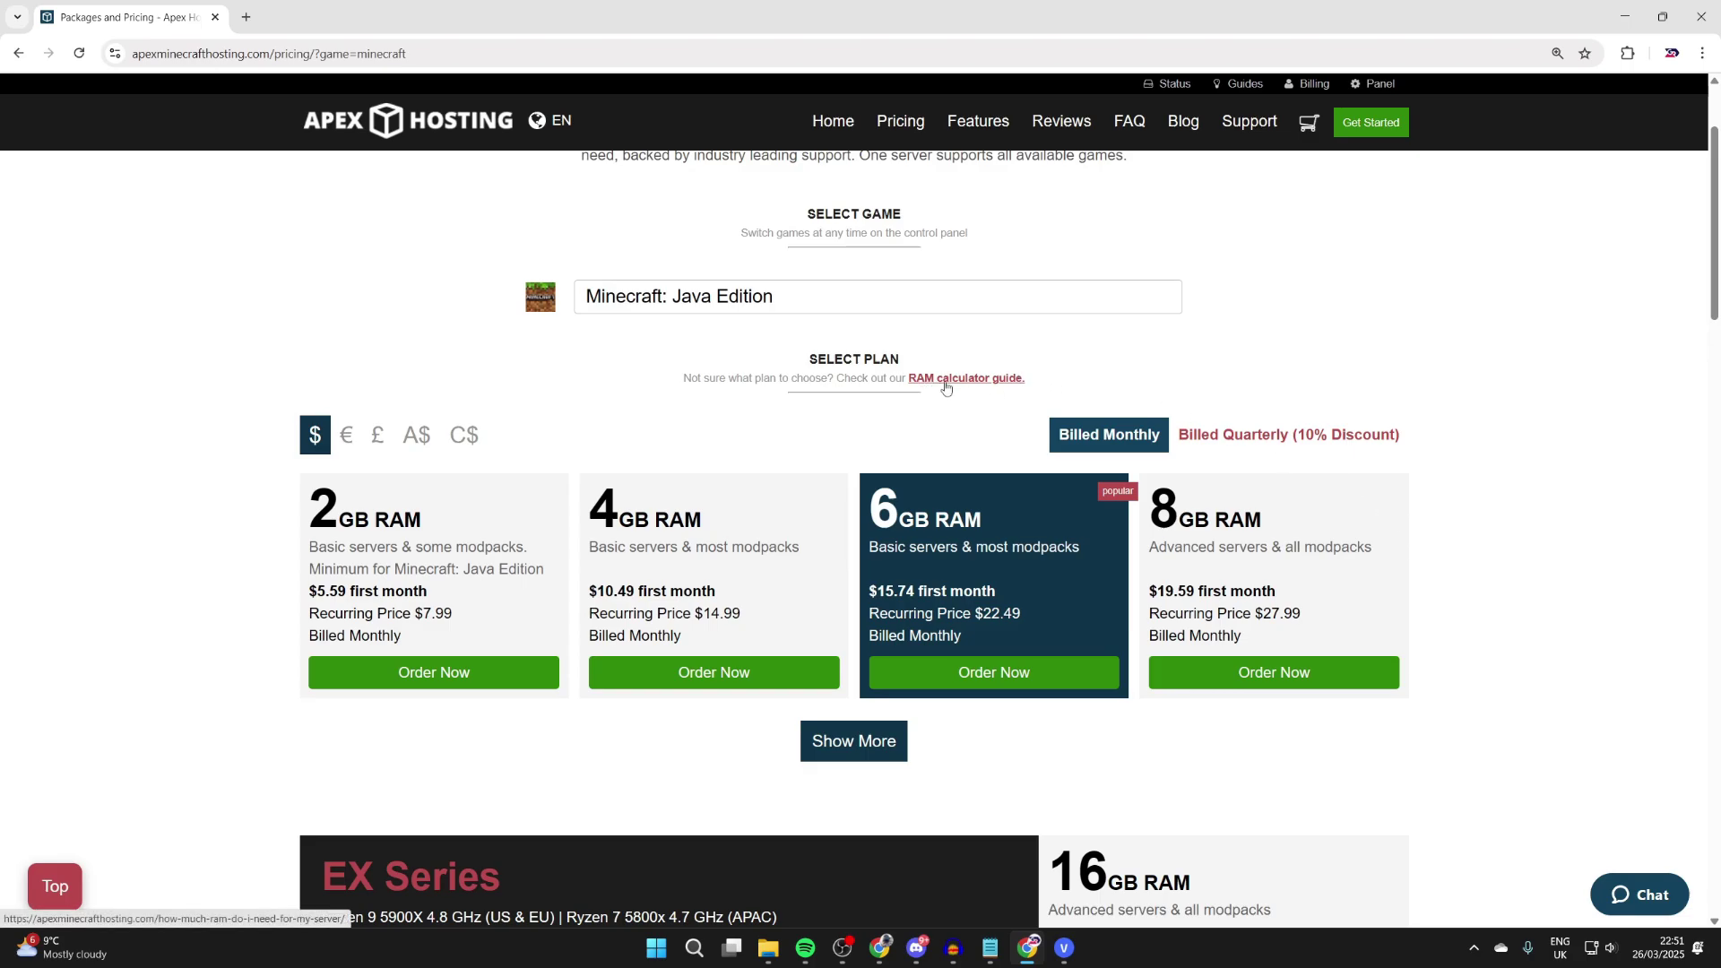
pyautogui.scroll(-1, 1127, 458)
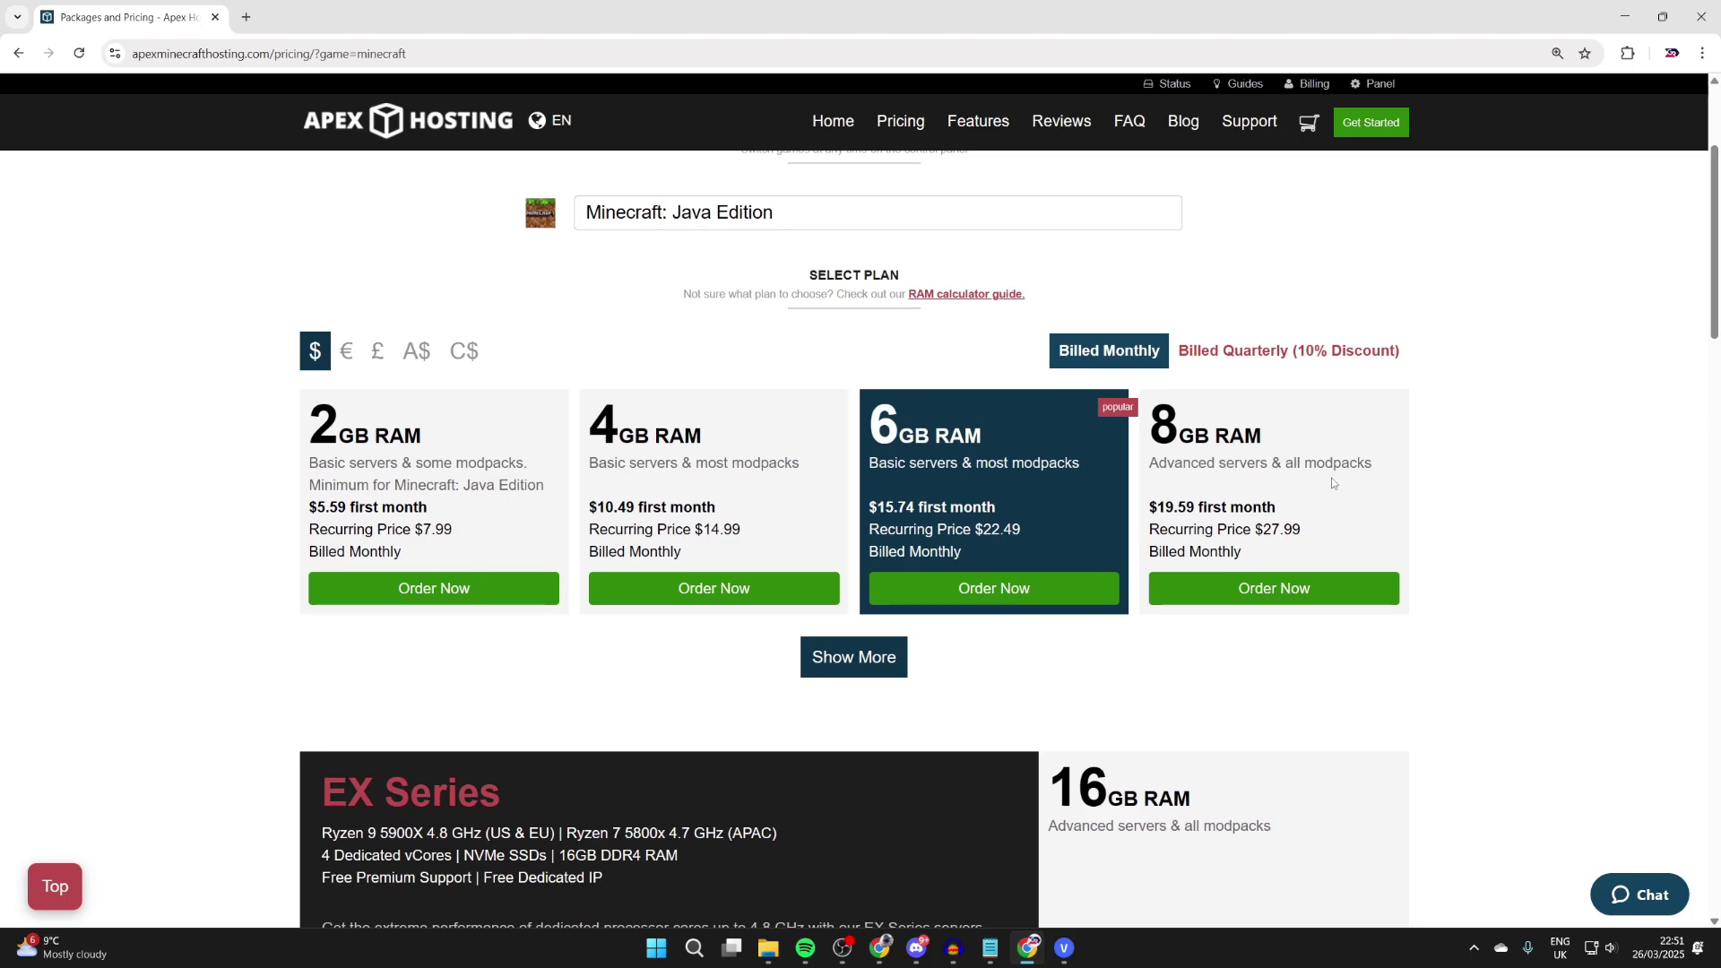
pyautogui.scroll(-1, 1331, 482)
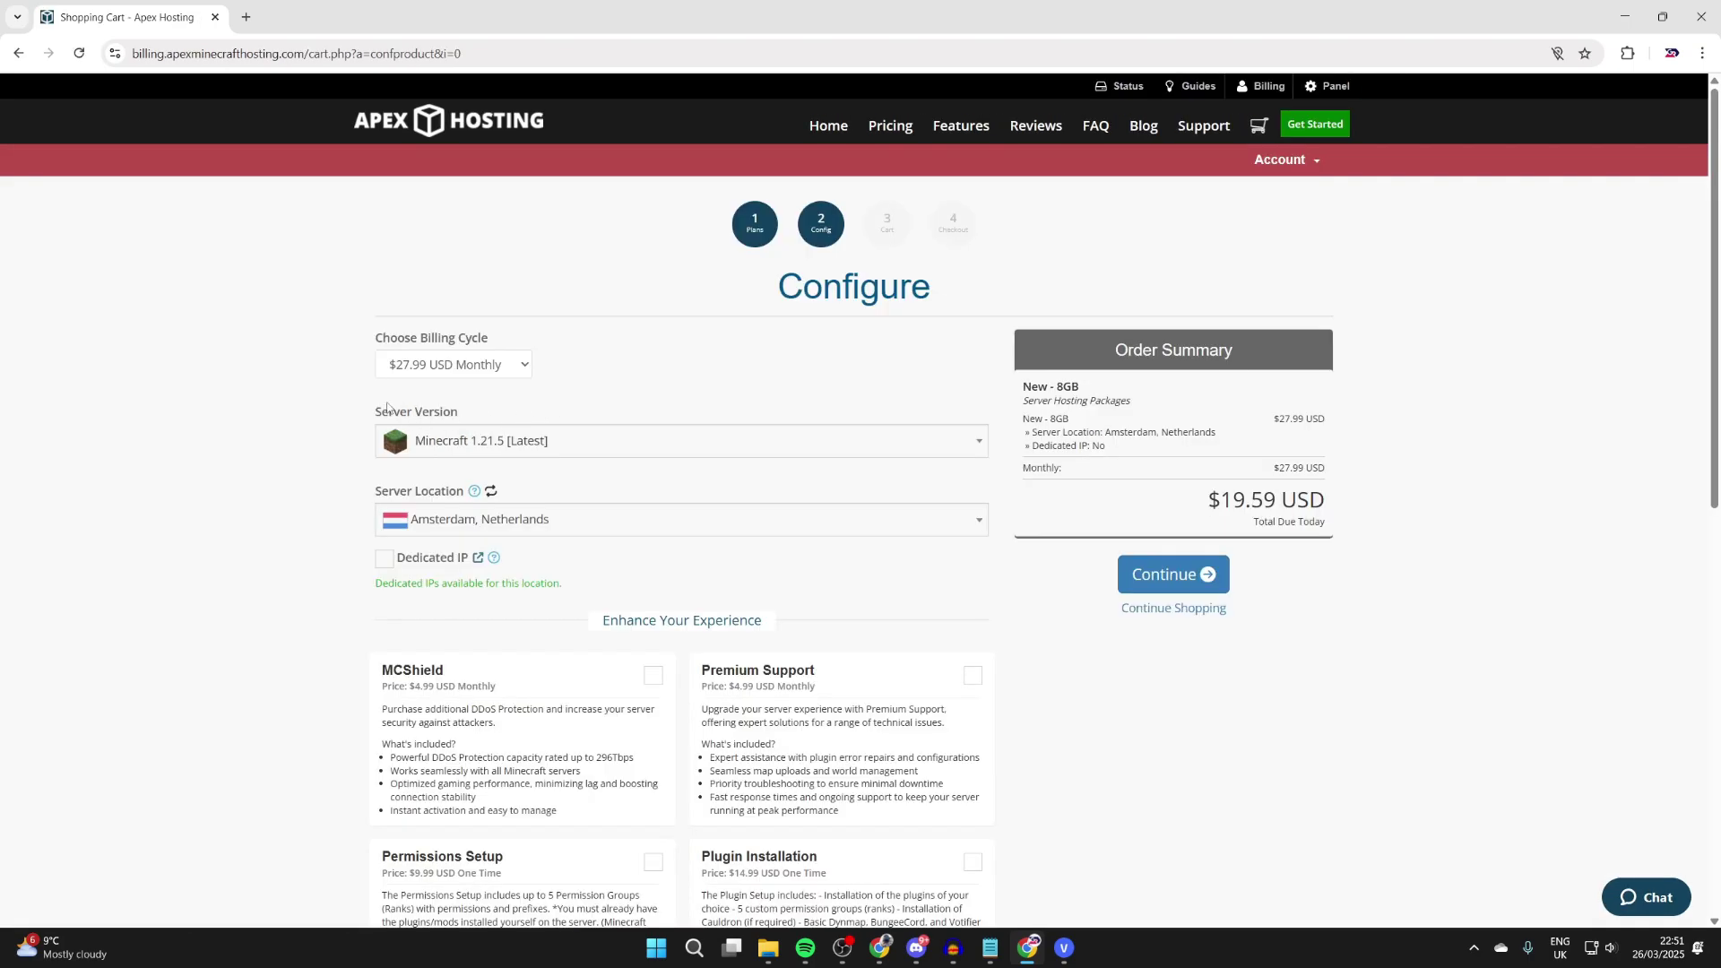
# Search the order's server versions for "fabric" and look through the available Fabric releases.
pyautogui.click(452, 443)
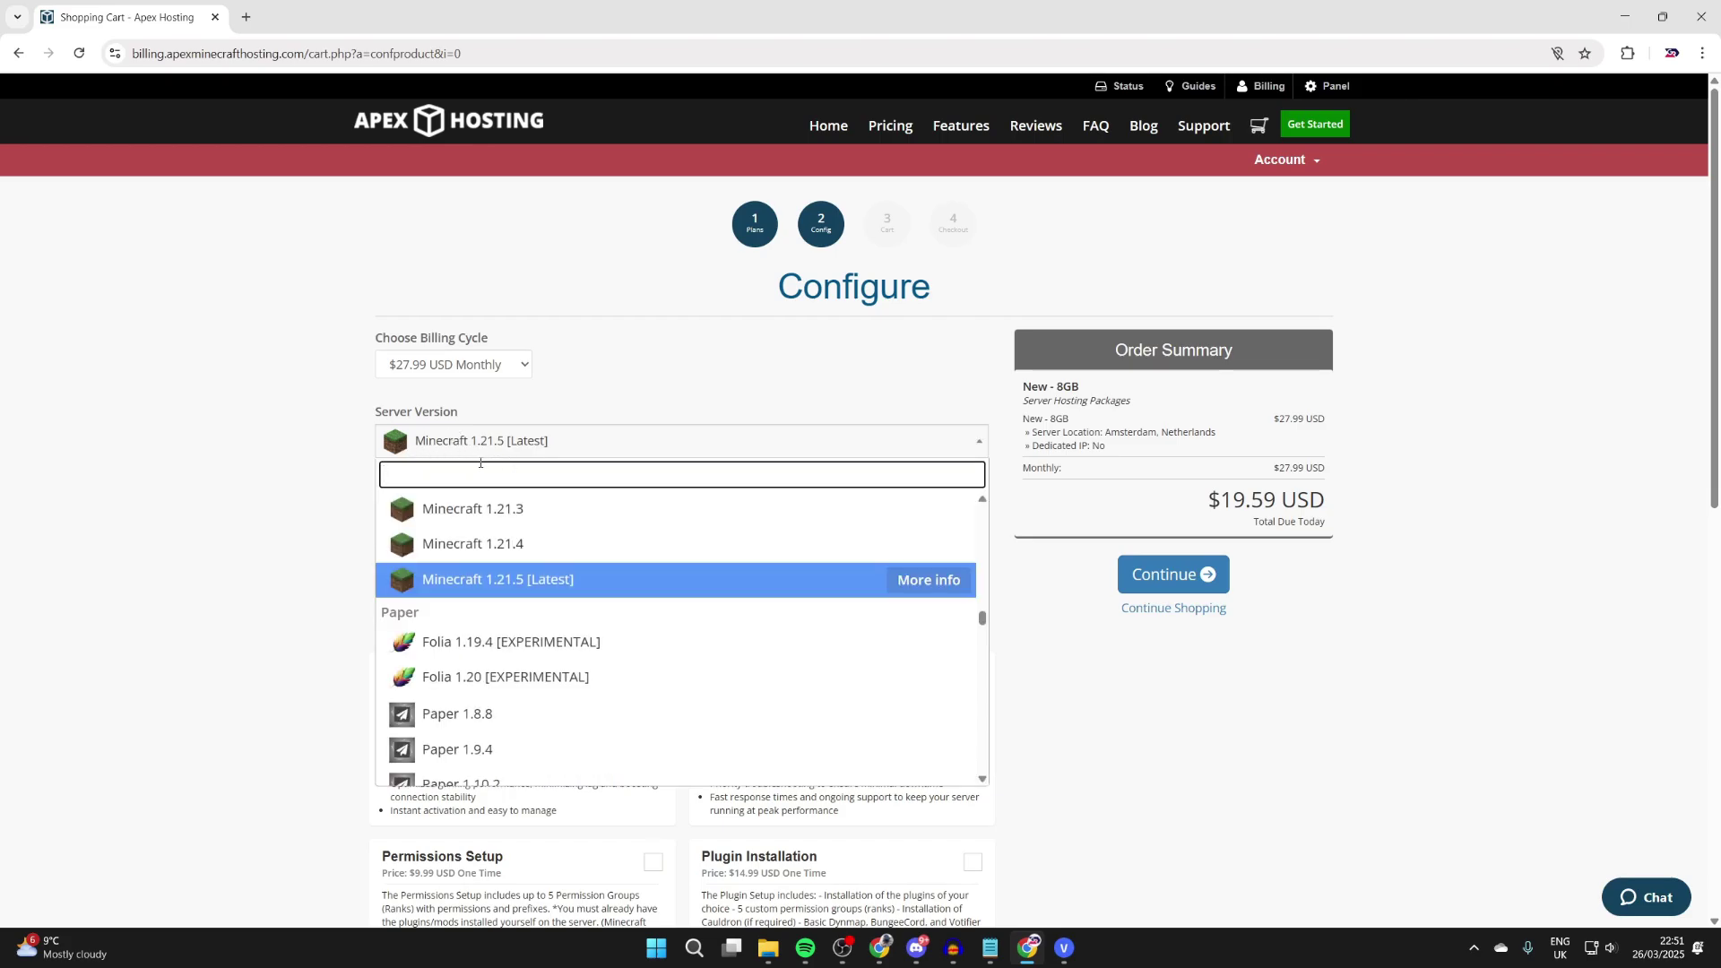
pyautogui.write('fabric')
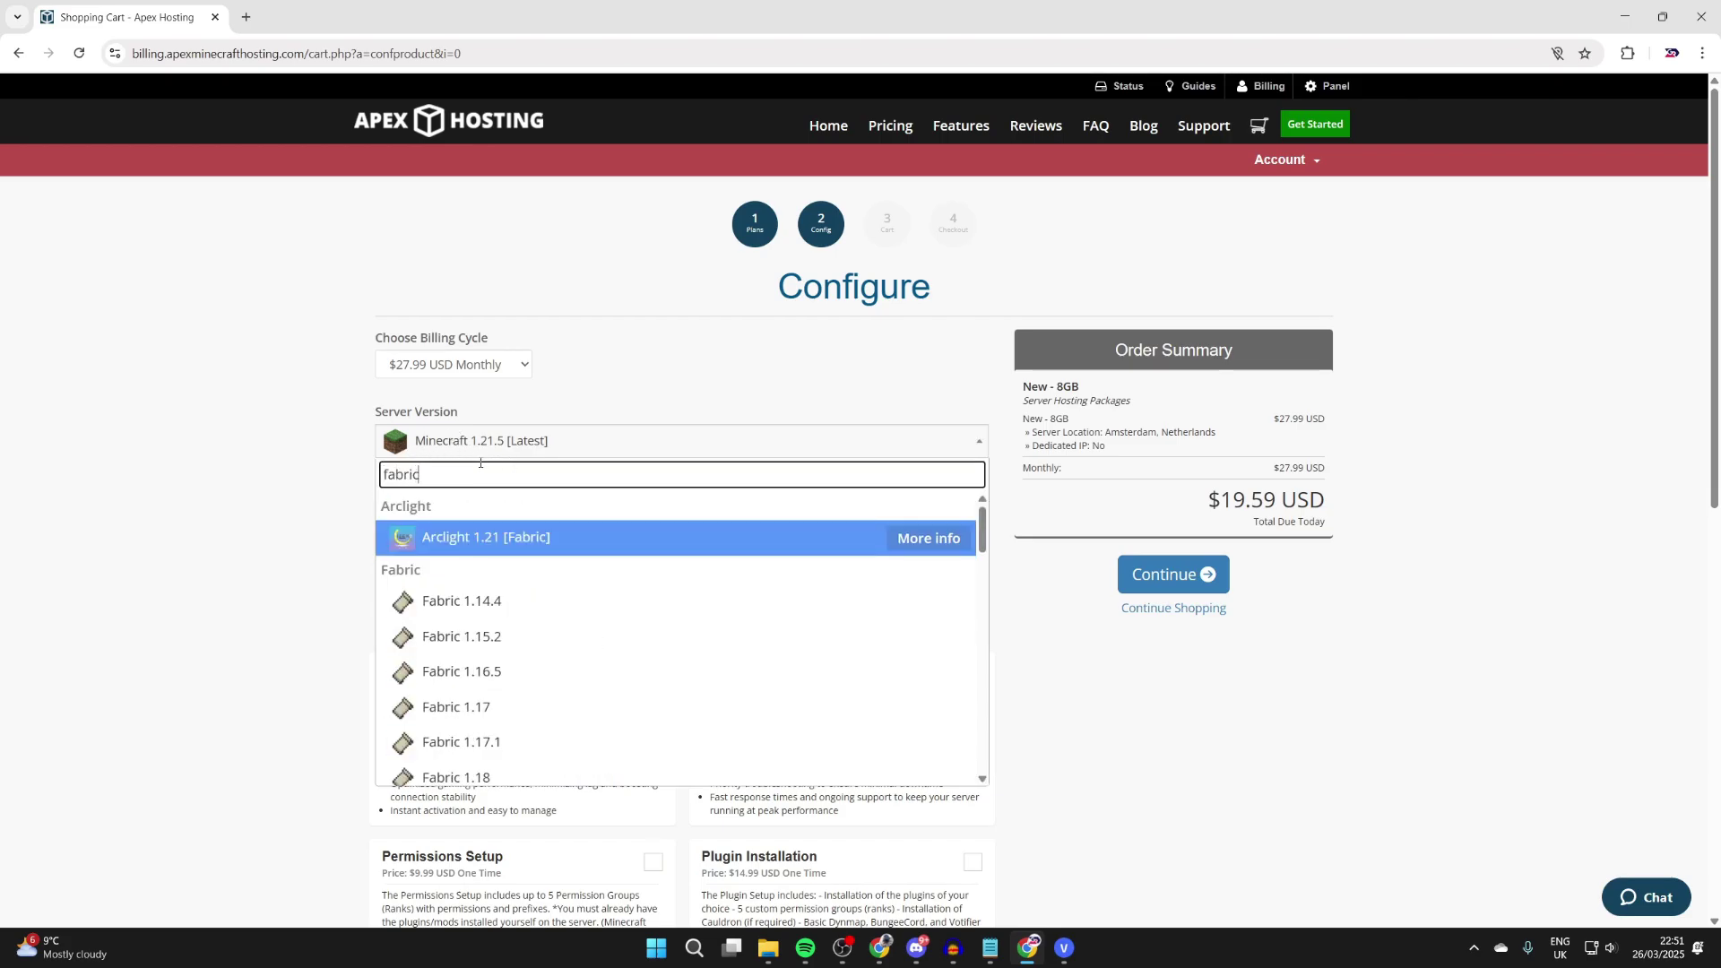
pyautogui.scroll(-5, 502, 673)
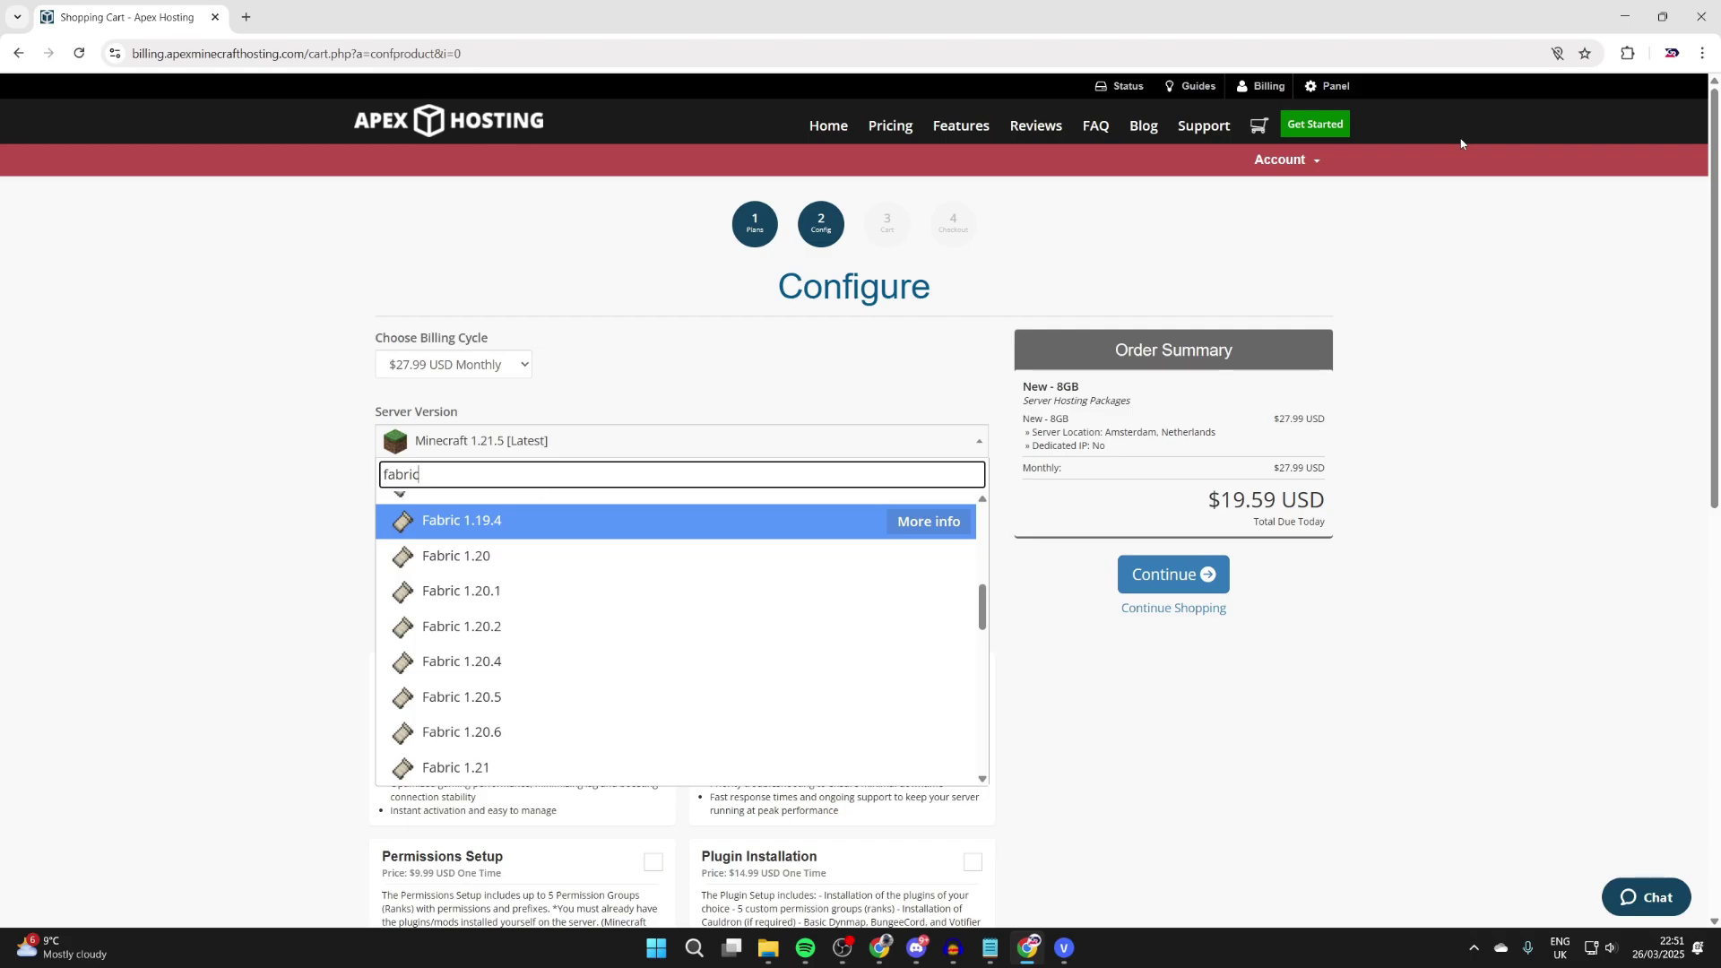
pyautogui.scroll(-1, 574, 641)
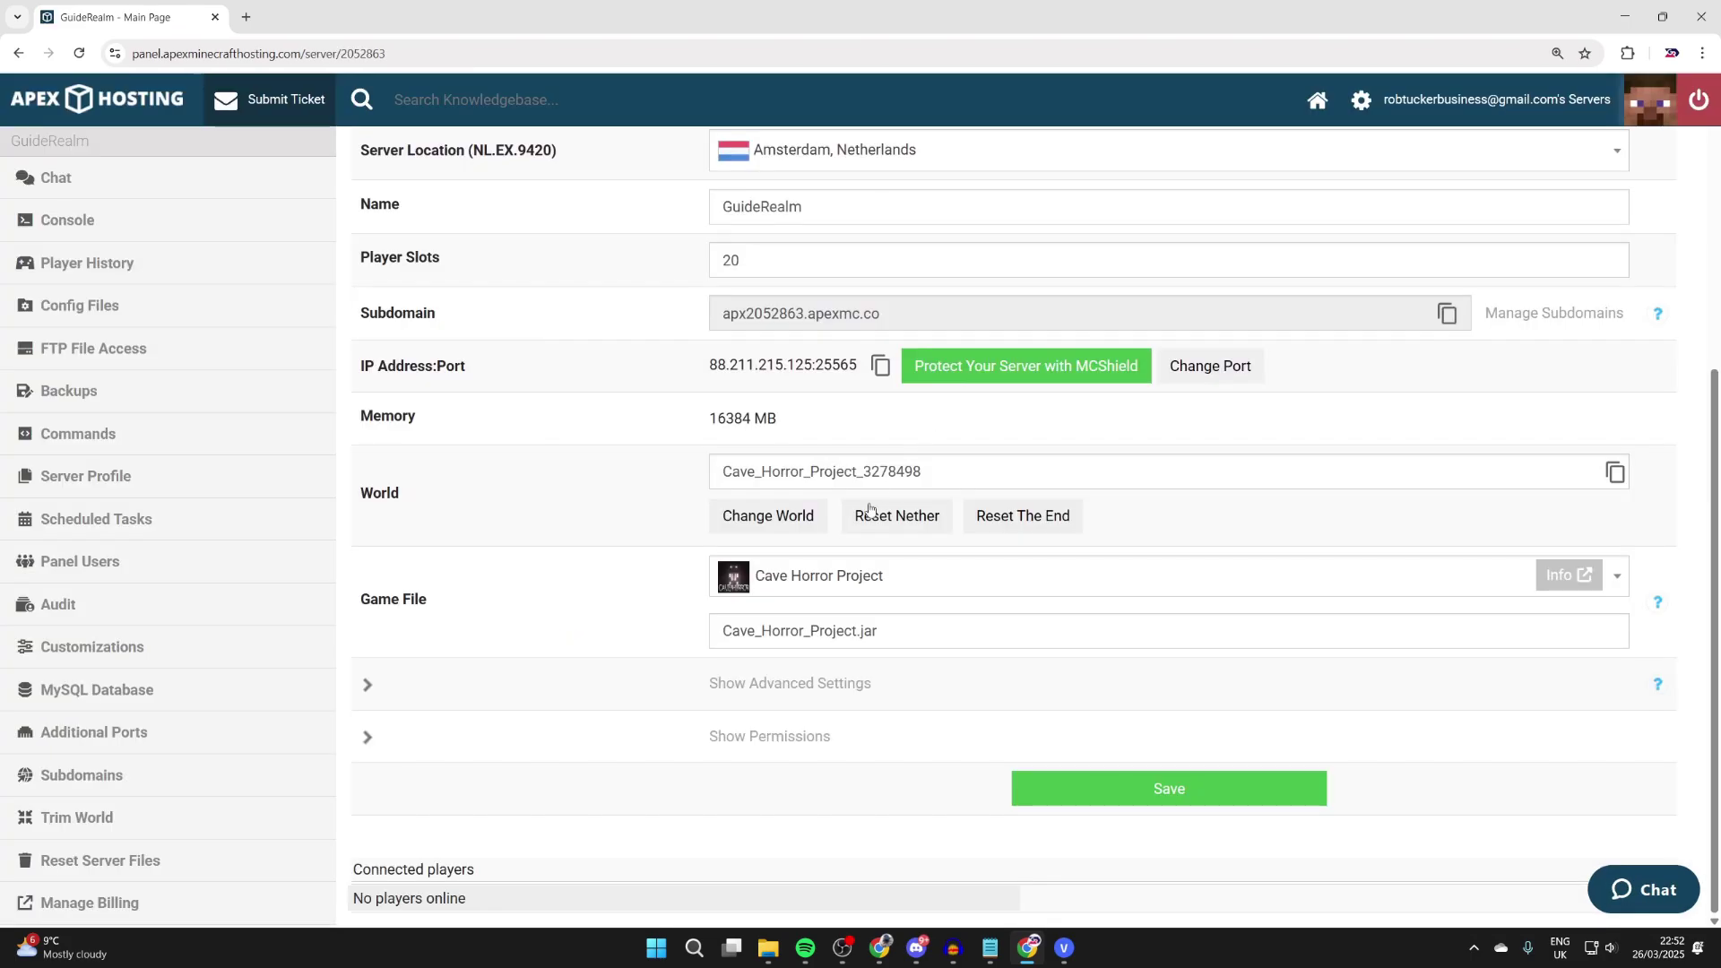
# Search the GuideRealm server's game files for "fabric" and choose Fabric 1.21.5 [Latest].
pyautogui.click(831, 586)
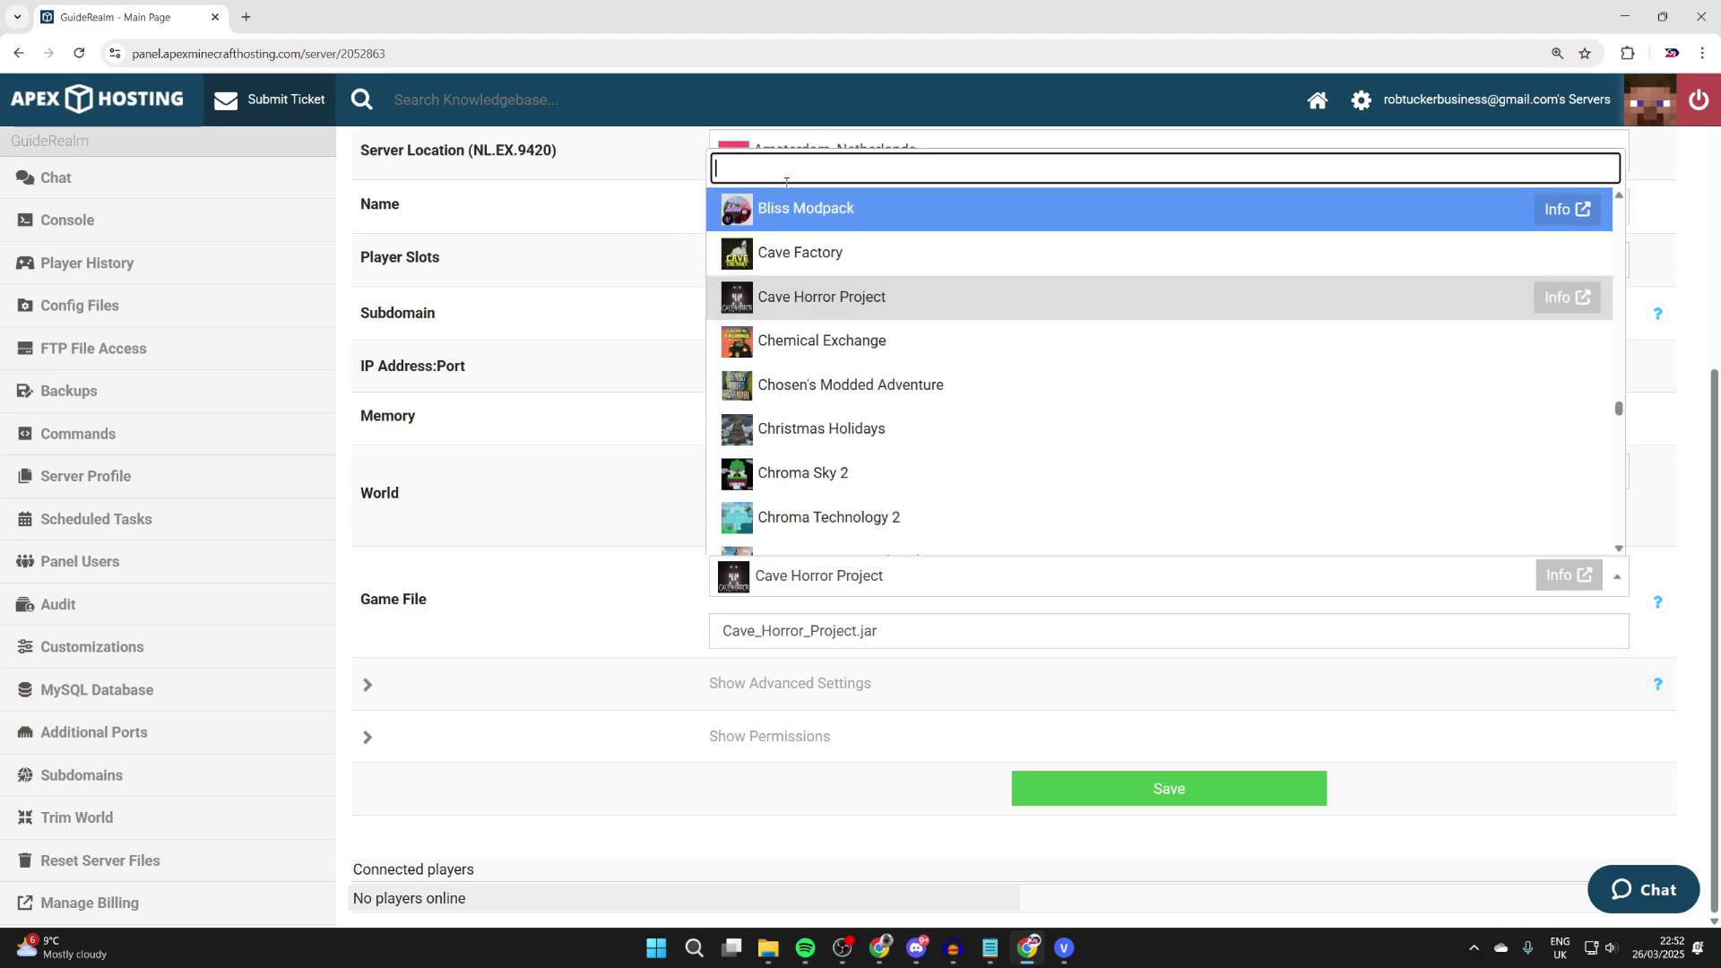
pyautogui.write('fabric')
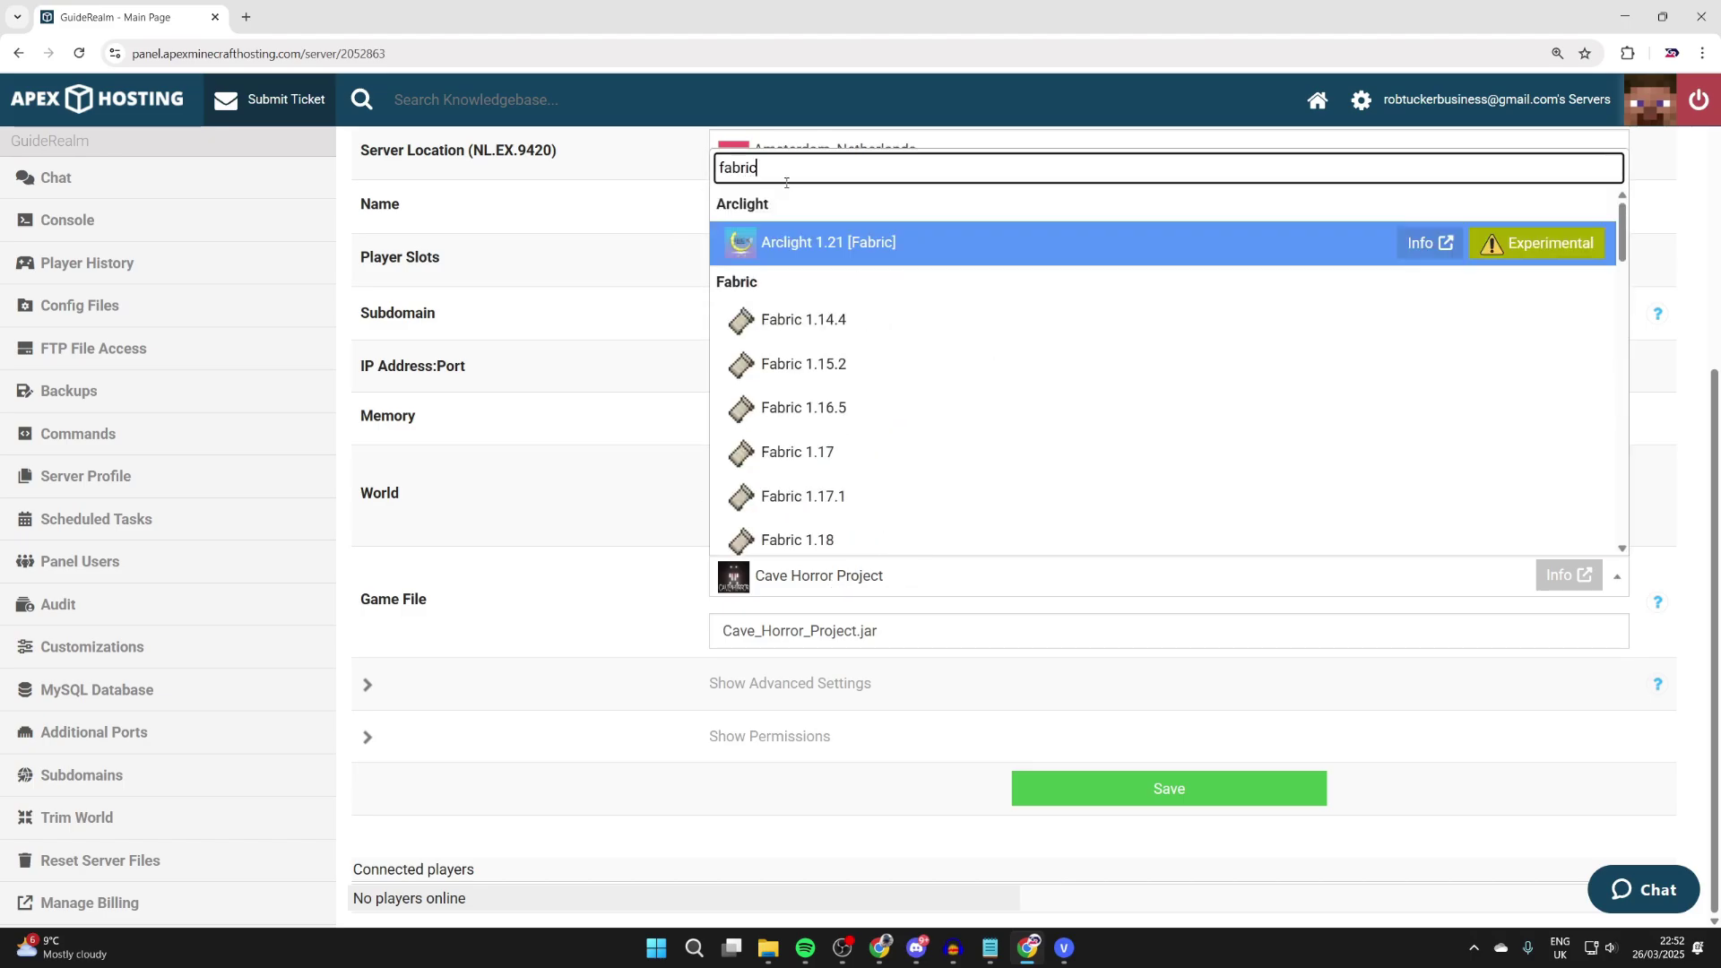
pyautogui.scroll(-8, 881, 439)
pyautogui.click(853, 282)
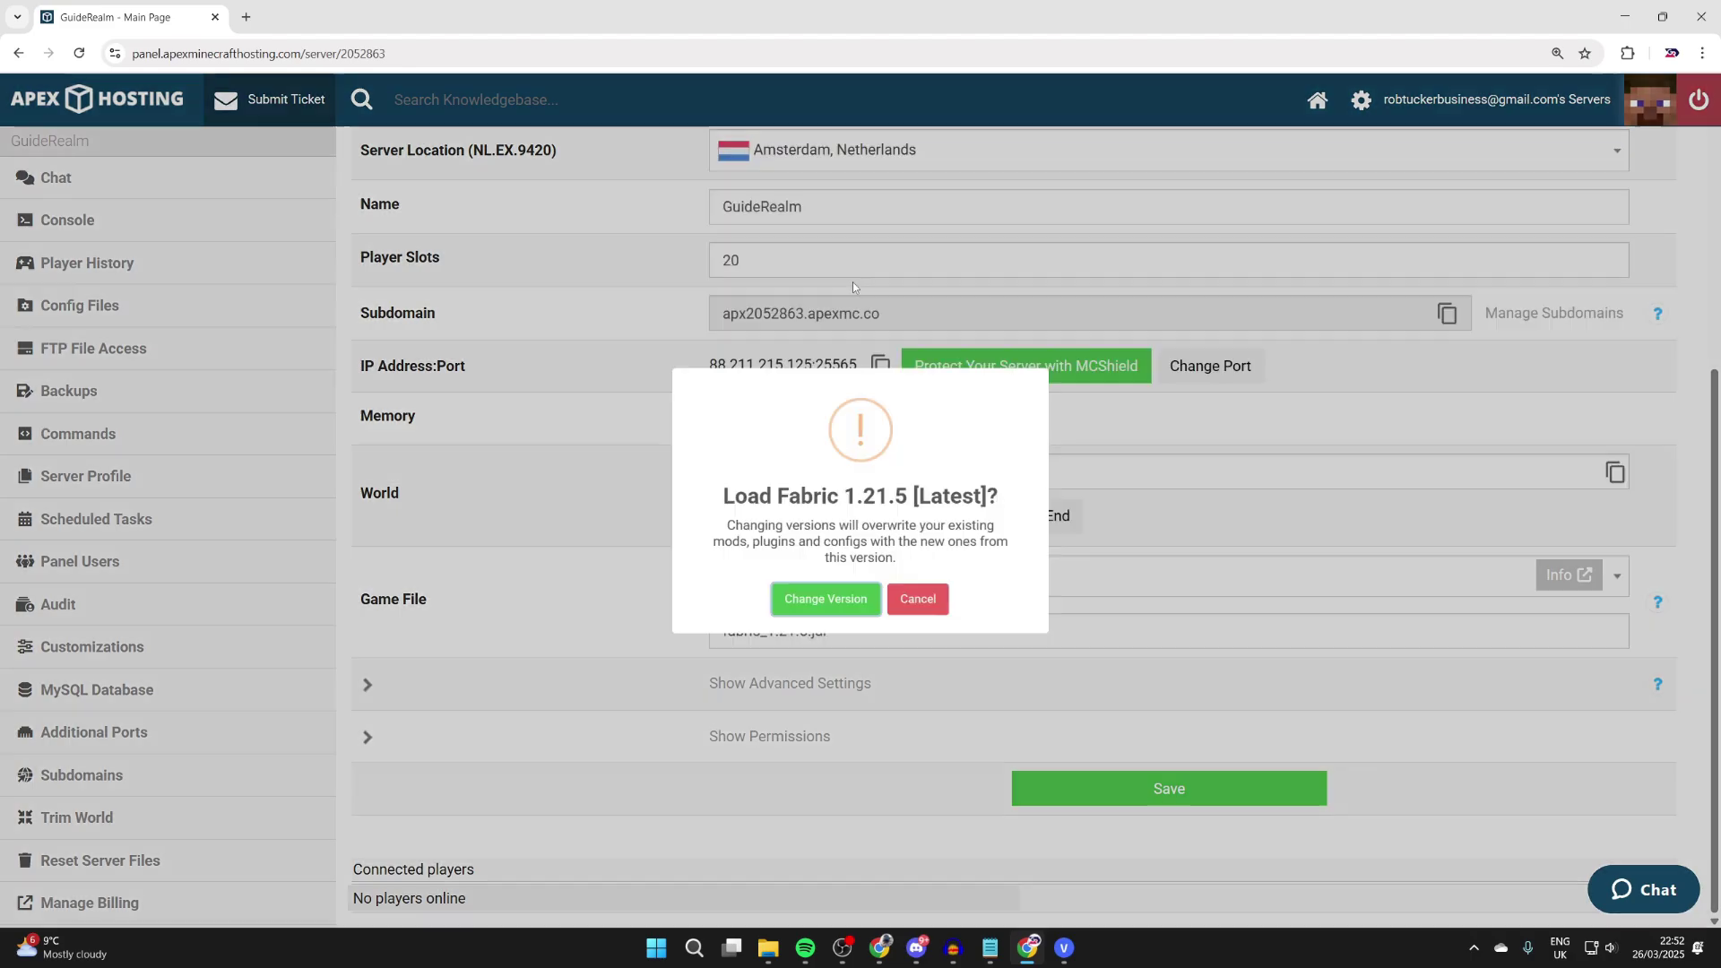
# Confirm the version change with a new world and restart the hosted server immediately.
pyautogui.click(807, 598)
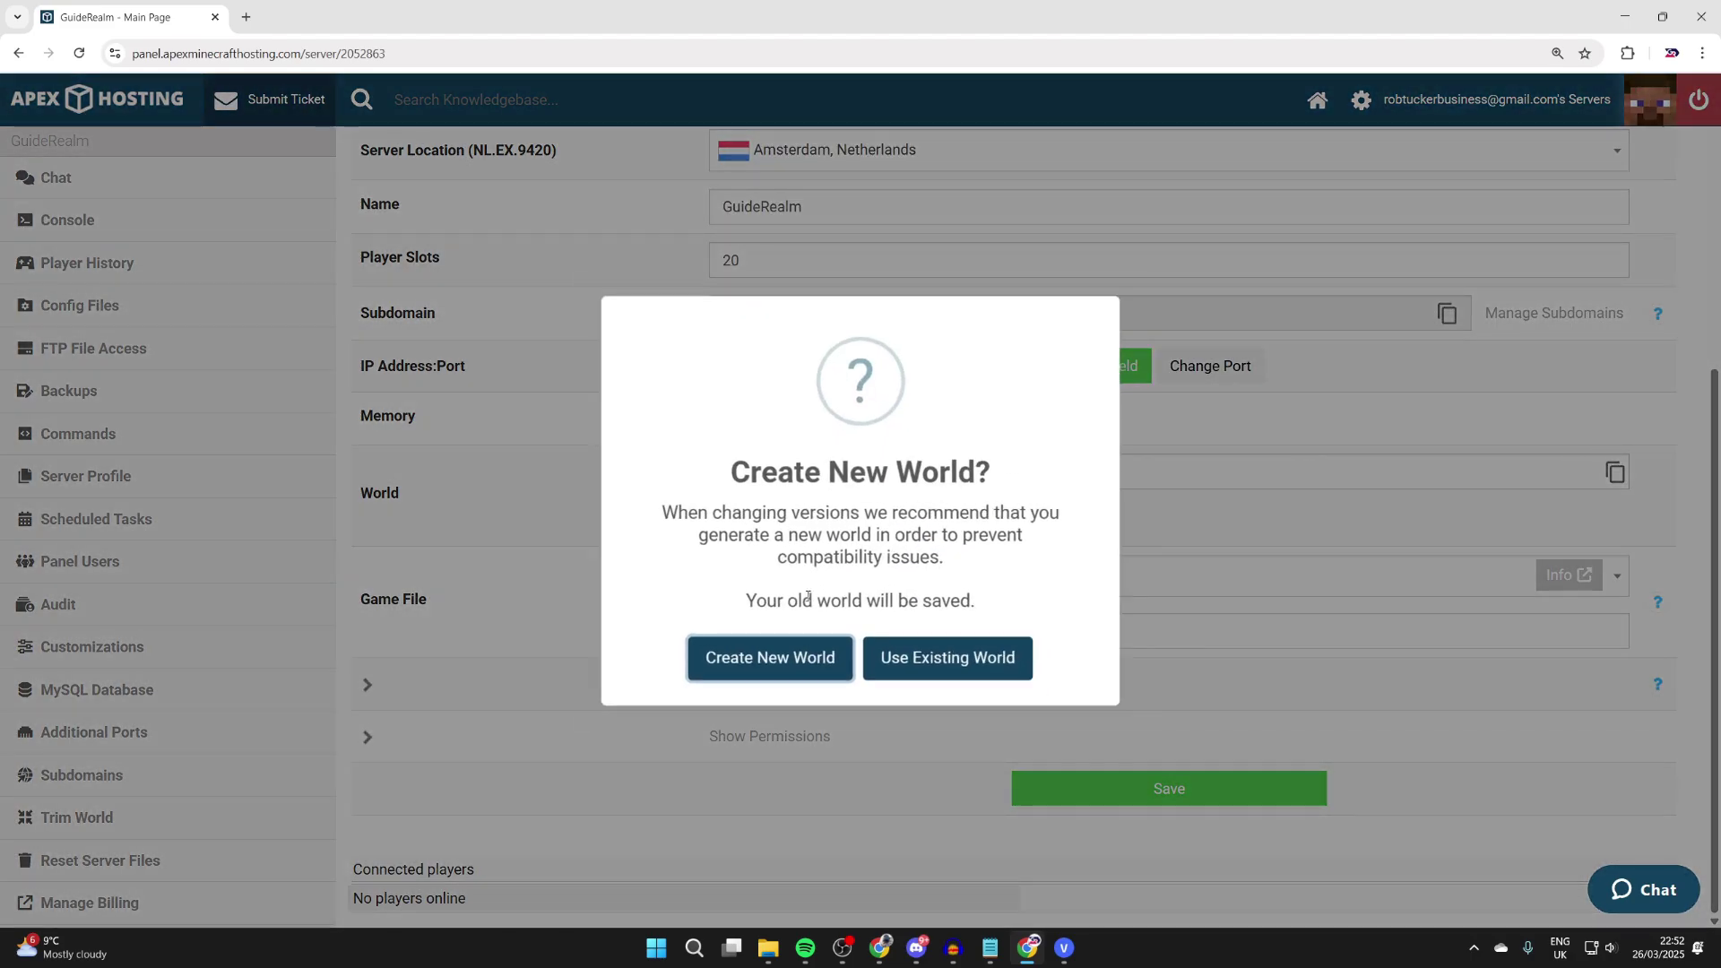
pyautogui.click(776, 667)
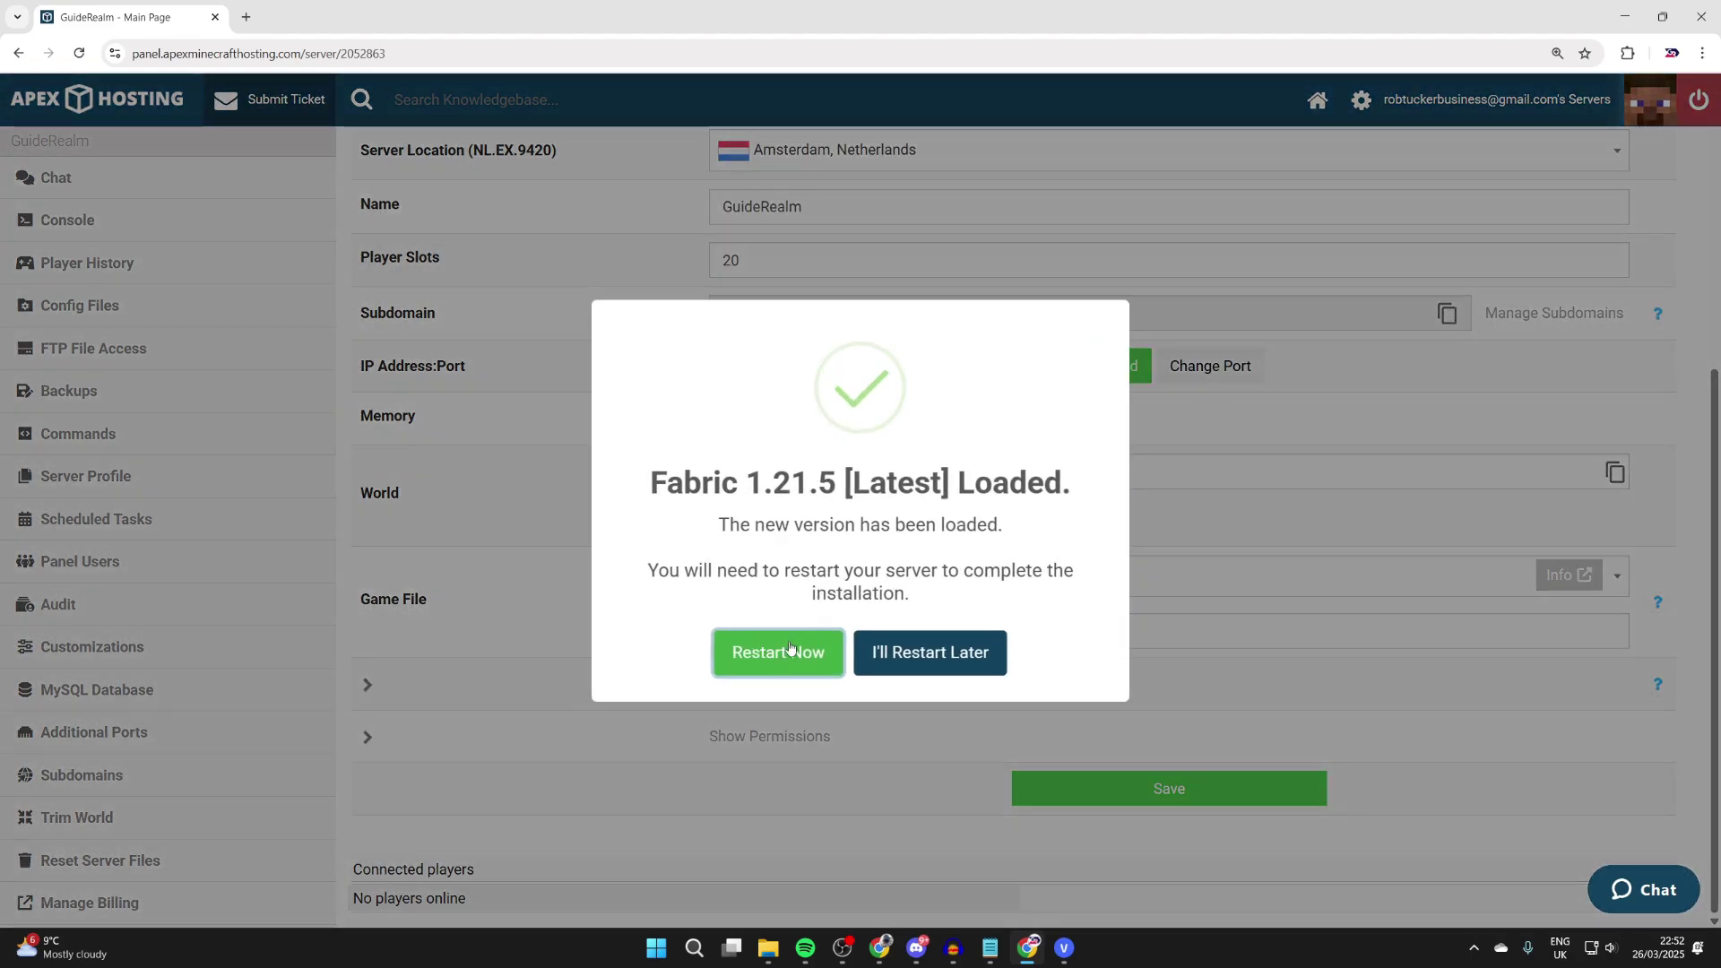
pyautogui.click(790, 648)
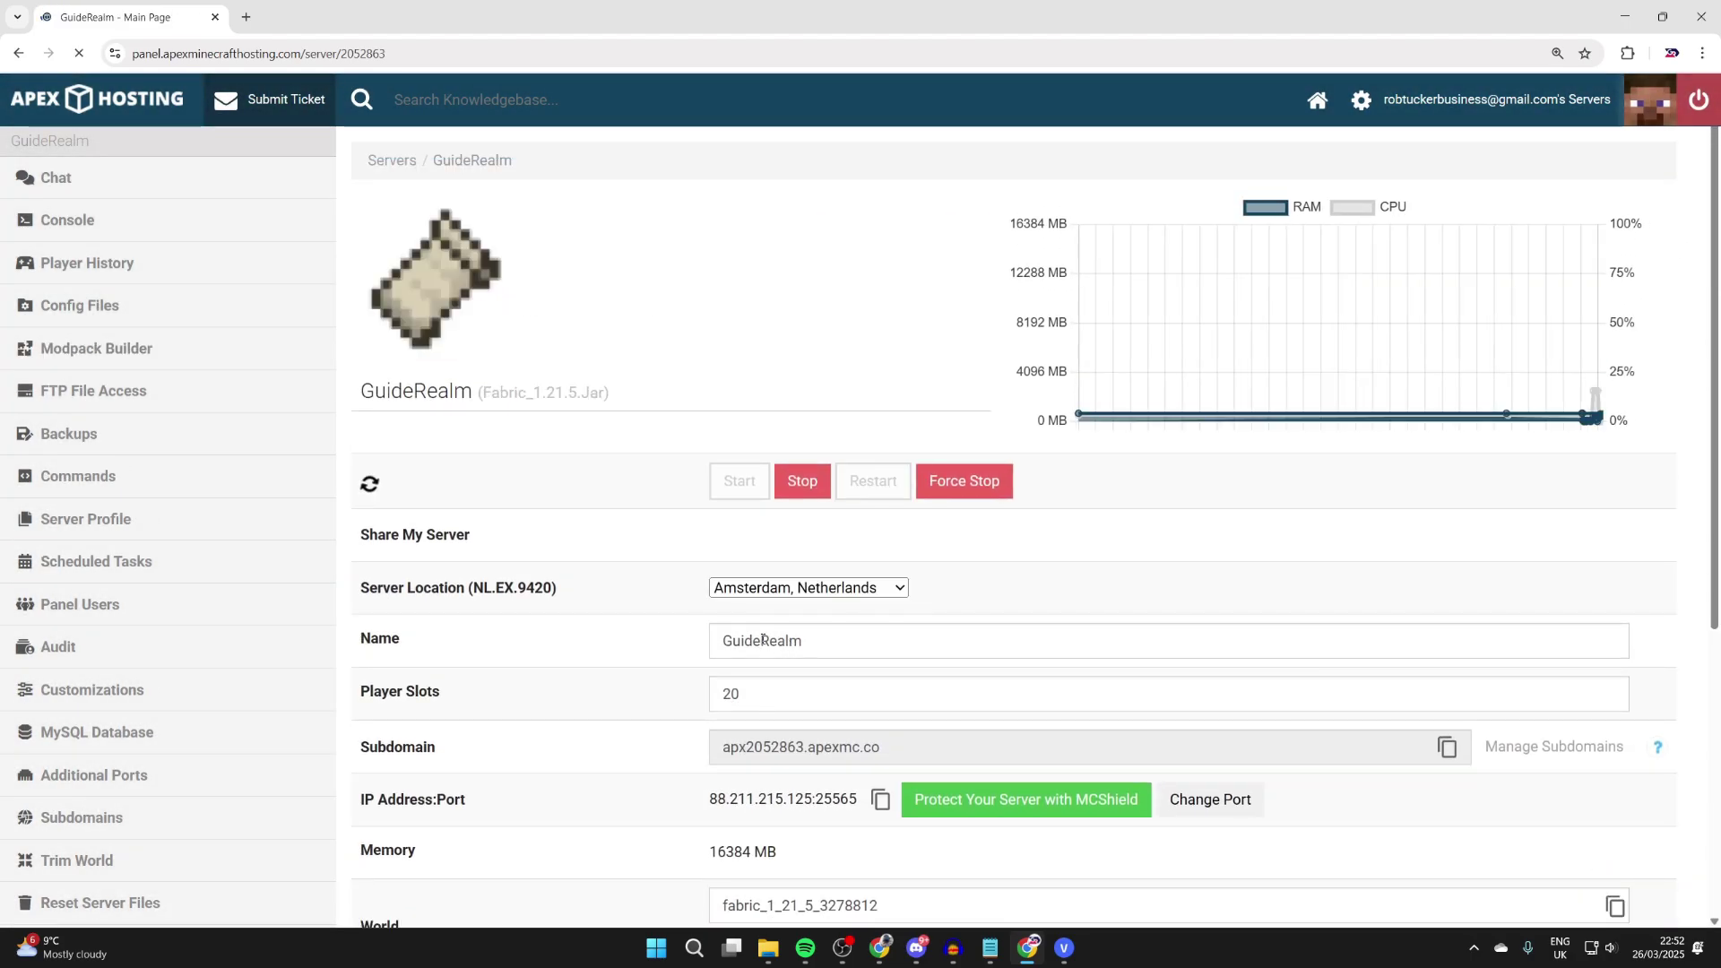